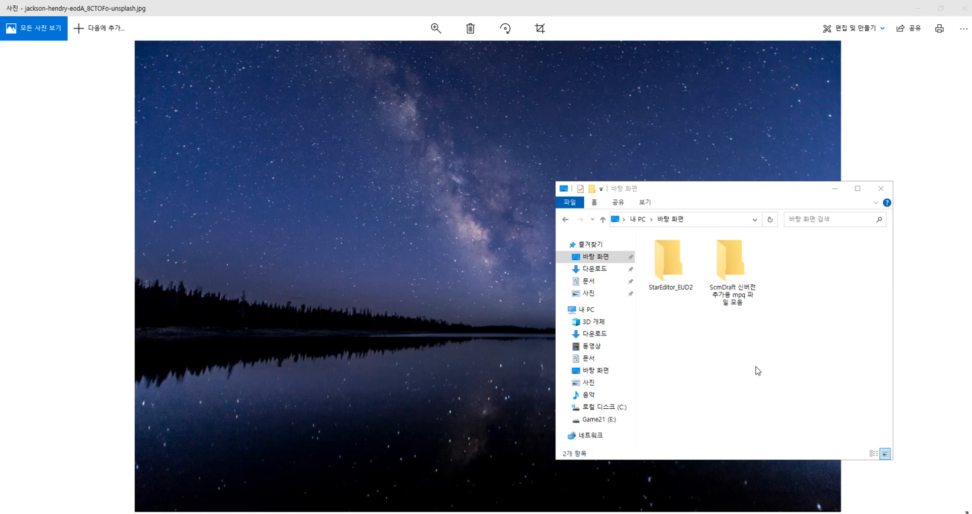
Step: Launch ScmDraft 2 from the "1. ScmDraft 2" folder inside StarEditor_EUD2 on the desktop, using the Default profile
click(755, 367)
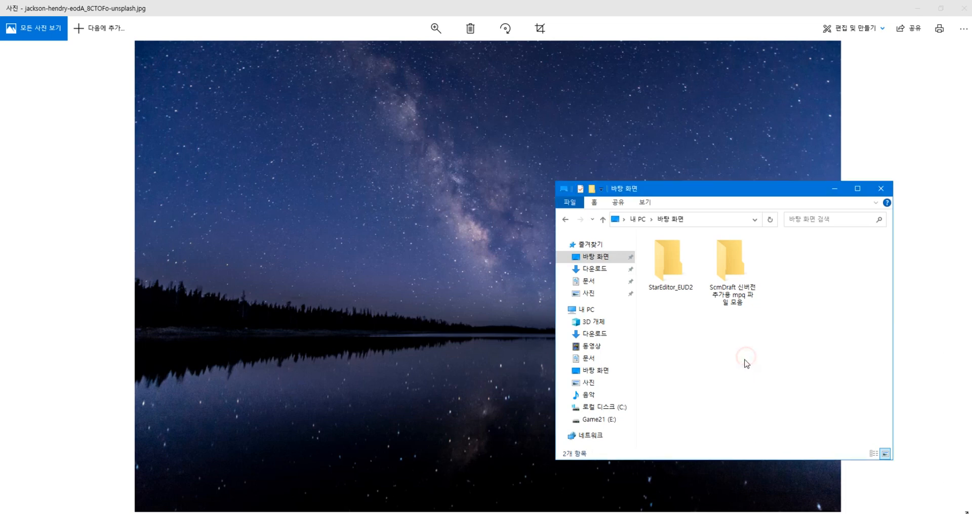
double_click(673, 274)
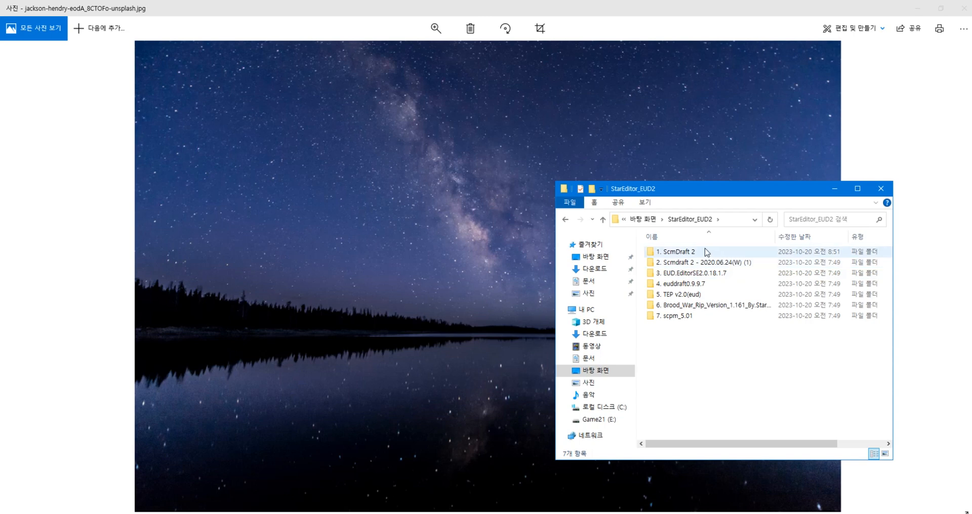
double_click(707, 252)
double_click(696, 300)
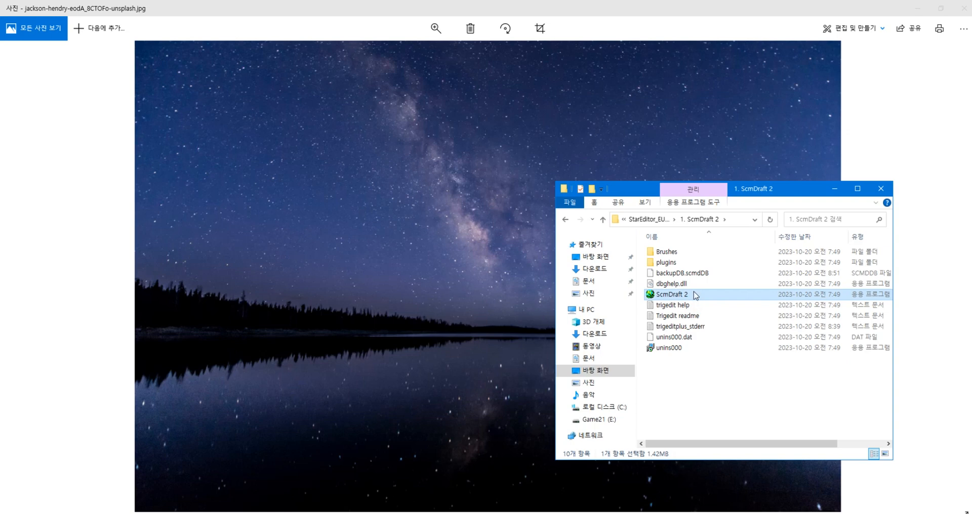
double_click(698, 296)
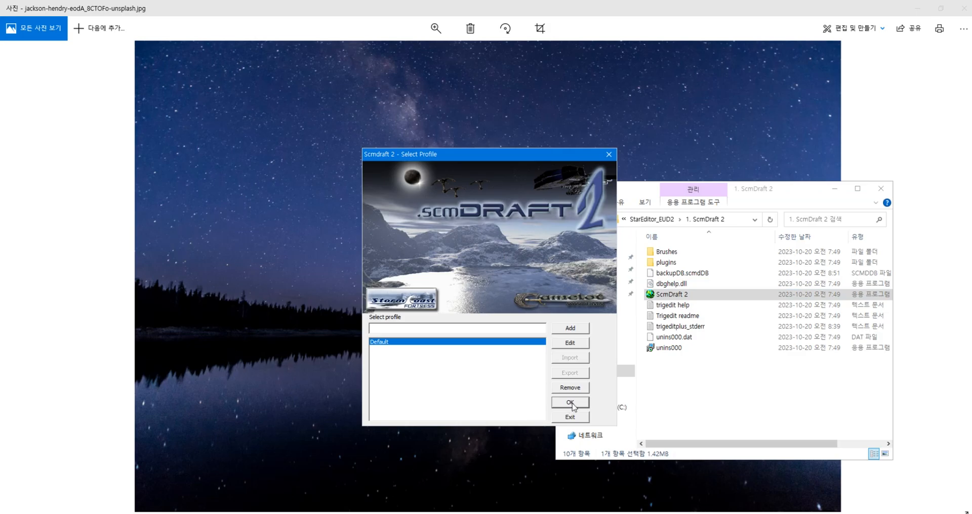
click(570, 403)
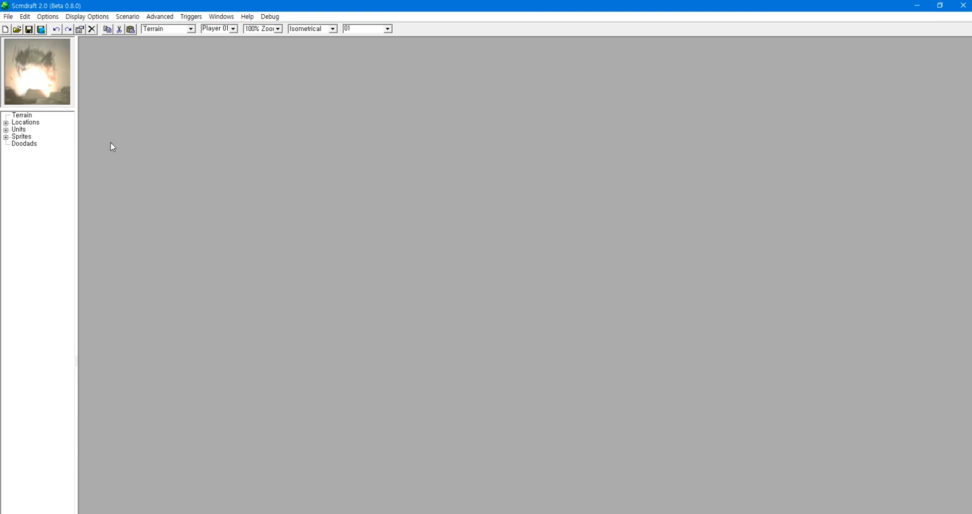
Step: Open the new map settings and look through the terrain types offered by the tilesets from Badlands to Twilight World
click(4, 31)
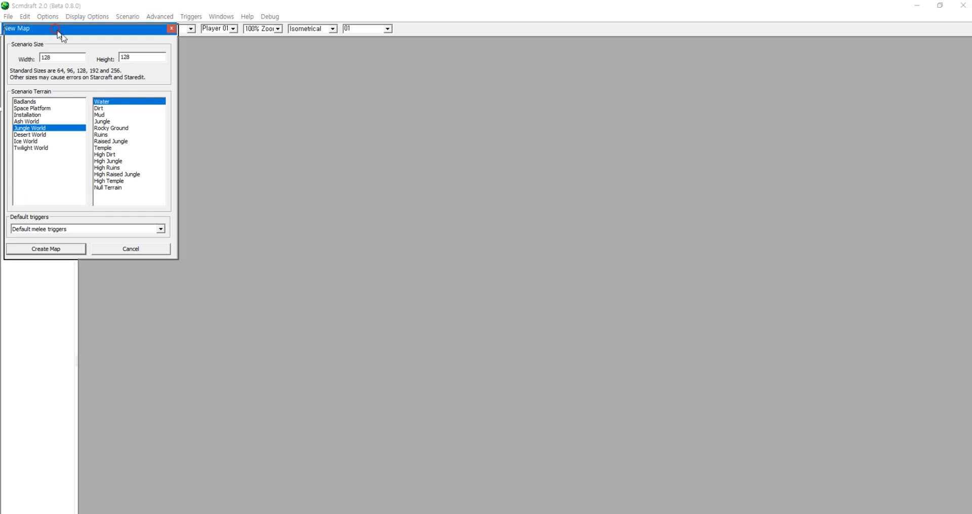
drag(60, 33, 434, 136)
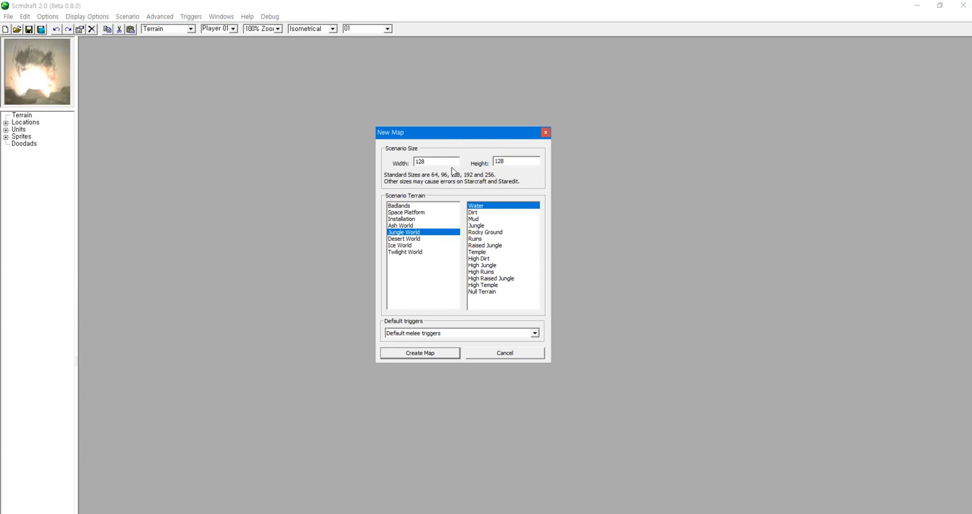
click(407, 206)
click(408, 212)
click(409, 219)
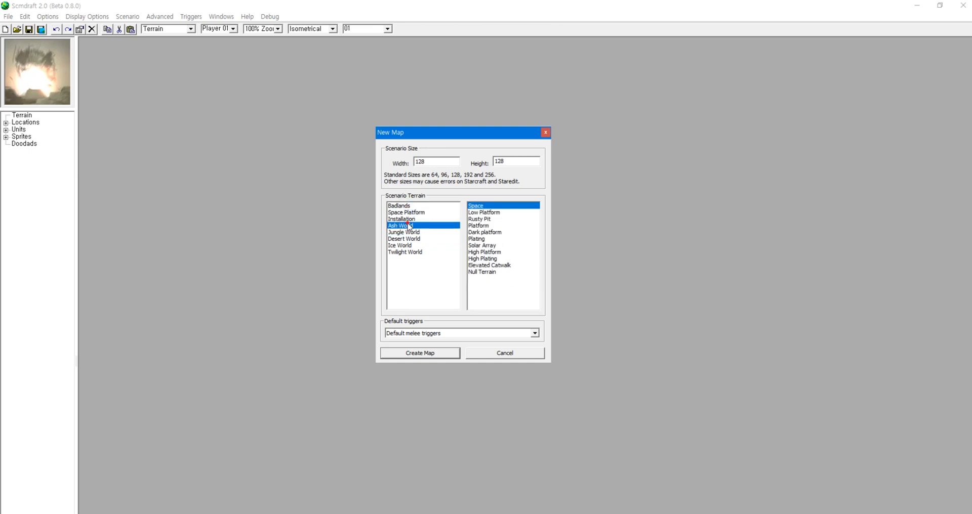
click(409, 226)
click(409, 232)
click(408, 239)
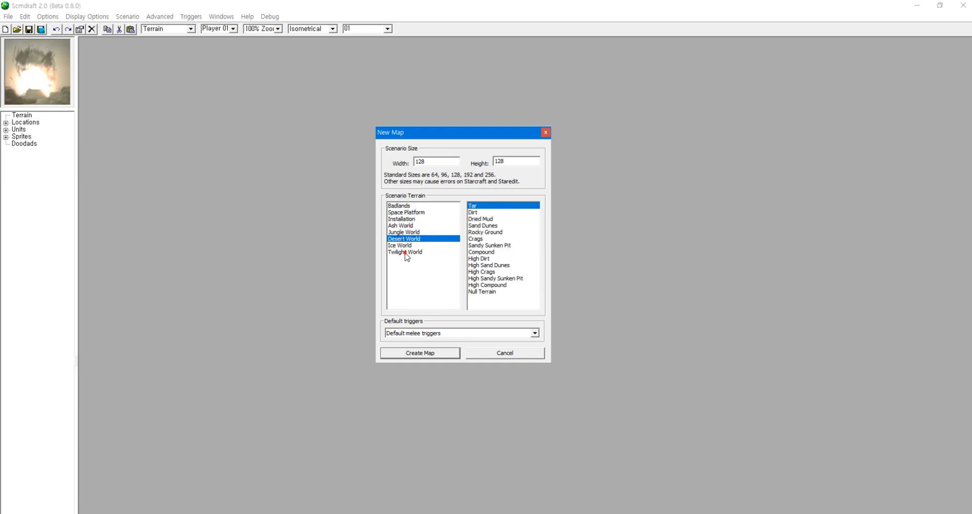
click(405, 252)
Step: Create a 128 by 128 Jungle World map with Dirt terrain and paint a large Jungle patch in its middle
click(414, 232)
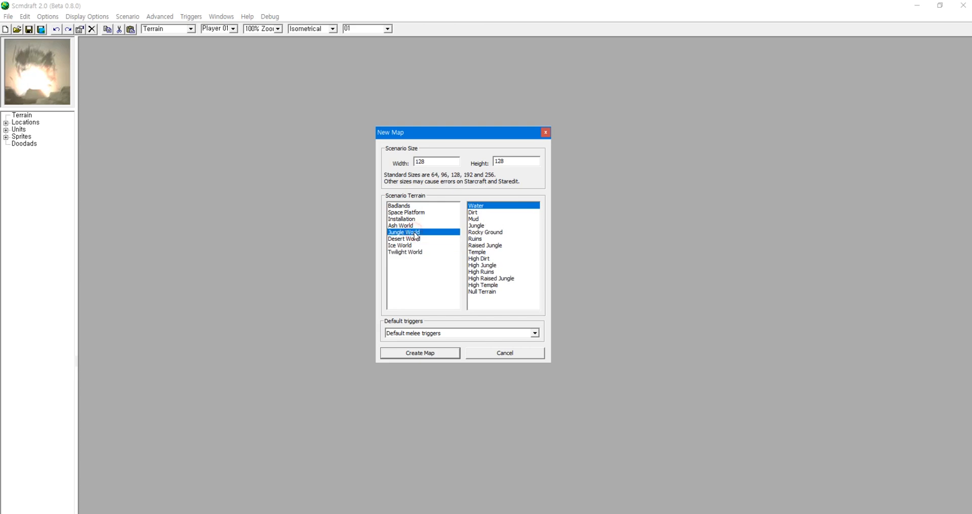
click(474, 212)
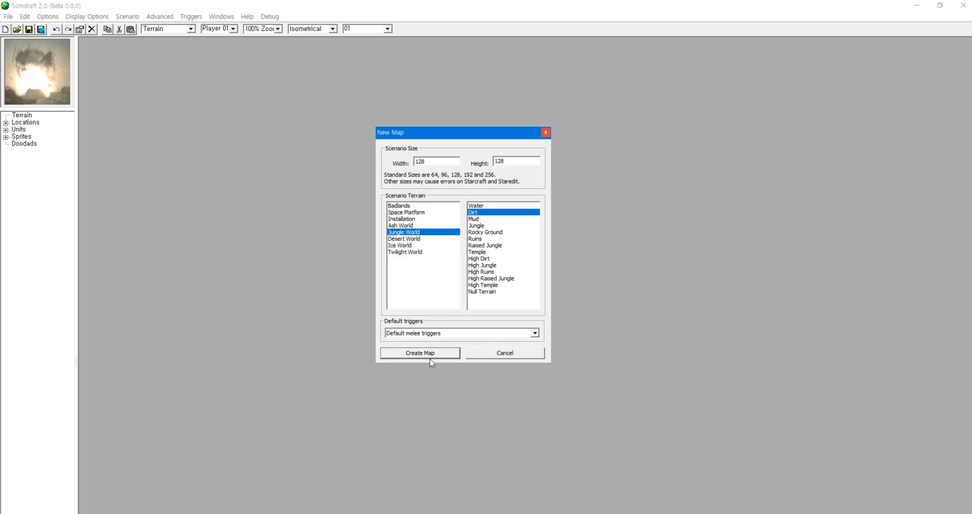
click(430, 354)
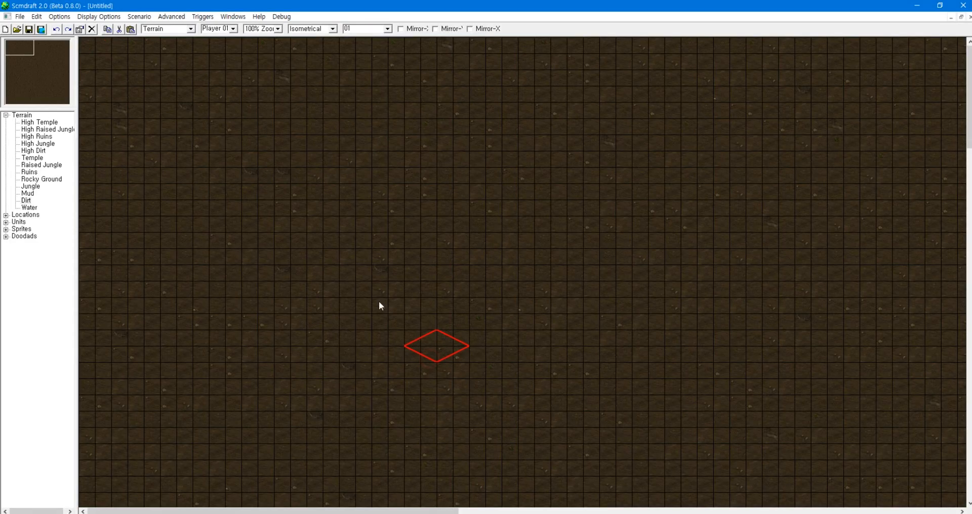
click(31, 186)
mouse_move(296, 222)
mouse_down()
mouse_move(408, 245)
mouse_move(583, 258)
mouse_move(373, 288)
mouse_move(496, 272)
mouse_move(397, 379)
mouse_up()
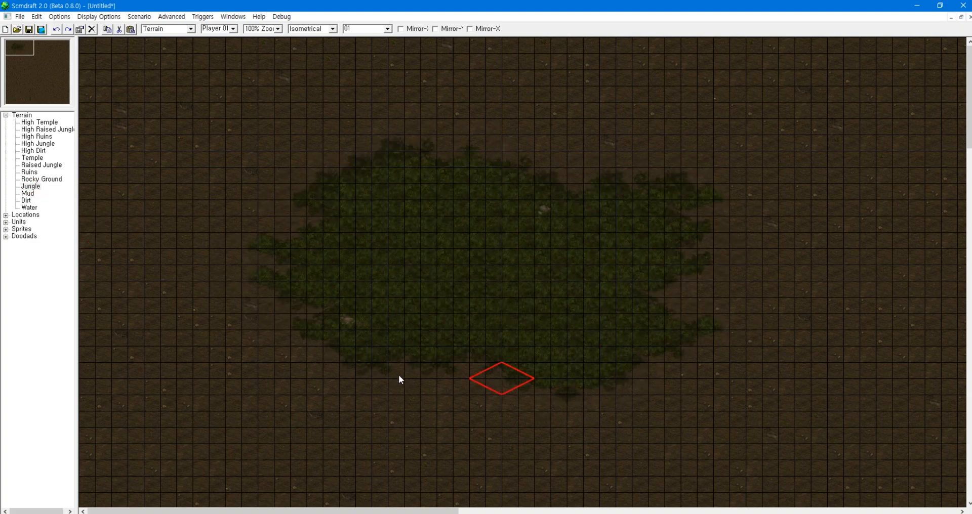
Step: Create another 128 by 128 map using the Desert World tileset with Dirt as the base terrain
click(6, 29)
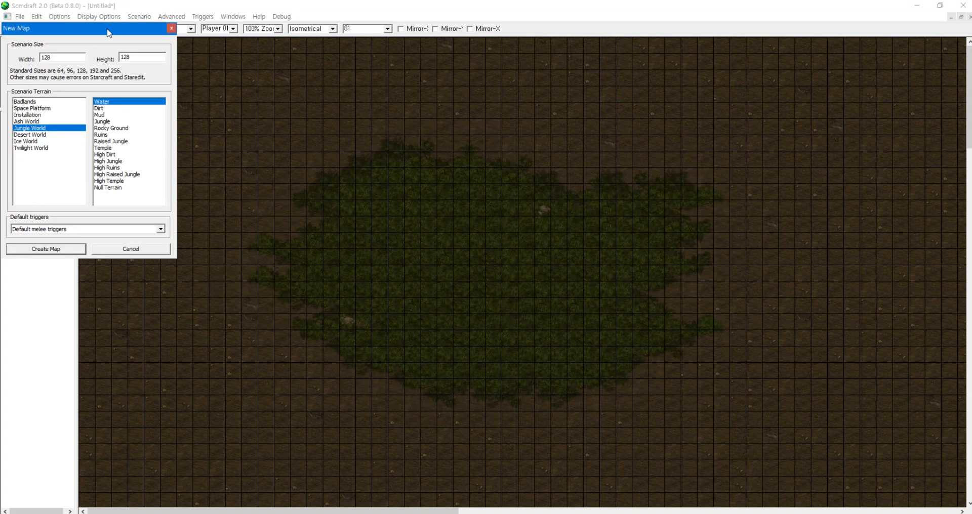
drag(109, 33, 381, 108)
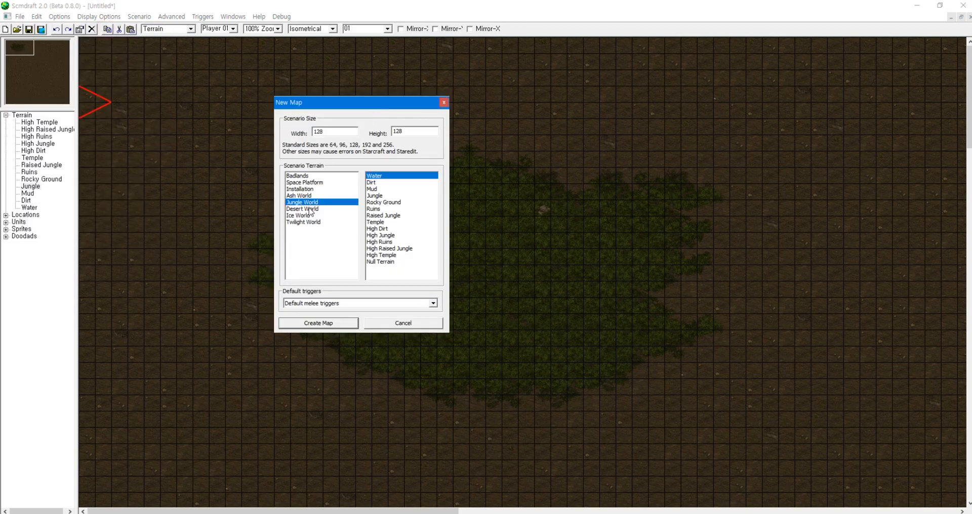
click(311, 210)
click(383, 183)
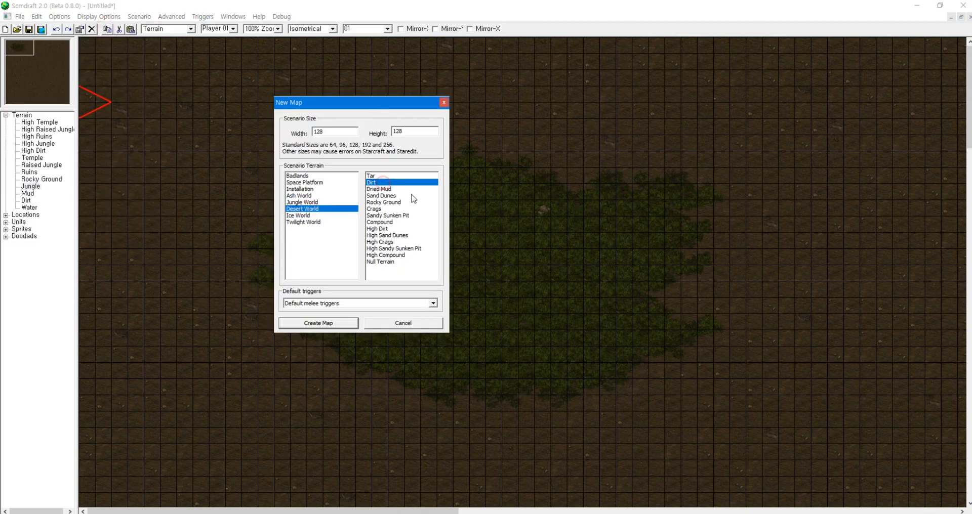
click(335, 324)
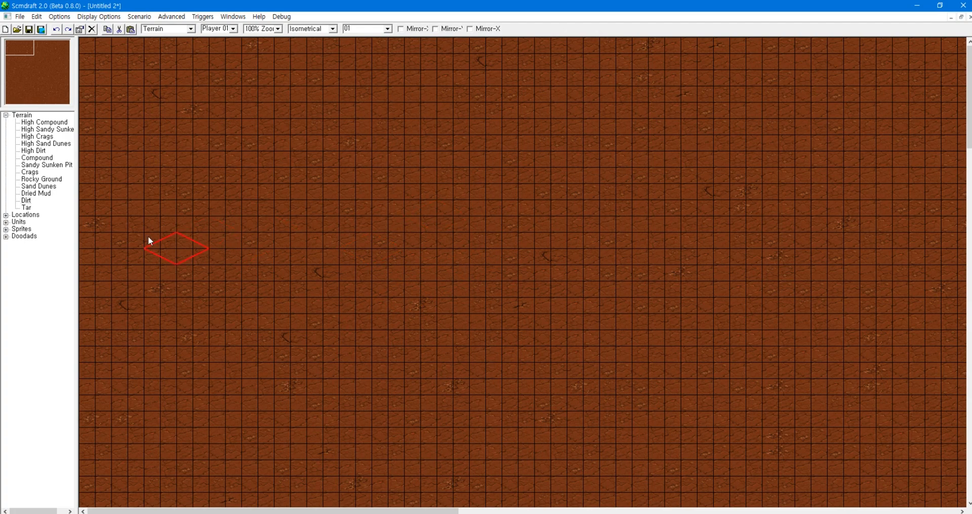
Step: Create a third 128 by 128 map using the Ice World tileset with Dirt as the base terrain
click(5, 29)
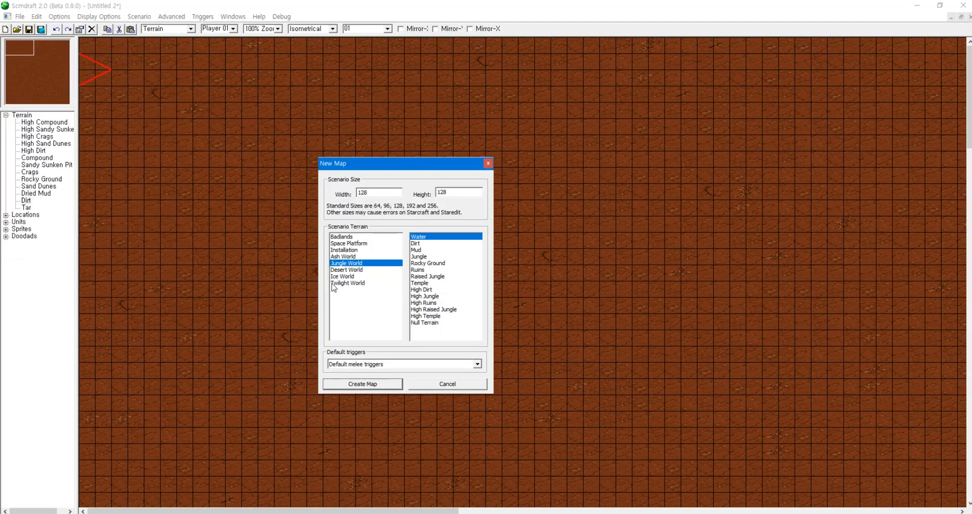
click(363, 276)
click(424, 258)
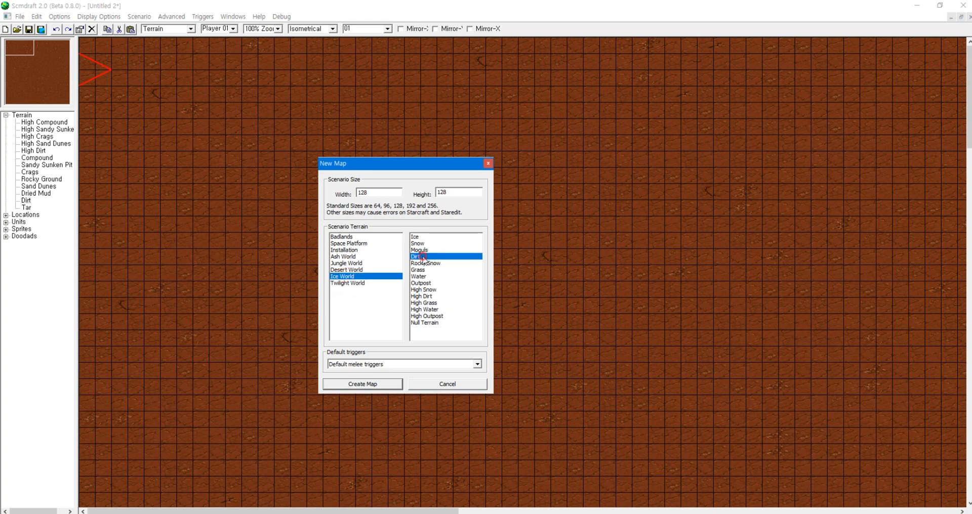
click(373, 385)
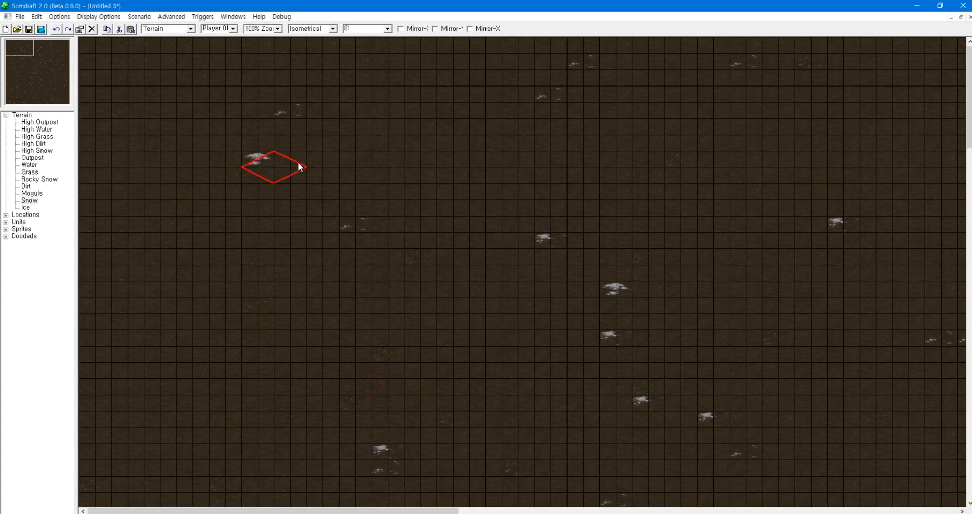
mouse_move(20, 46)
mouse_down()
mouse_move(42, 65)
mouse_move(10, 51)
mouse_up()
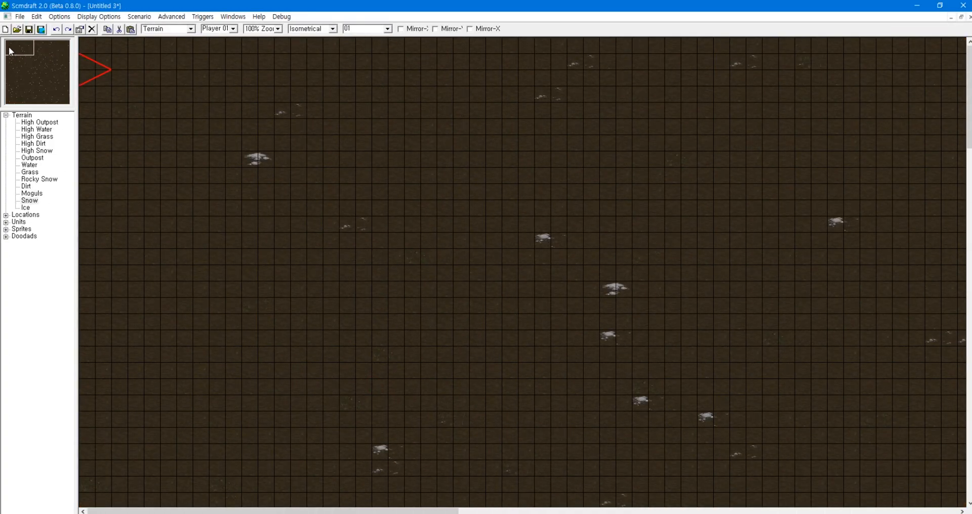
Step: Compare the tilesets' terrain types and create a 128 by 128 Badlands map with Dirt terrain and default melee triggers
click(5, 30)
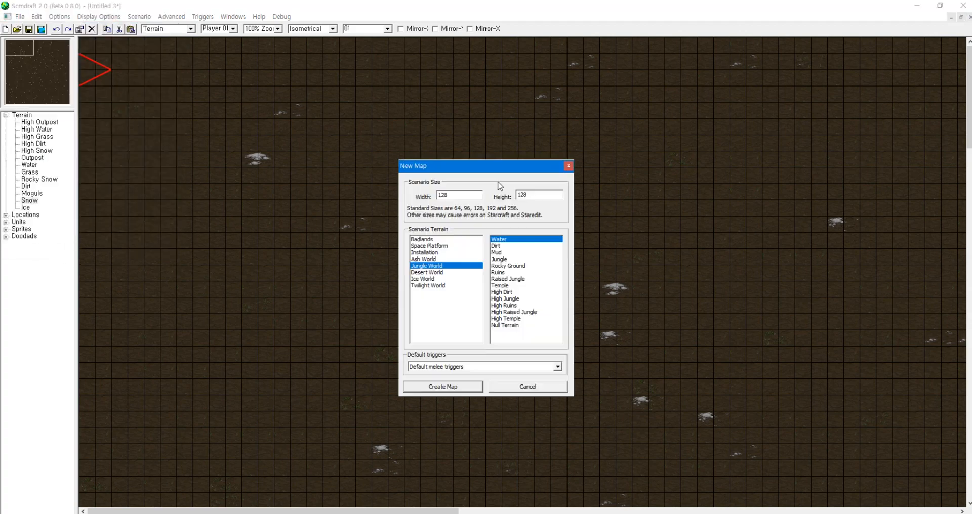
click(429, 241)
click(430, 258)
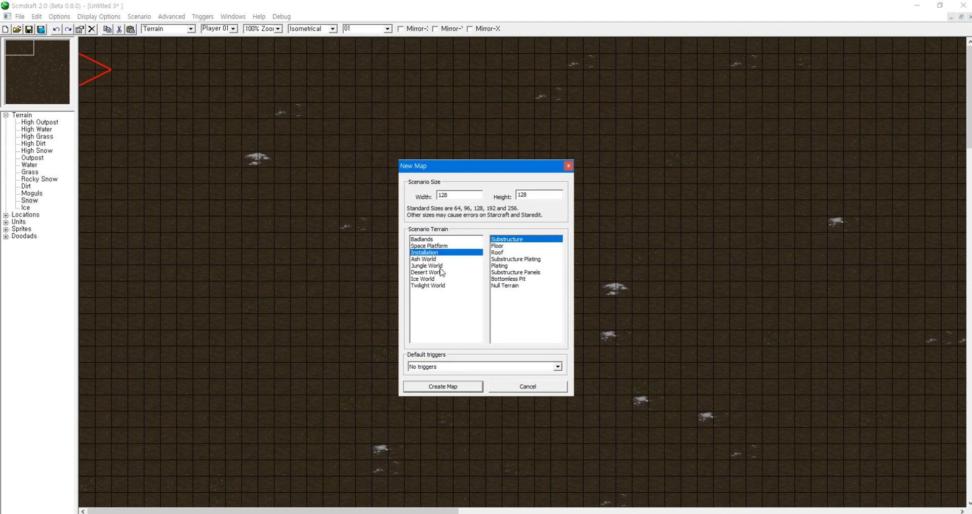
click(431, 267)
click(434, 253)
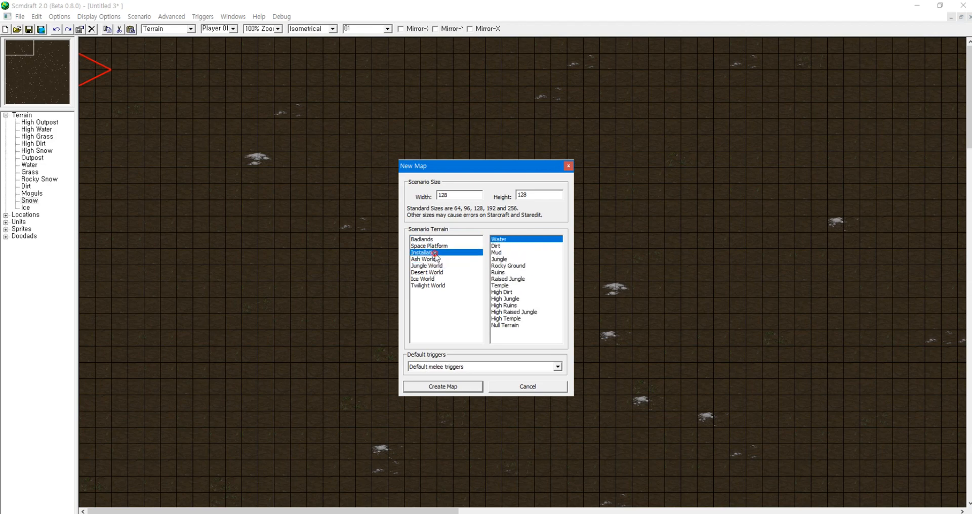
click(431, 241)
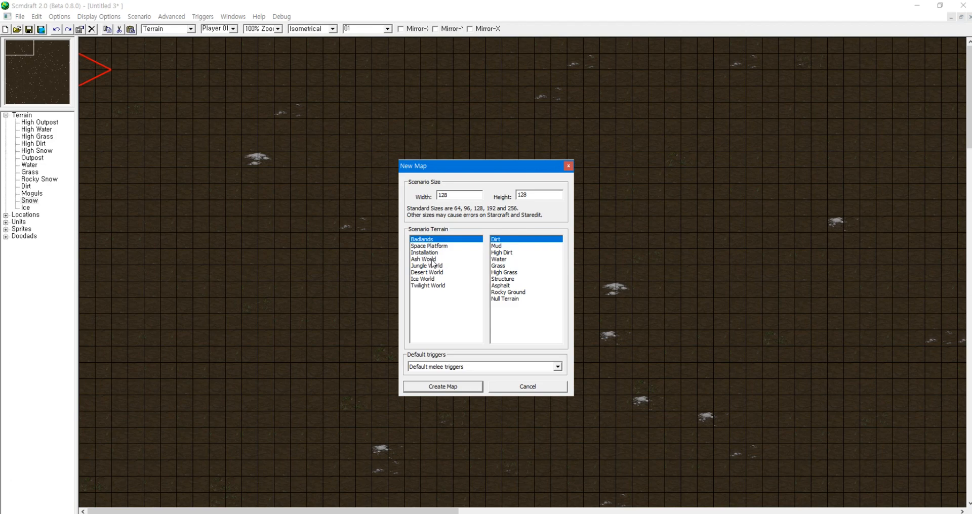
click(433, 259)
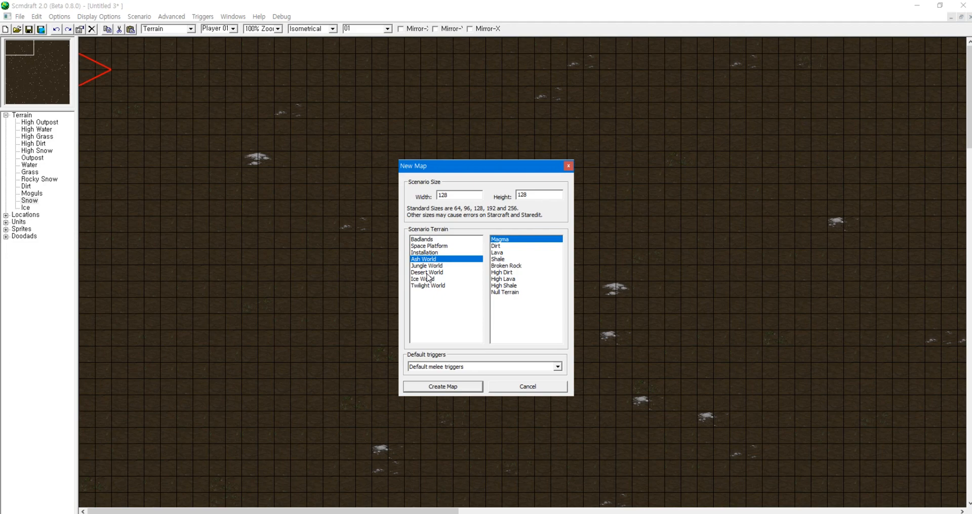
click(422, 239)
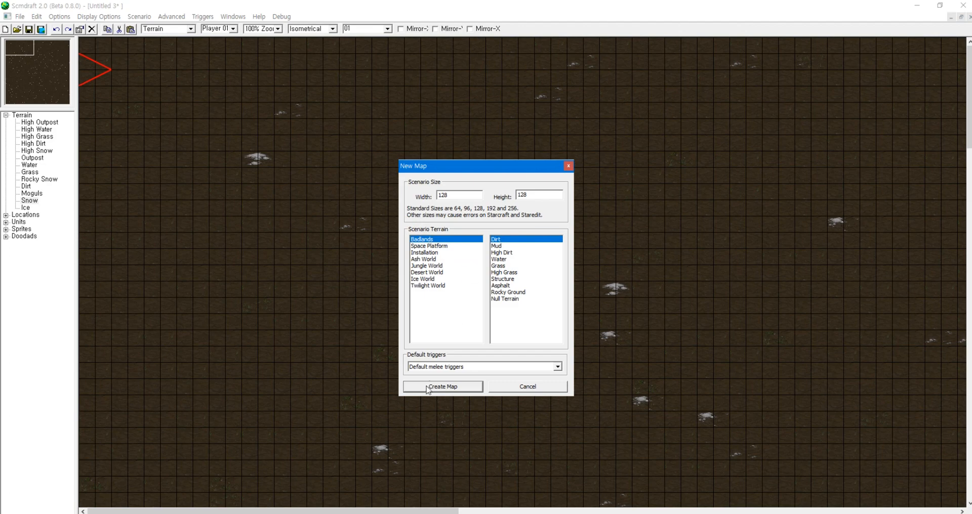
click(444, 388)
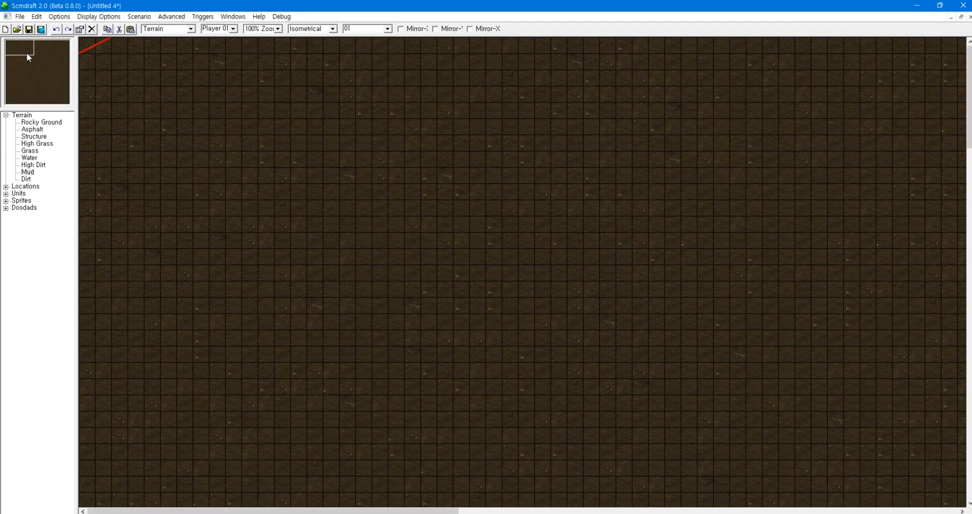
mouse_move(27, 54)
mouse_down()
mouse_move(36, 72)
mouse_move(23, 48)
mouse_move(11, 49)
mouse_up()
Step: Paint a patch of Rocky Ground on the dirt of the Badlands map
click(7, 116)
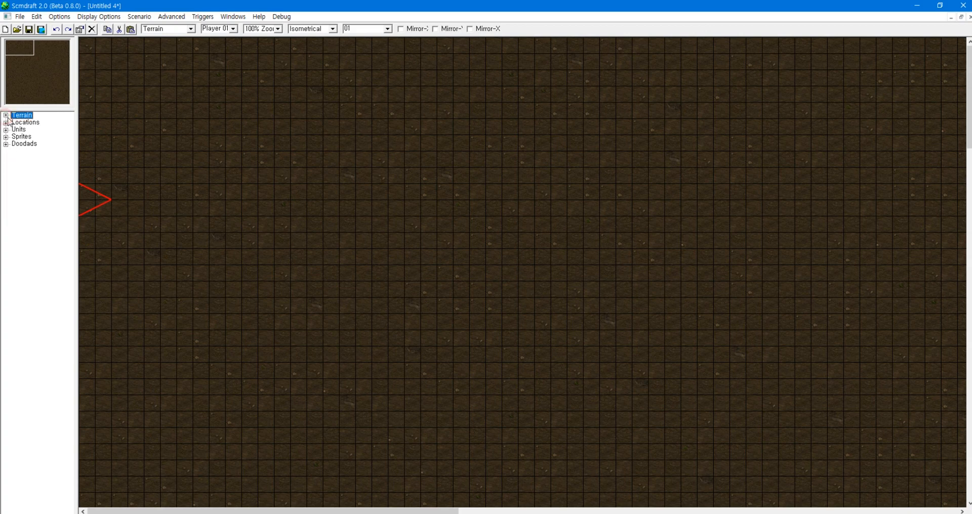
click(6, 115)
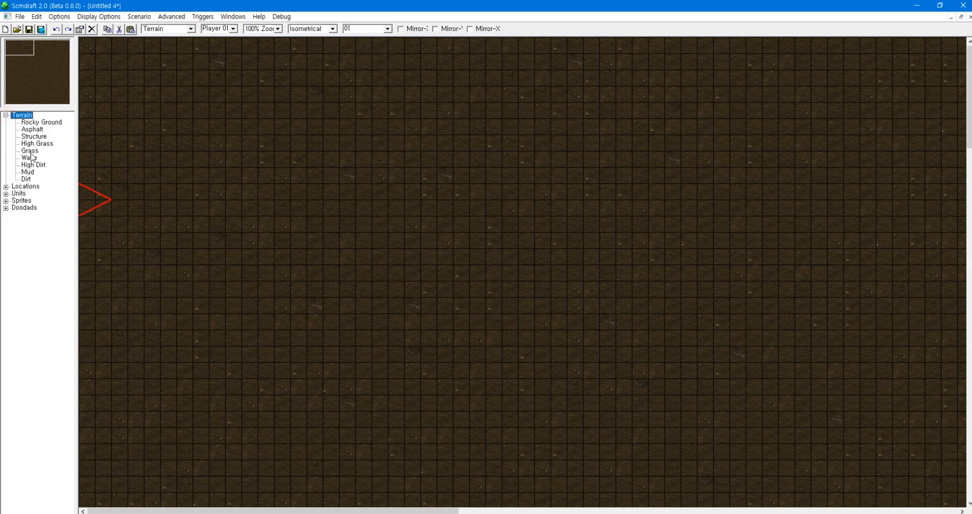
click(40, 122)
click(372, 259)
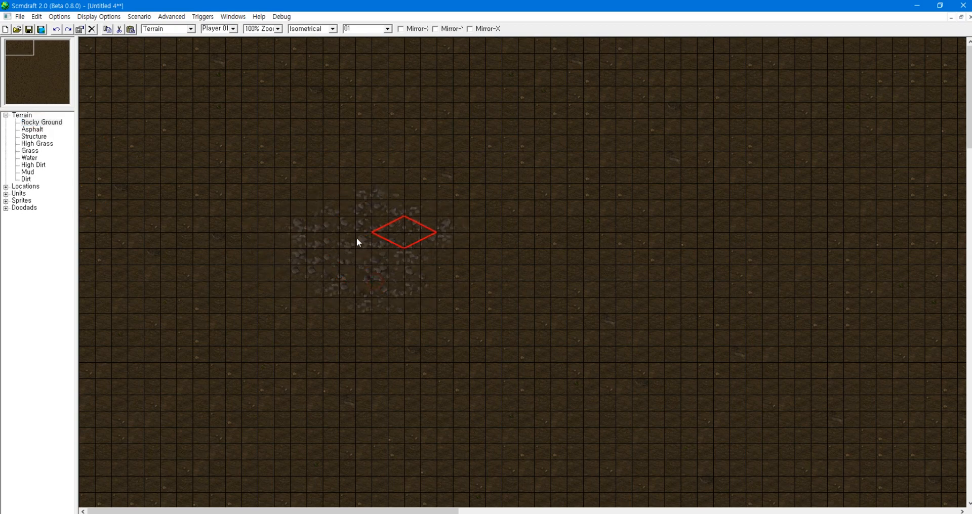
Step: Paint a small Asphalt patch east of the rocky ground and a Grass patch south of it
click(32, 129)
click(579, 284)
click(37, 144)
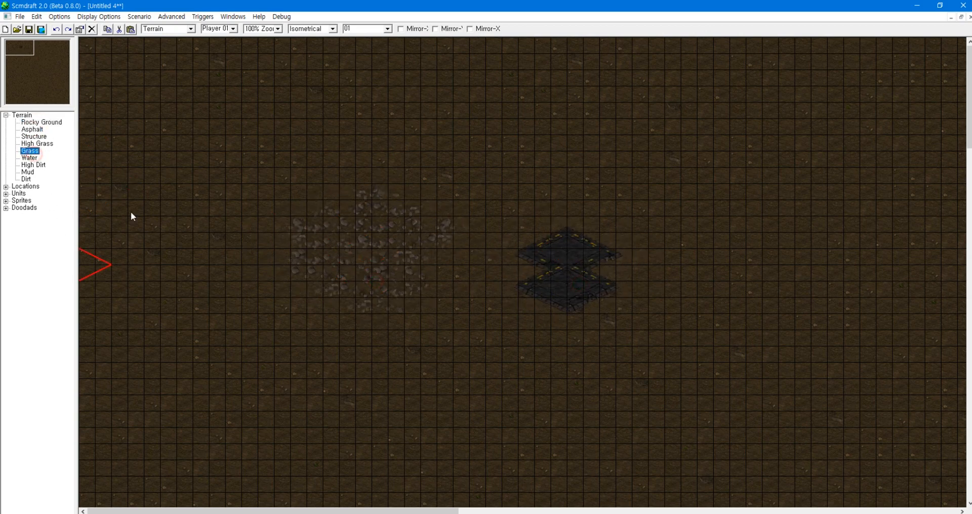
click(397, 367)
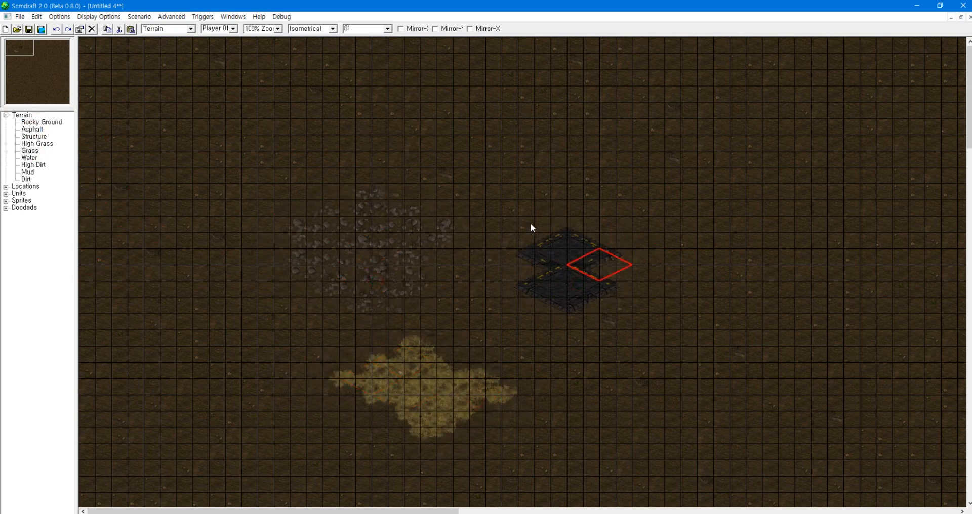
Step: Paint a Water pool west of the rocky ground and a High Dirt plateau to its northeast
click(29, 158)
click(212, 244)
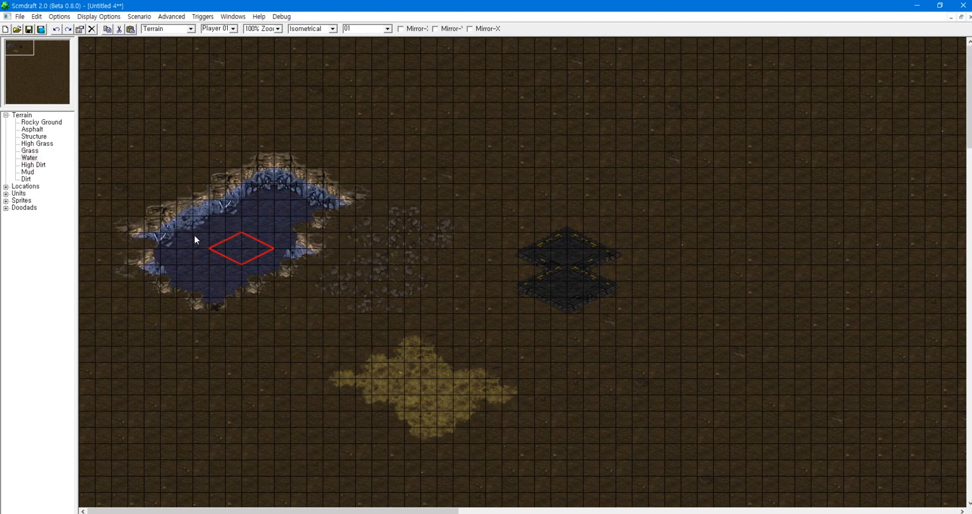
click(34, 165)
drag(491, 193, 597, 226)
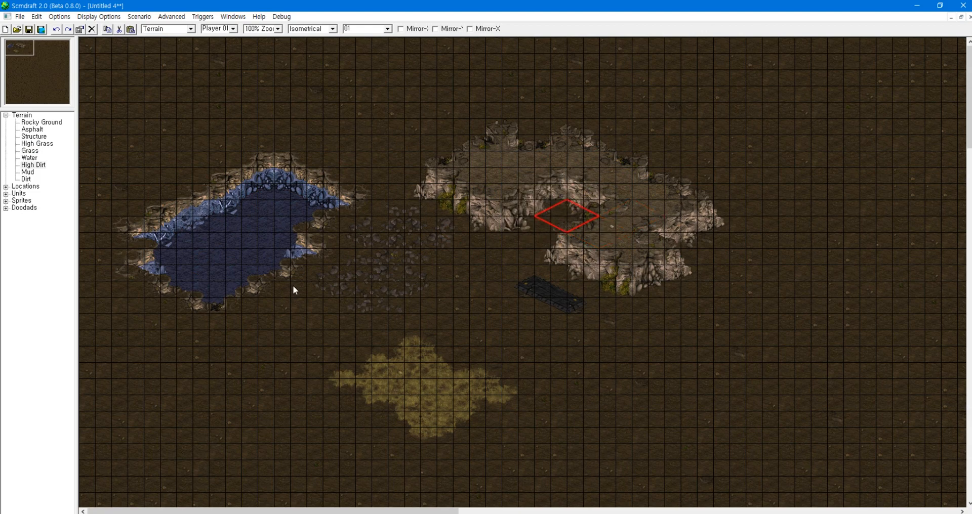
Step: Draw three locations of about 7 by 7 grid squares: below the water pool, below the asphalt and over the grass patch
click(21, 187)
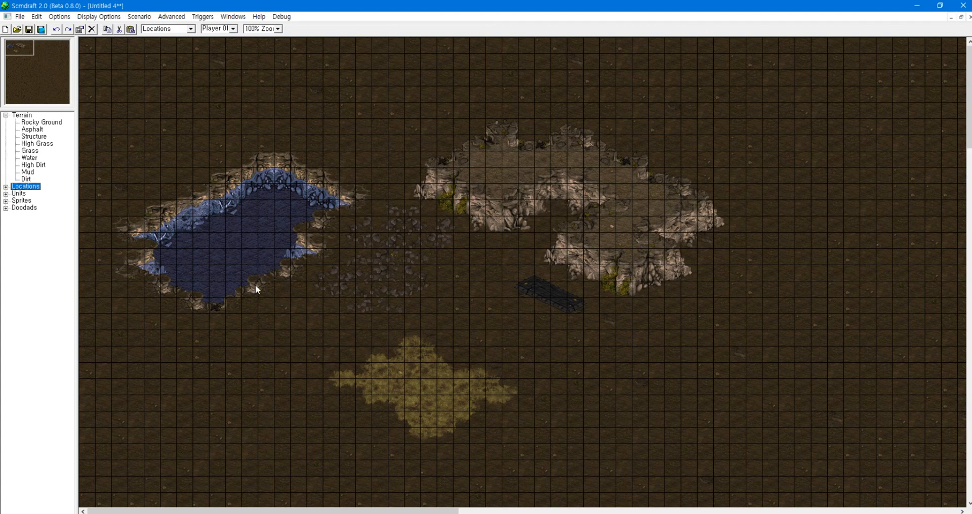
drag(226, 265, 337, 376)
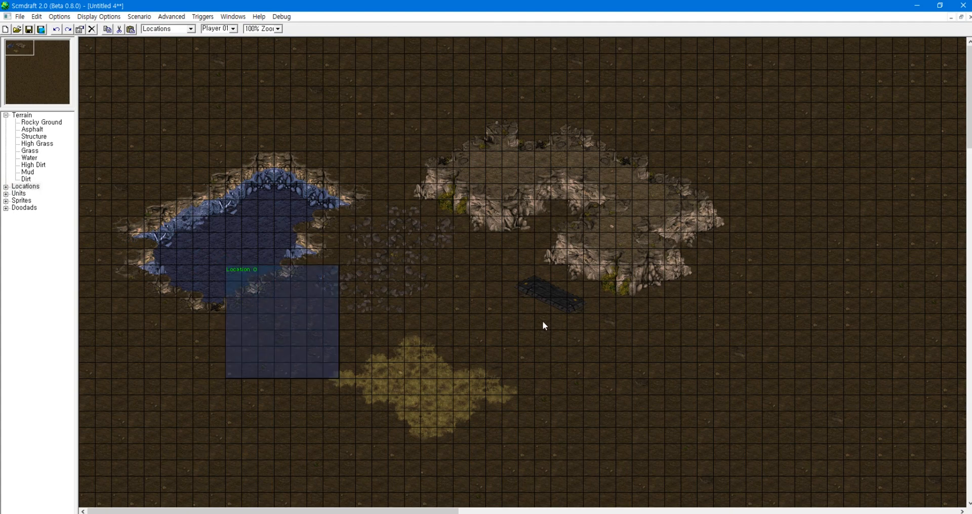
drag(528, 312, 647, 425)
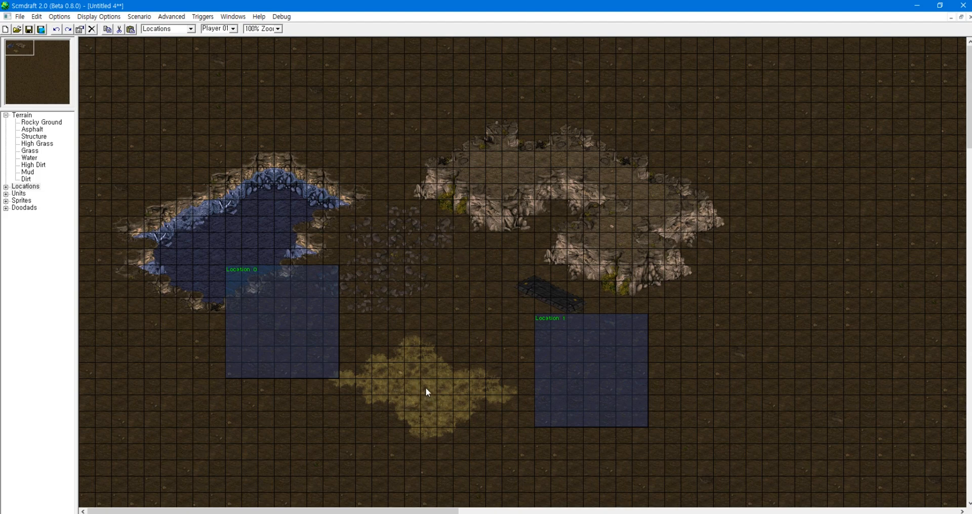
drag(373, 334, 484, 437)
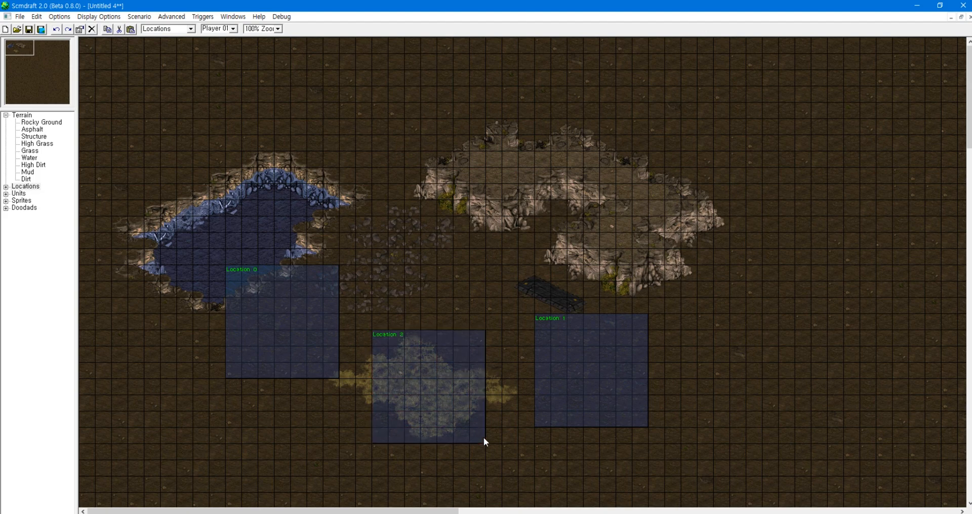
click(418, 378)
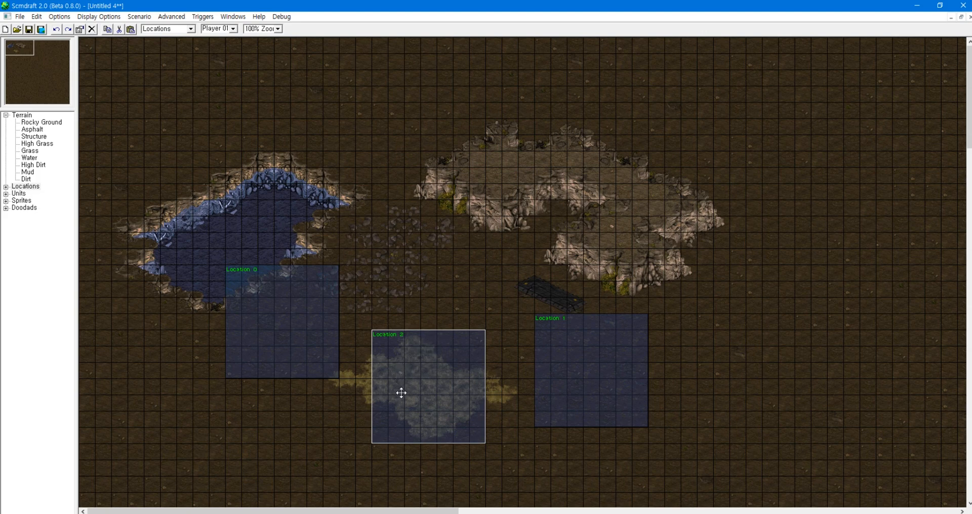
Step: Place a Zerg Drone and a Zerg Hydralisk for Player 01 on the dirt between the rocky ground and the grass patch
click(18, 194)
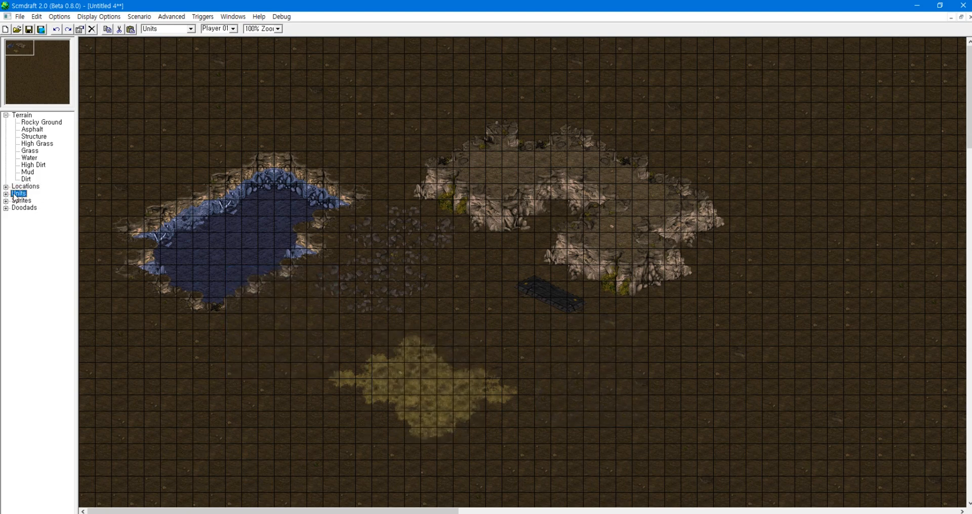
click(5, 194)
click(16, 201)
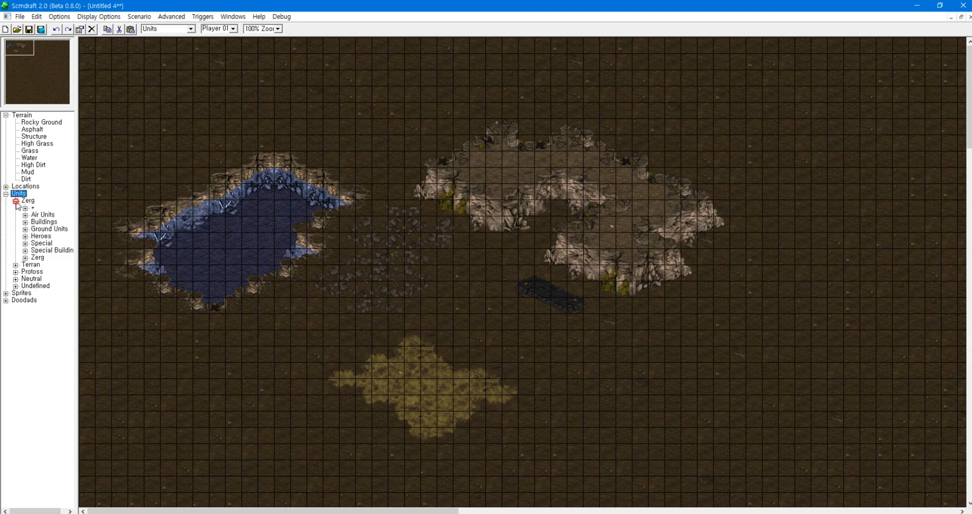
click(25, 229)
click(57, 258)
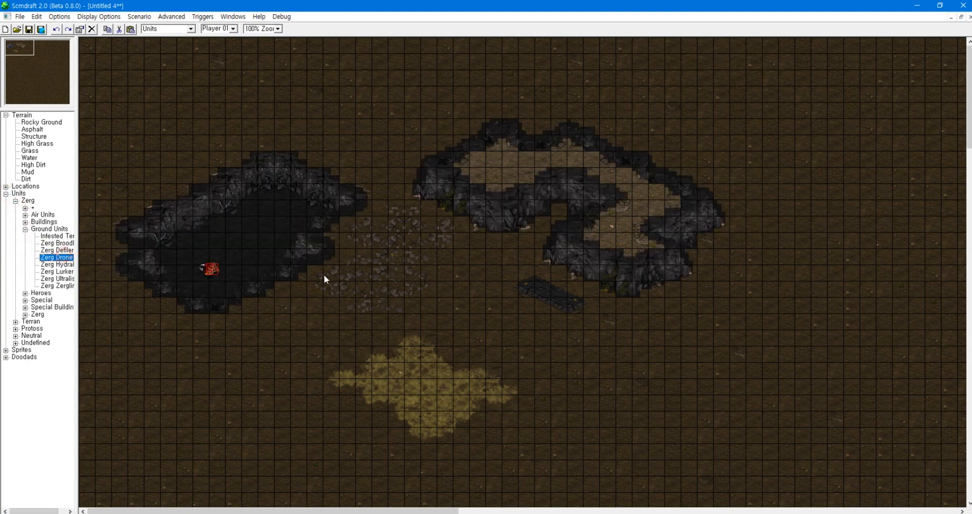
click(326, 313)
click(61, 265)
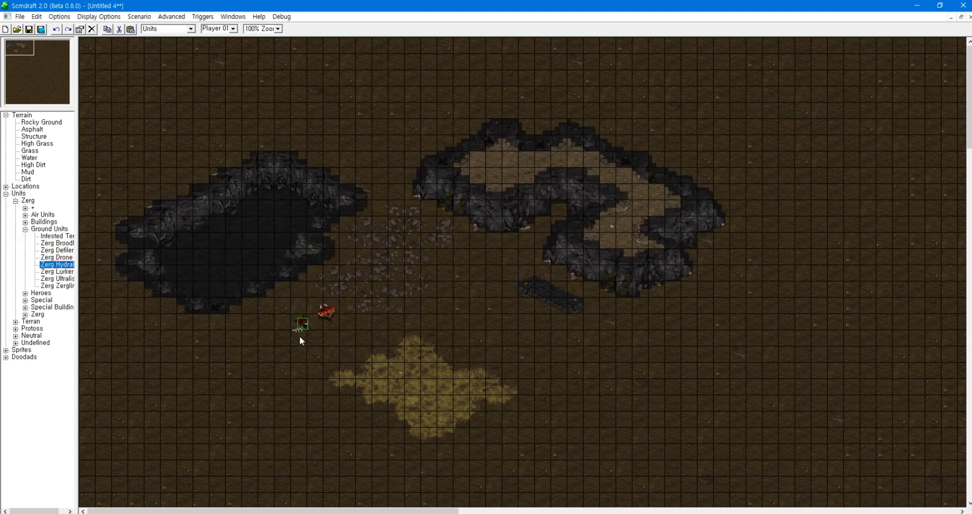
click(322, 344)
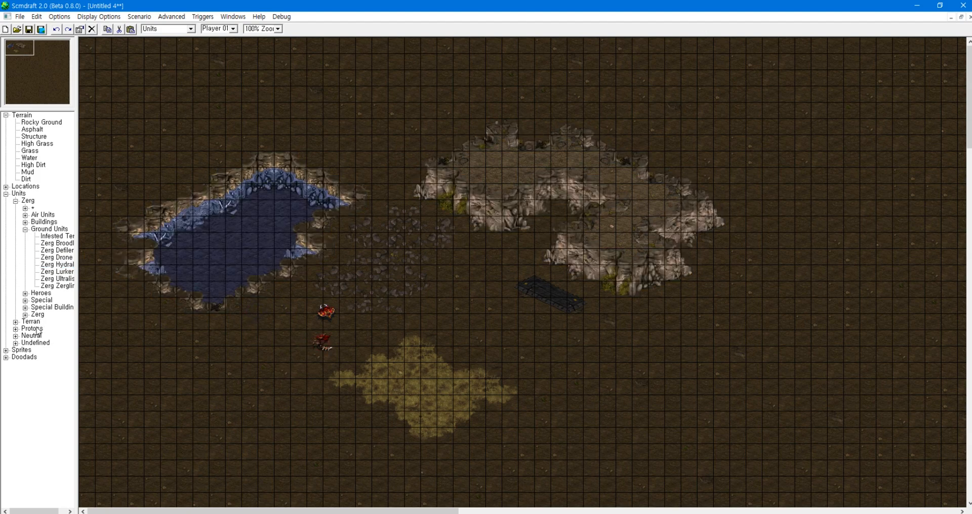
Step: Place two green billboard sprites from the Badlands doodad sprites, one south of the water pool and one on its northeast edge
click(6, 350)
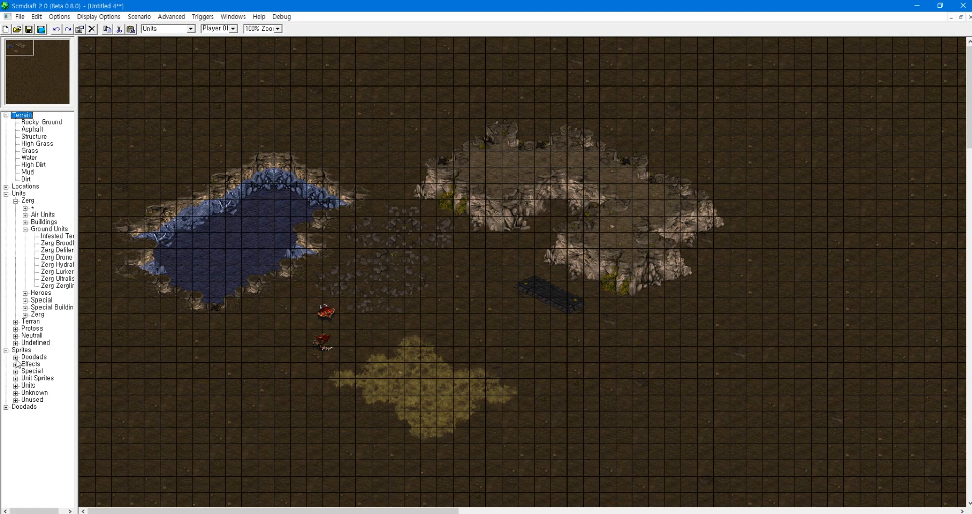
click(15, 358)
click(43, 372)
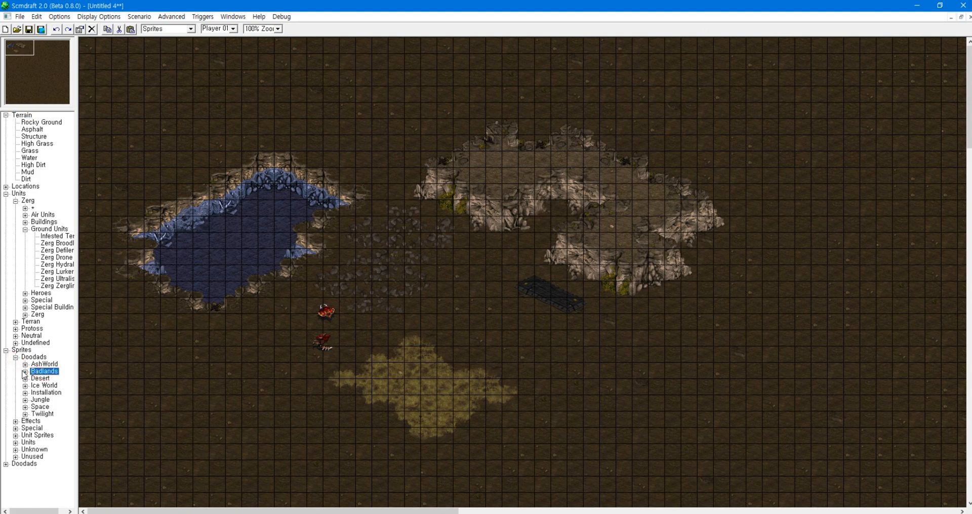
click(24, 373)
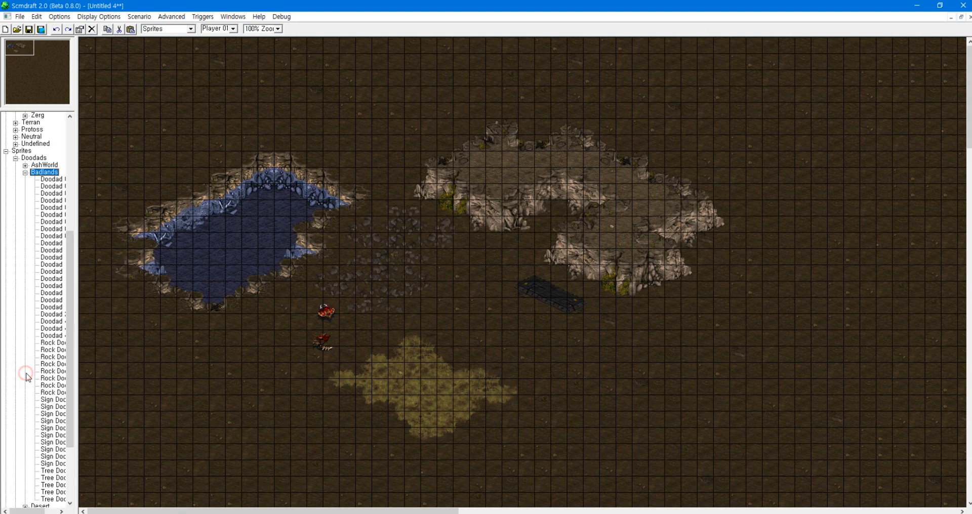
click(52, 266)
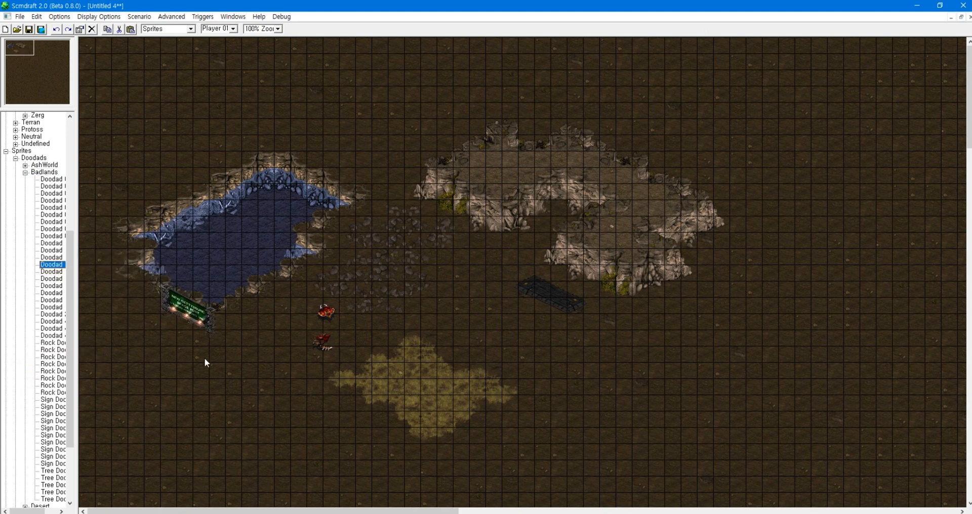
click(257, 354)
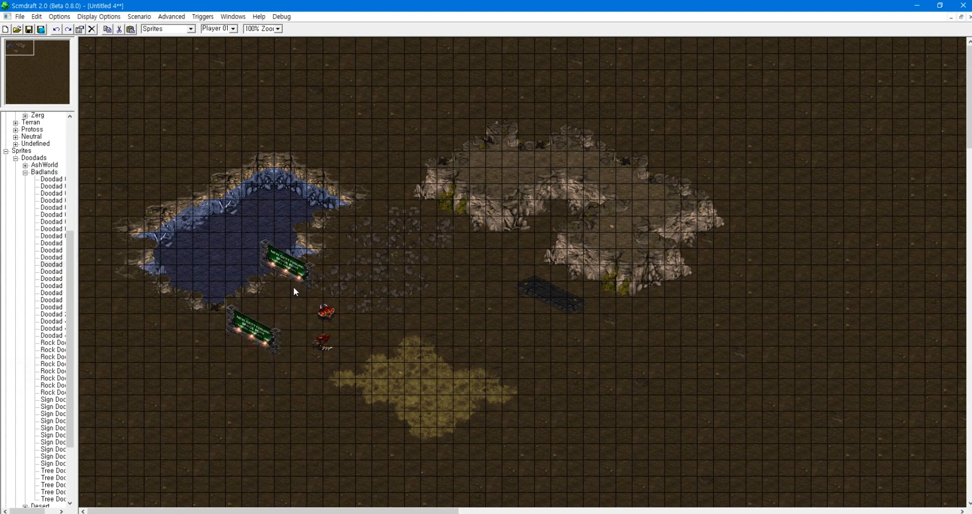
click(324, 233)
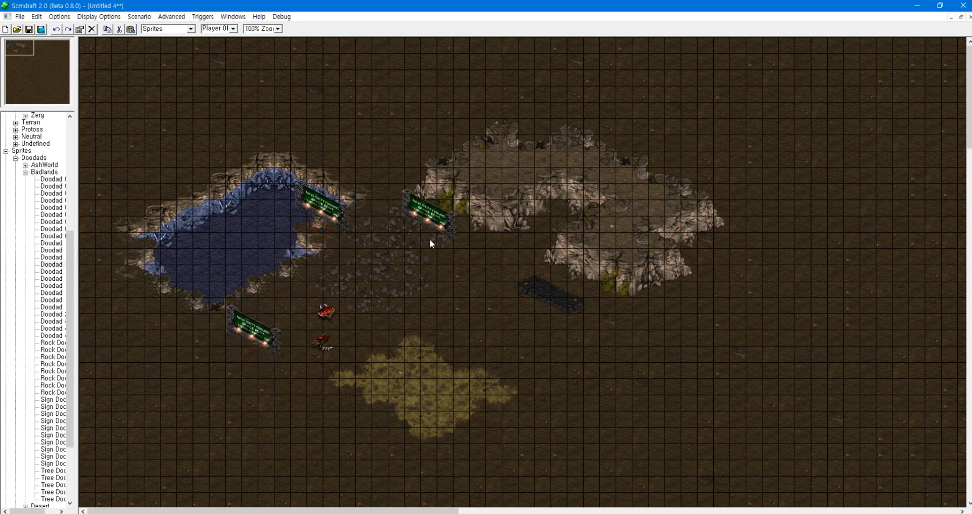
right_click(397, 255)
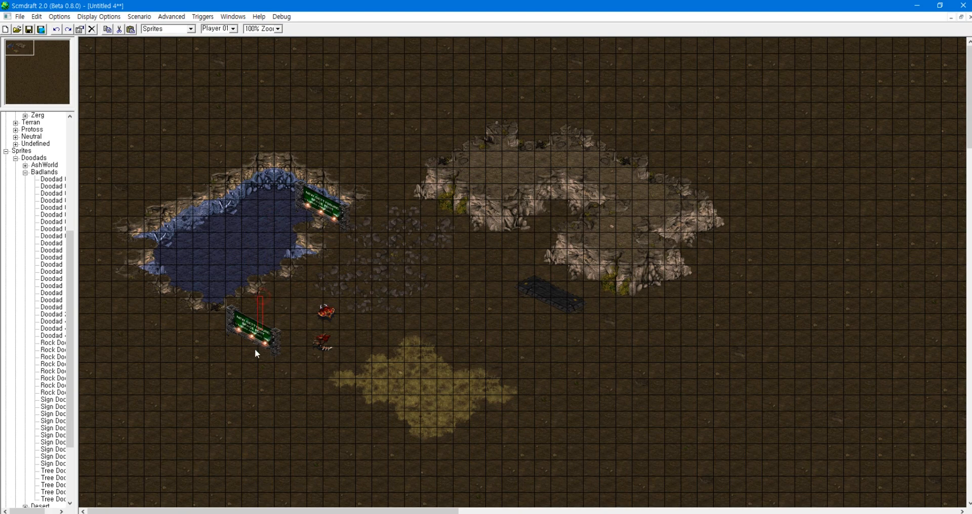
drag(241, 375, 283, 289)
click(213, 378)
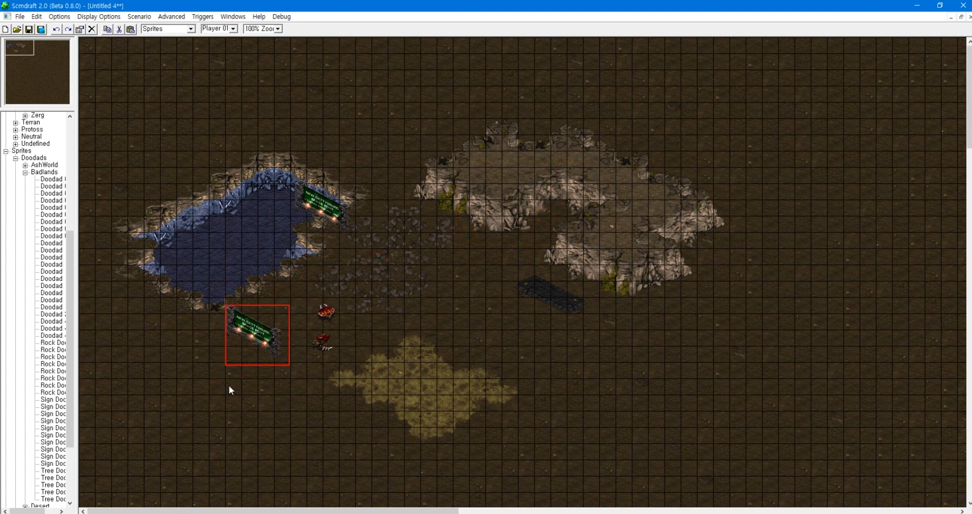
Step: Place the Cliff #13 doodad on the dirt south of the asphalt, beside the grass patch
click(6, 151)
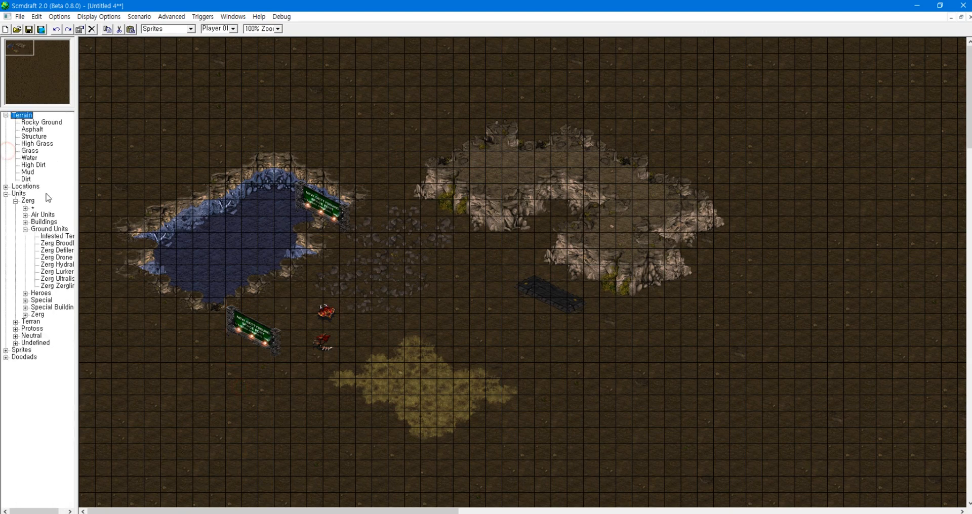
click(6, 356)
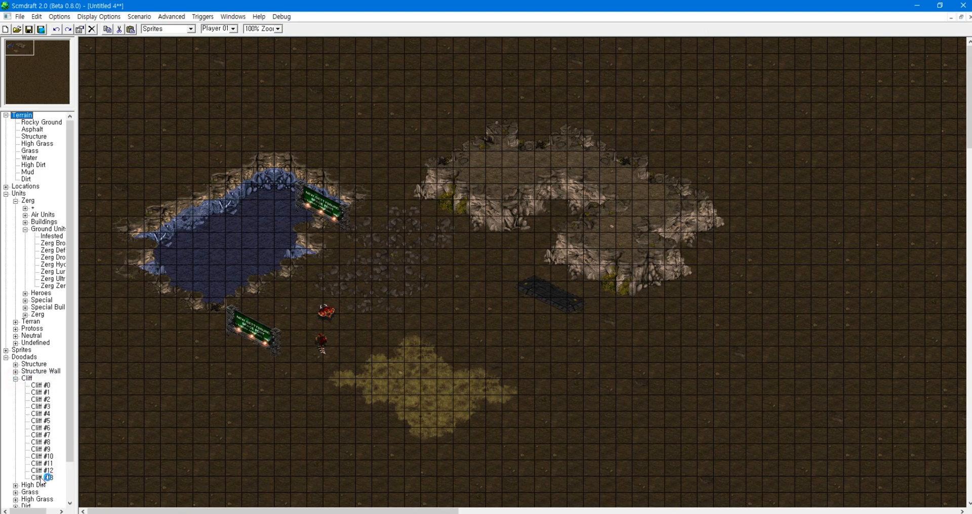
click(42, 478)
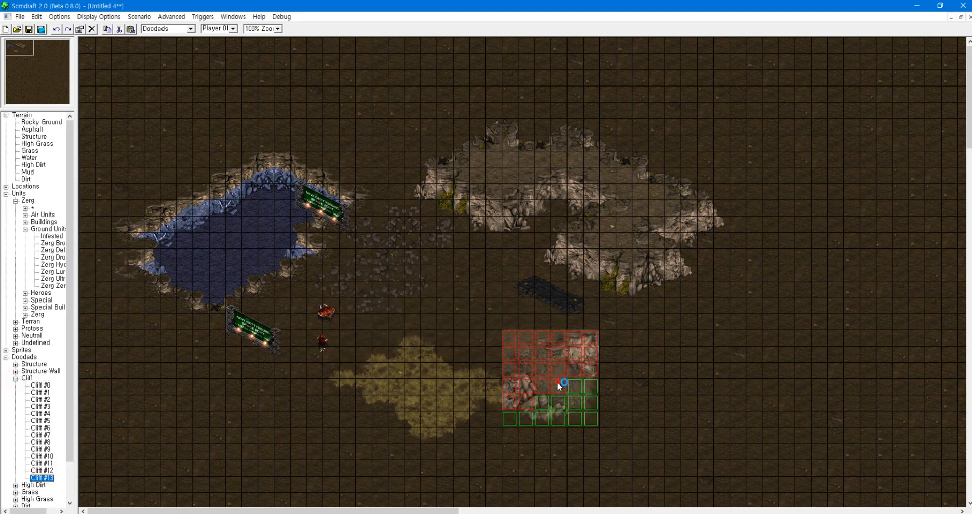
click(557, 381)
right_click(656, 349)
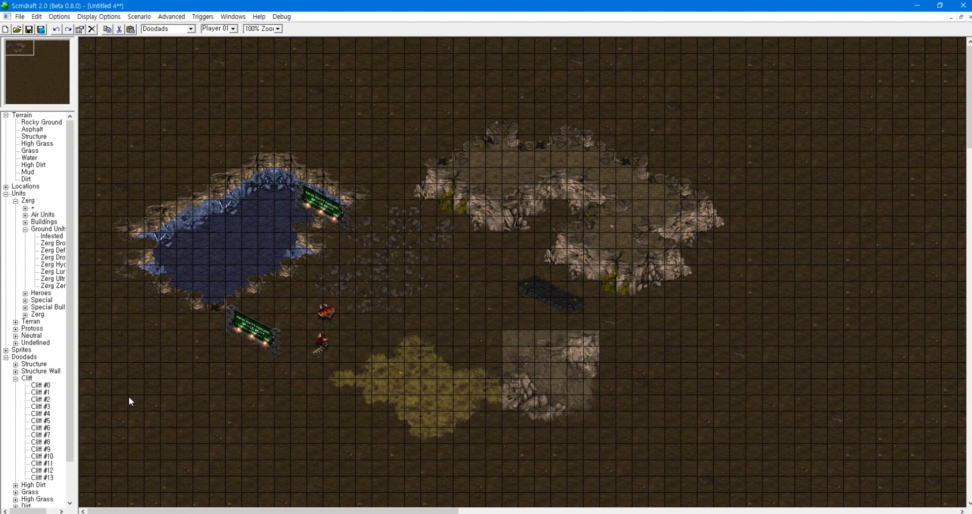
Step: Place two Grass doodads on the dirt southwest of the Zerg units
click(16, 378)
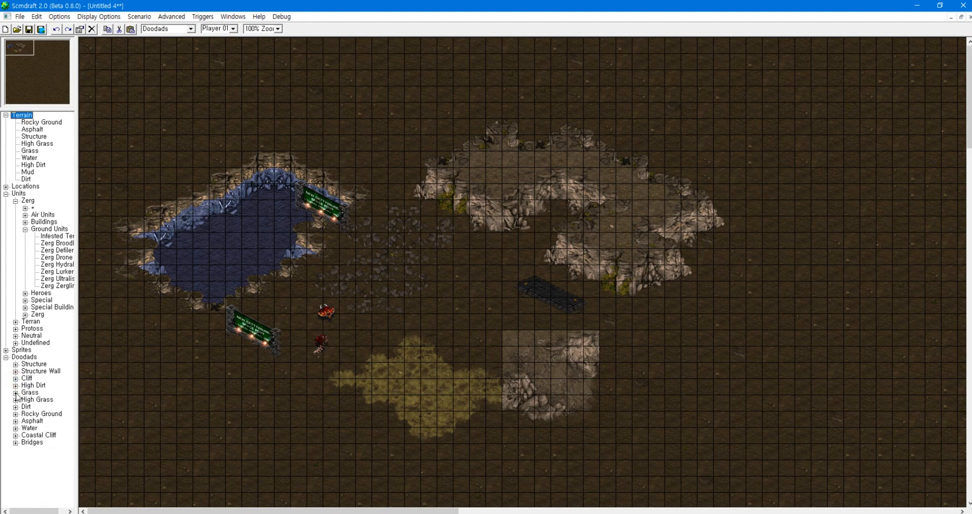
click(16, 393)
click(45, 428)
click(278, 422)
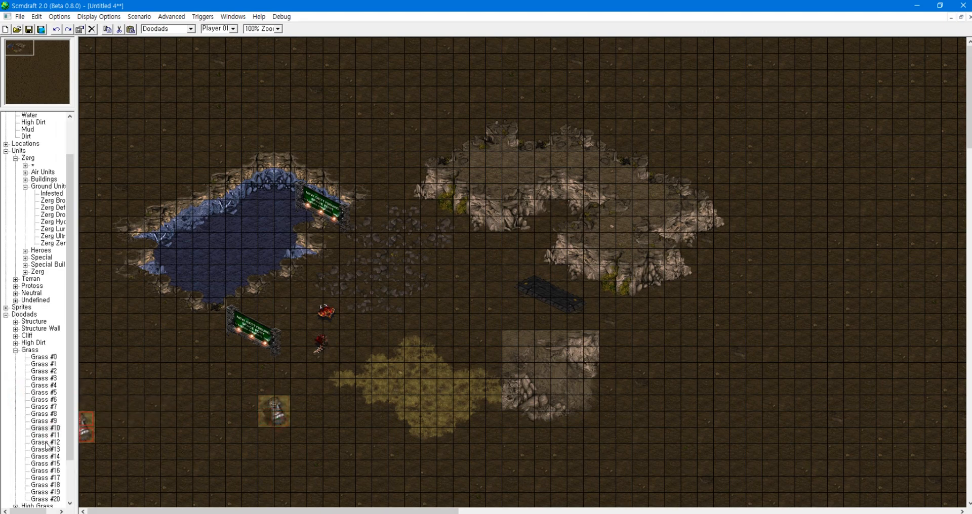
click(198, 386)
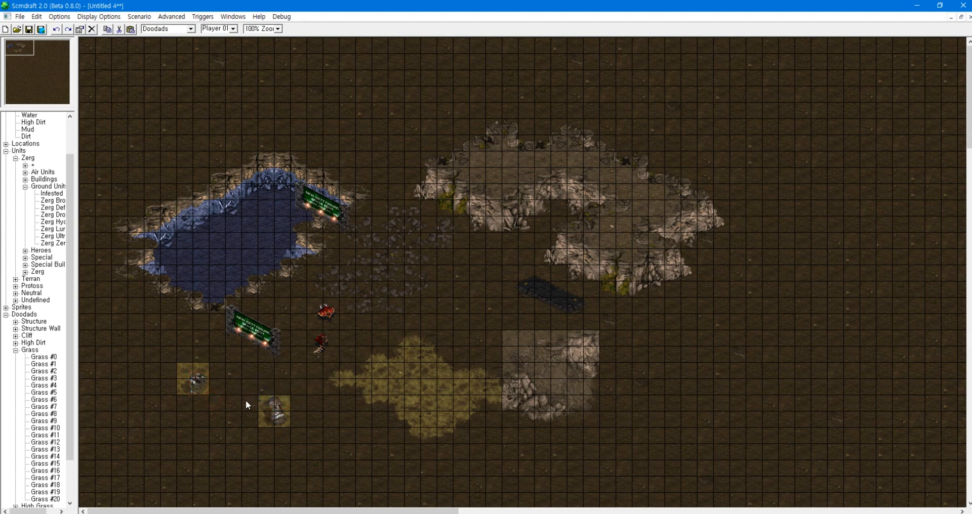
mouse_move(347, 451)
mouse_down()
mouse_move(250, 390)
mouse_move(353, 442)
mouse_up()
click(6, 315)
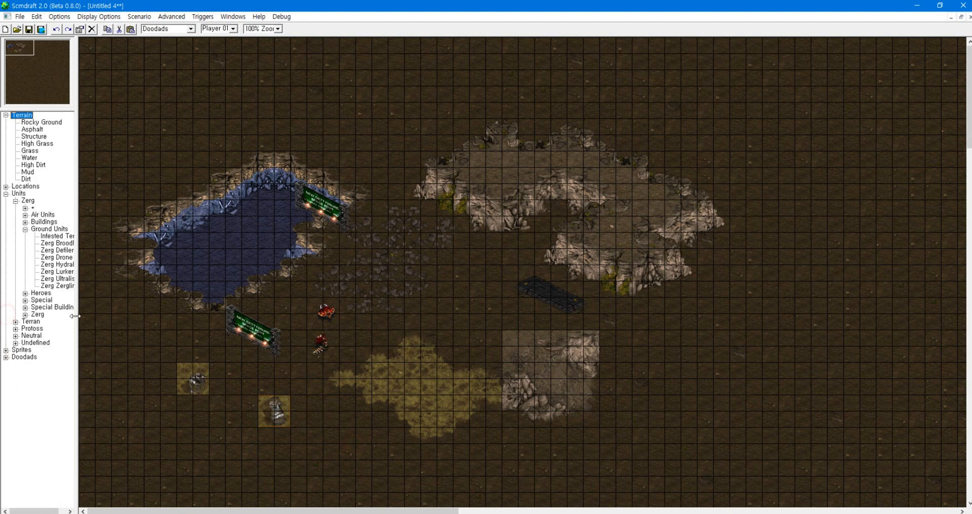
Step: Place a neutral Start Location unit for Player 01 at the northwest edge of the grass patch
drag(163, 144, 147, 158)
click(27, 343)
double_click(31, 336)
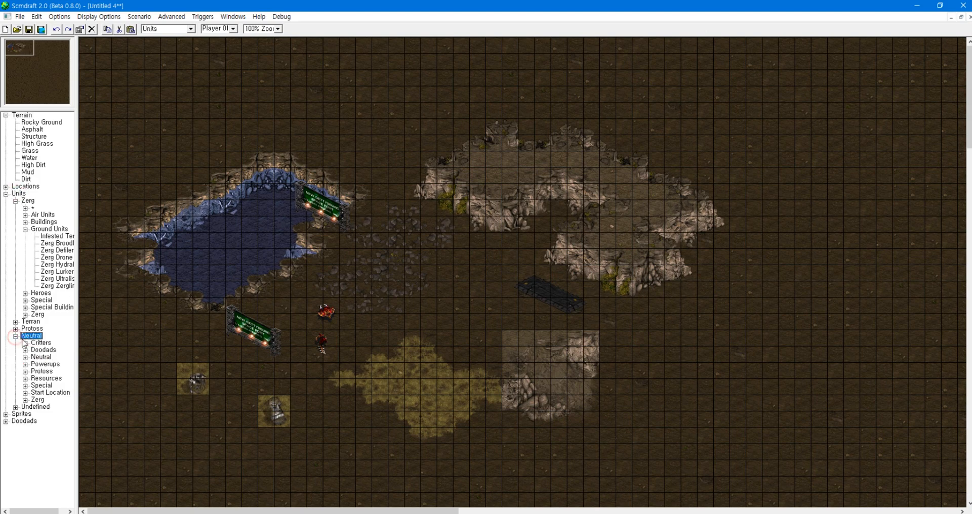
click(24, 393)
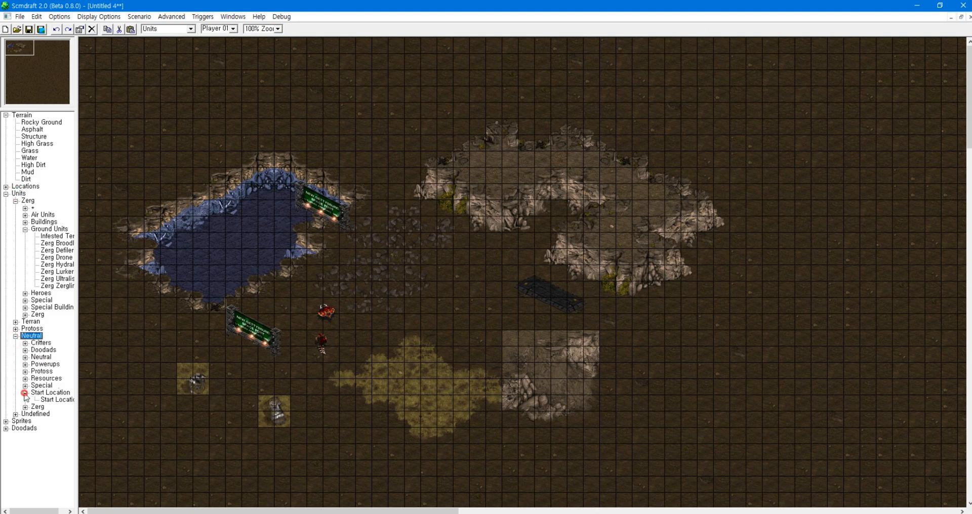
click(56, 400)
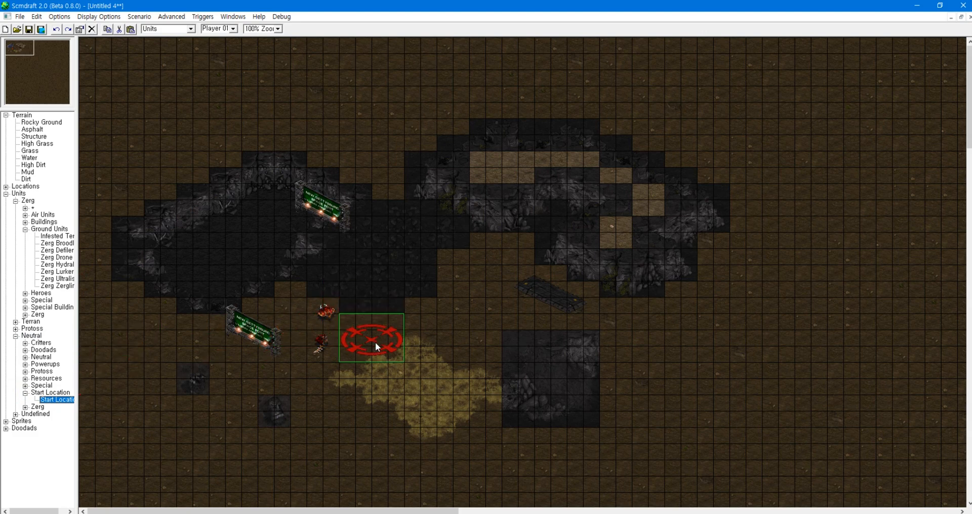
click(381, 366)
right_click(429, 360)
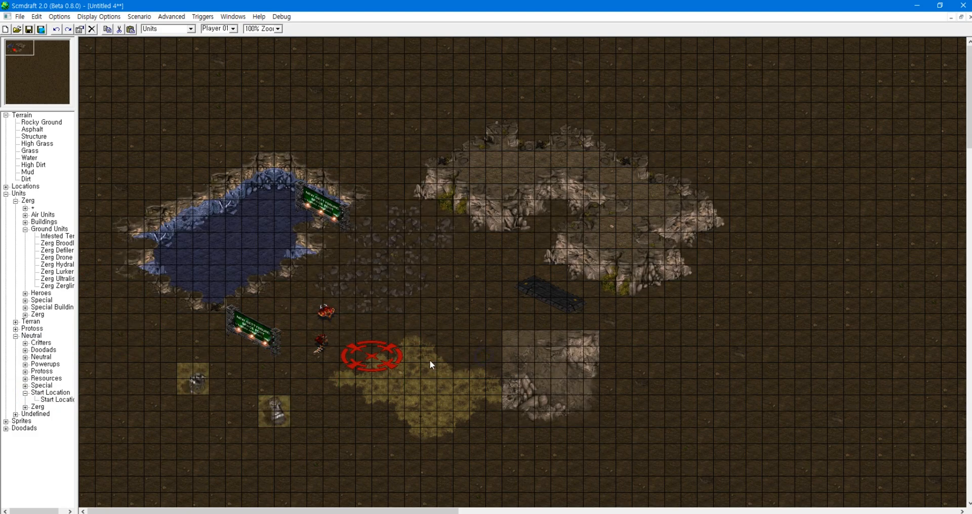
mouse_move(412, 305)
mouse_down()
mouse_move(212, 429)
mouse_move(223, 464)
mouse_up()
drag(421, 322, 360, 395)
drag(413, 334, 356, 402)
drag(481, 254, 314, 437)
Step: Start saving the map and choose the Maps folder inside the StarCraft folder in Documents as the destination
click(28, 31)
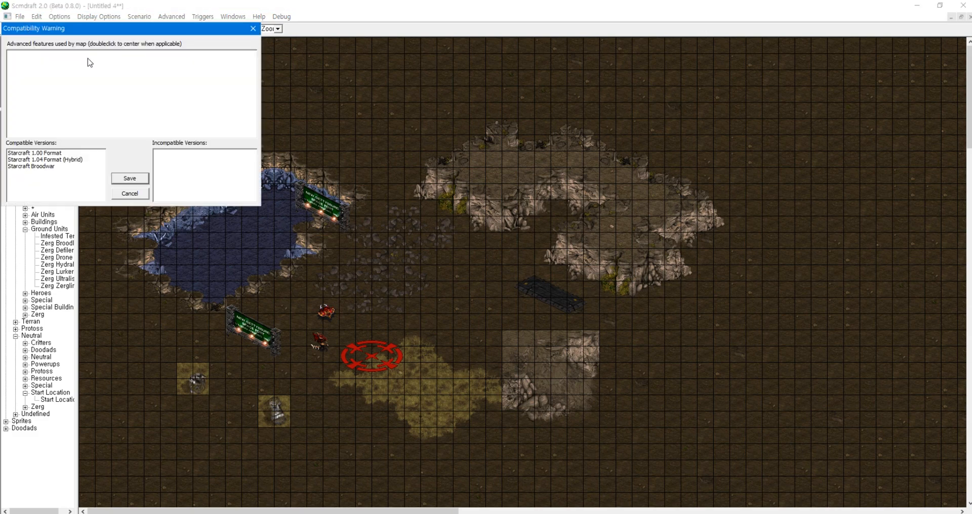
click(133, 178)
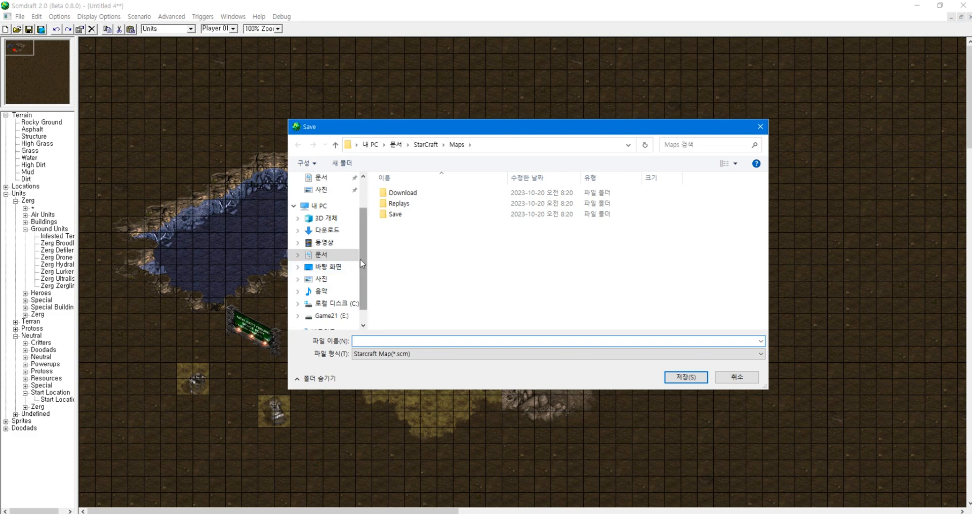
scroll(364, 277, down, 2)
scroll(365, 278, up, 1)
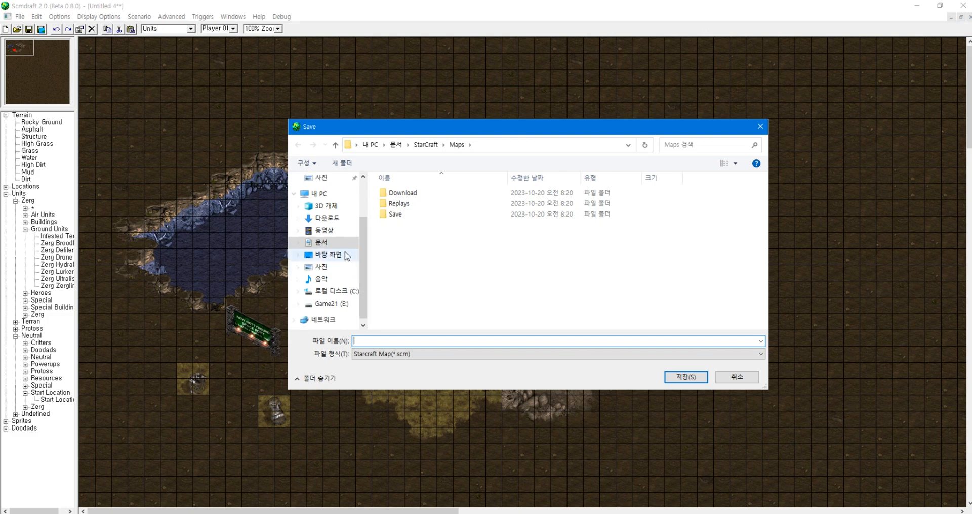
click(330, 244)
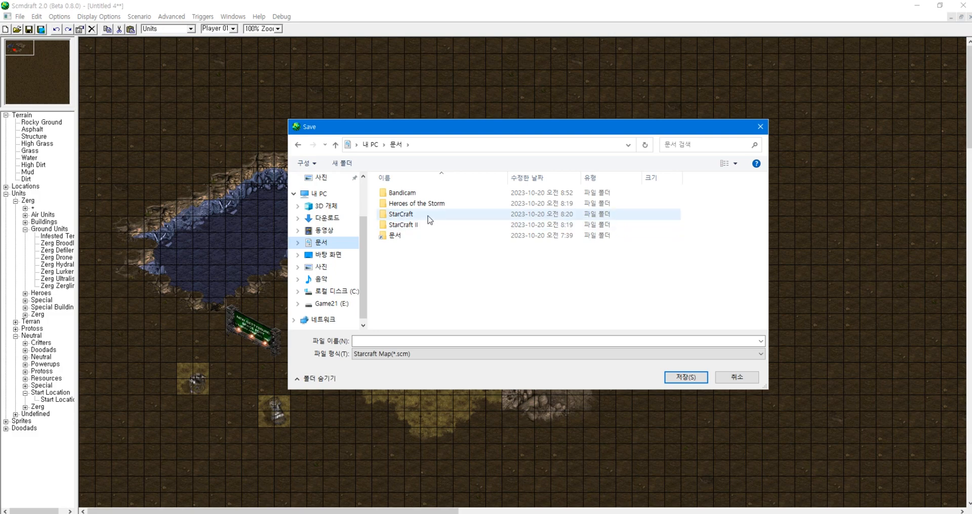
double_click(411, 221)
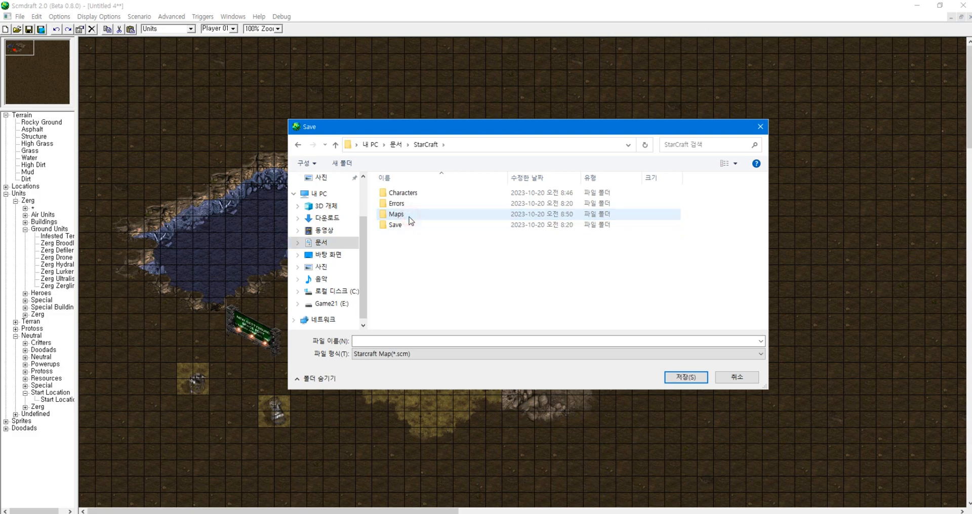
double_click(408, 216)
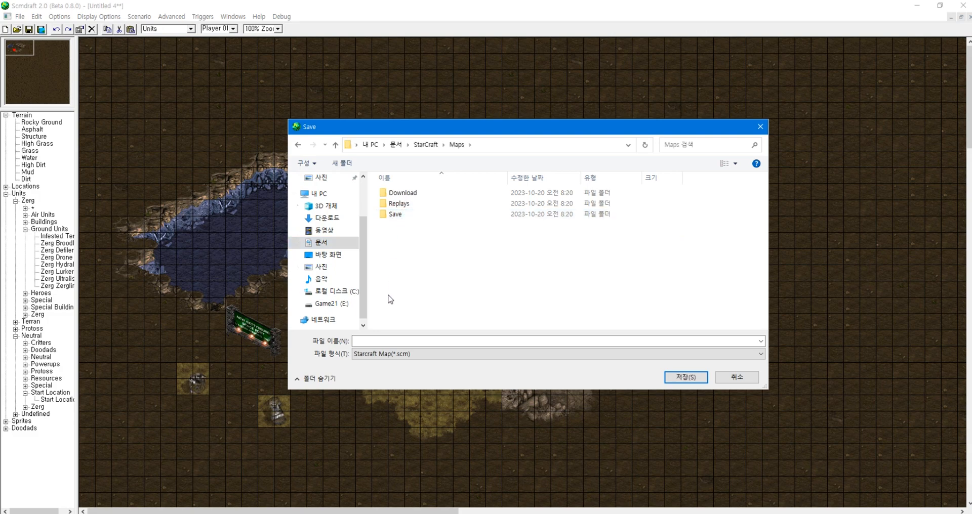
click(395, 340)
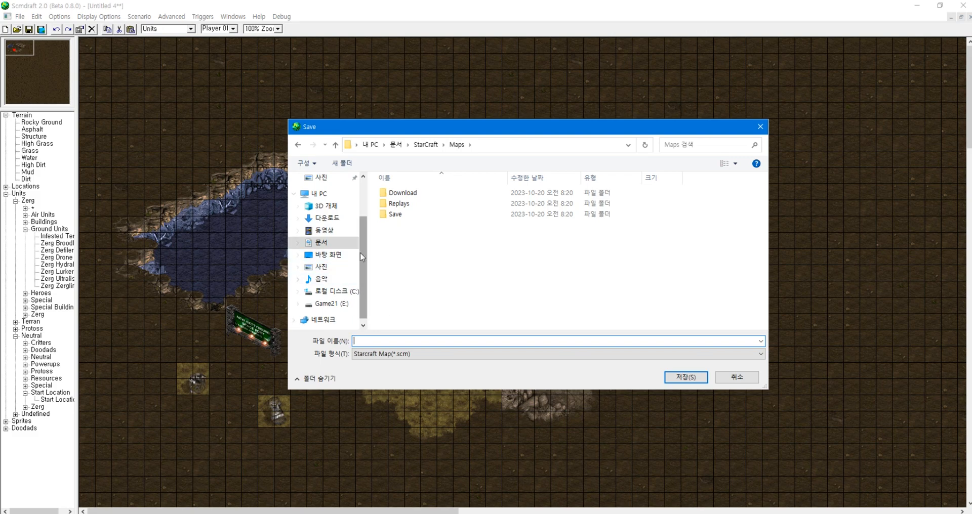
Step: Retrace the save path from Documents through the StarCraft folder into its Maps folder
click(319, 244)
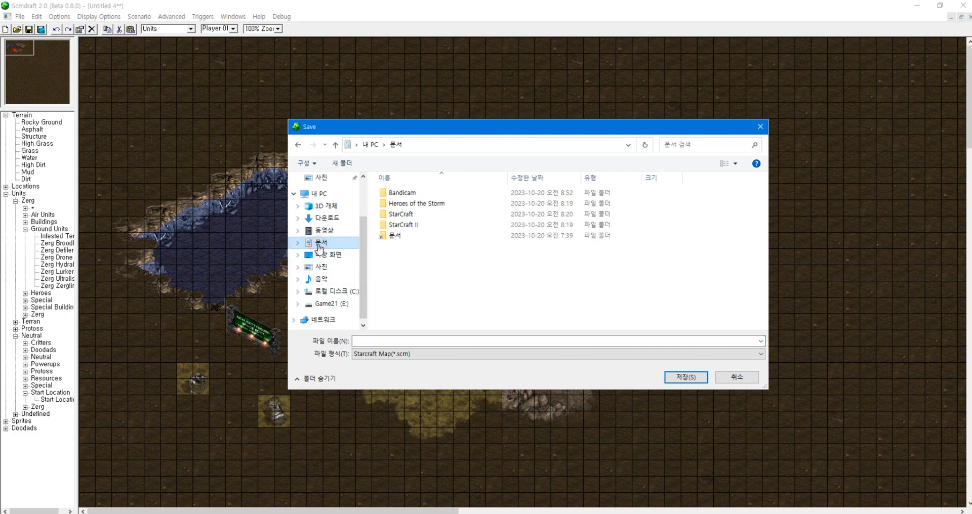
click(413, 219)
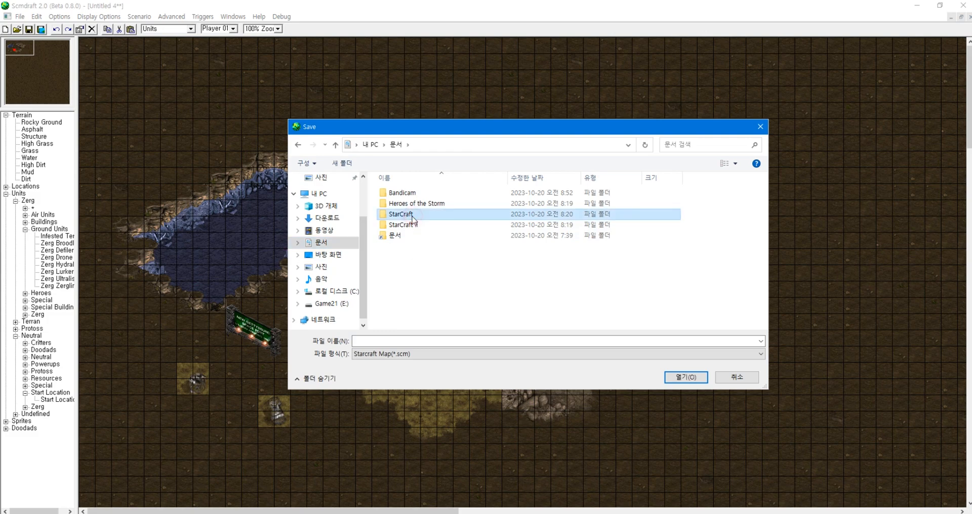
click(457, 287)
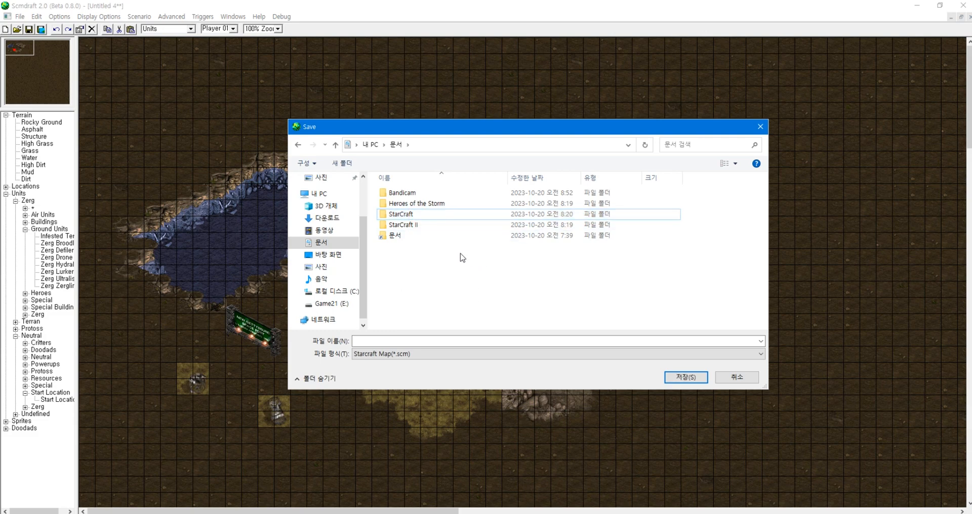
click(416, 215)
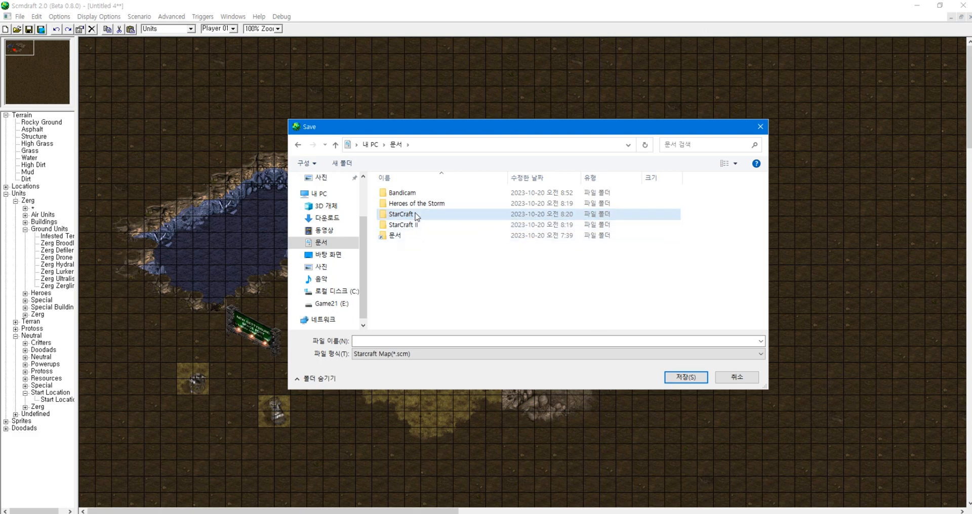
double_click(416, 215)
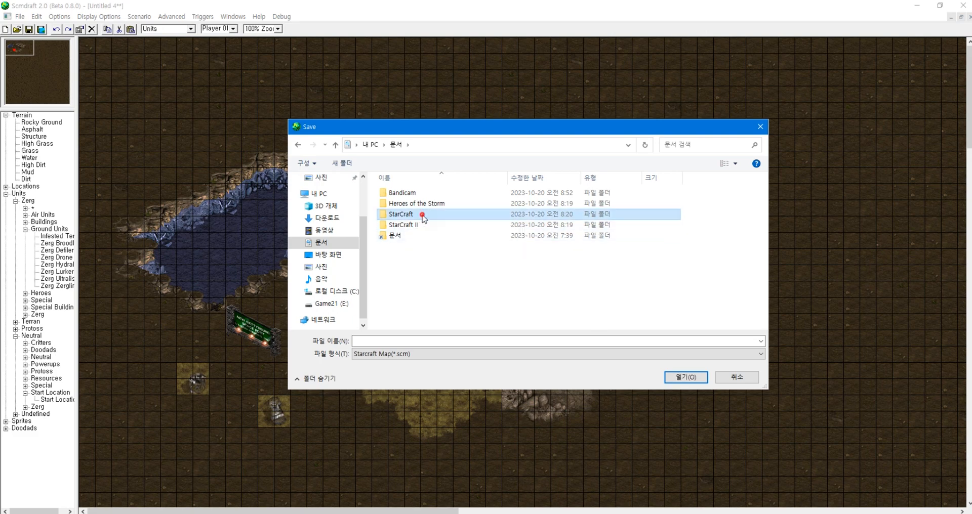
click(417, 216)
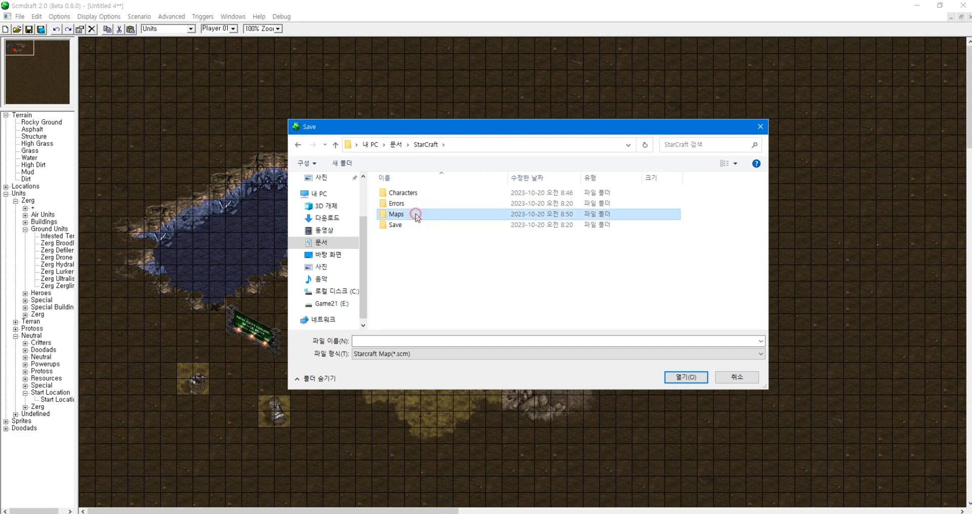
click(410, 254)
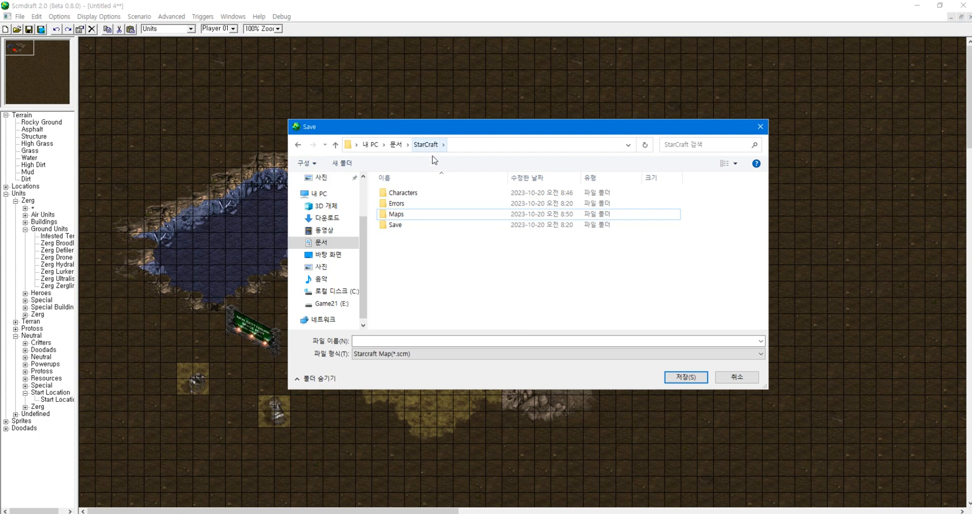
click(388, 242)
double_click(418, 220)
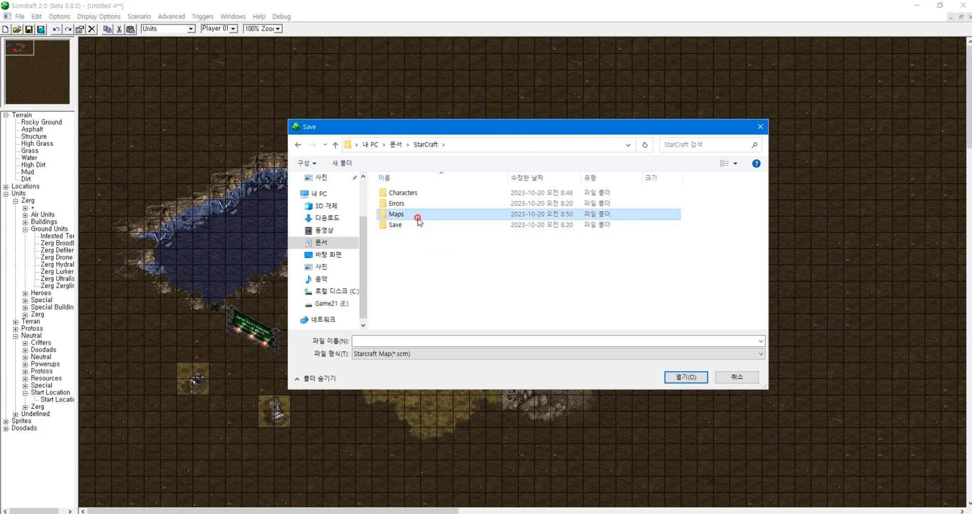
Step: Name the map file 1 and set its file type to Broodwar Map (*.scx)
click(397, 341)
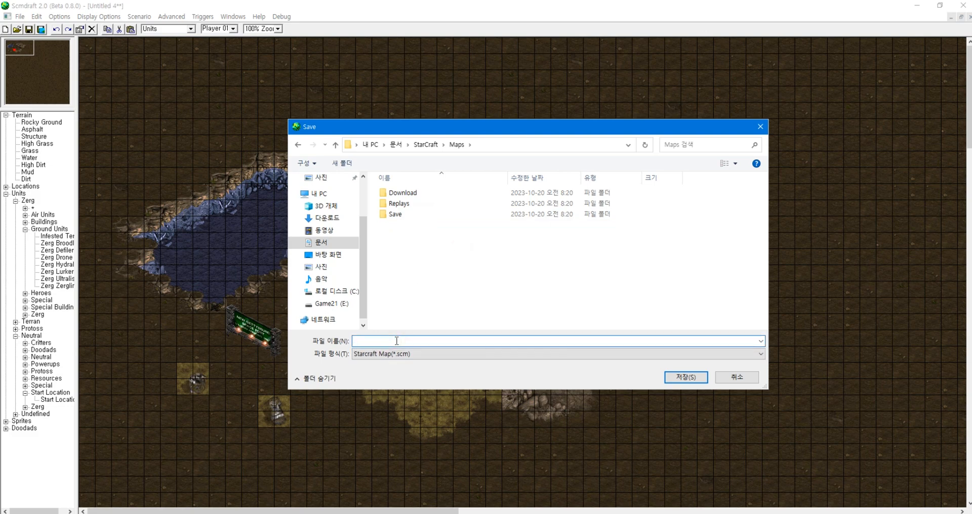
text(1)
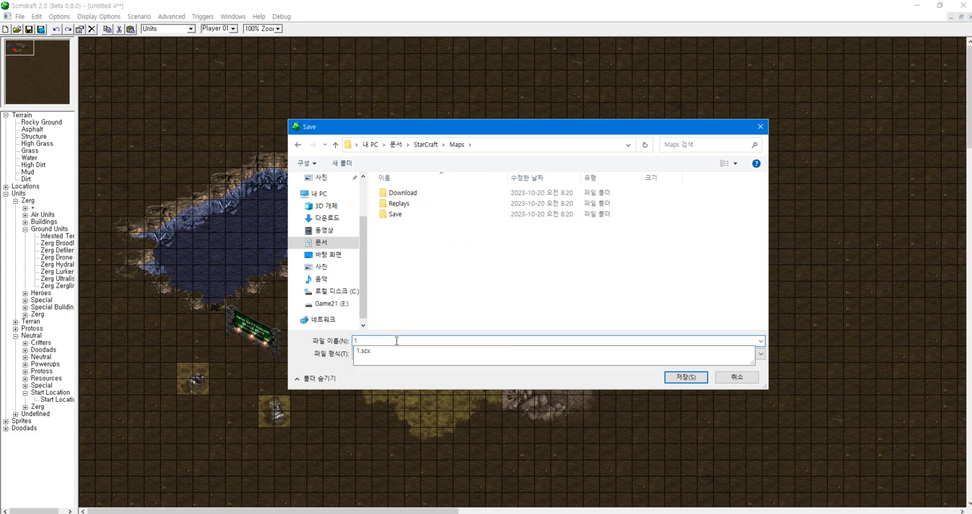
click(433, 321)
click(396, 354)
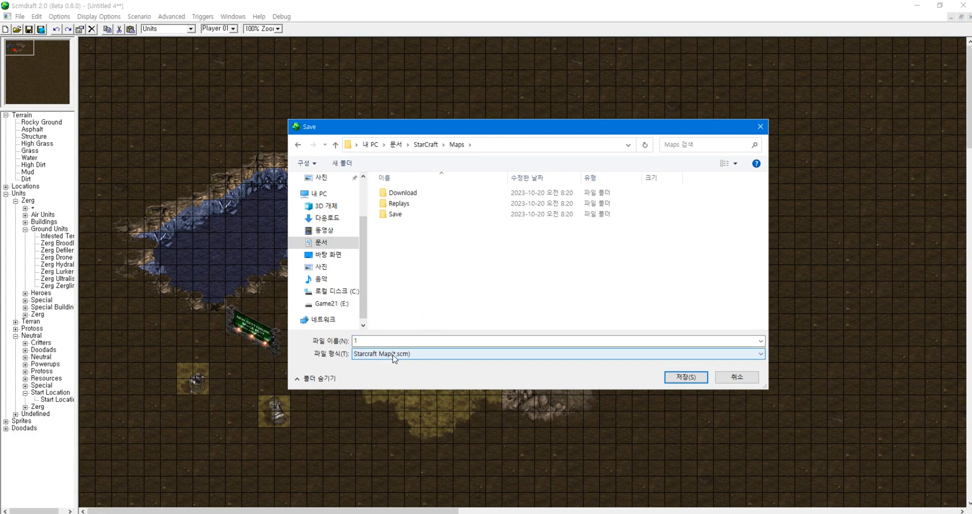
click(415, 358)
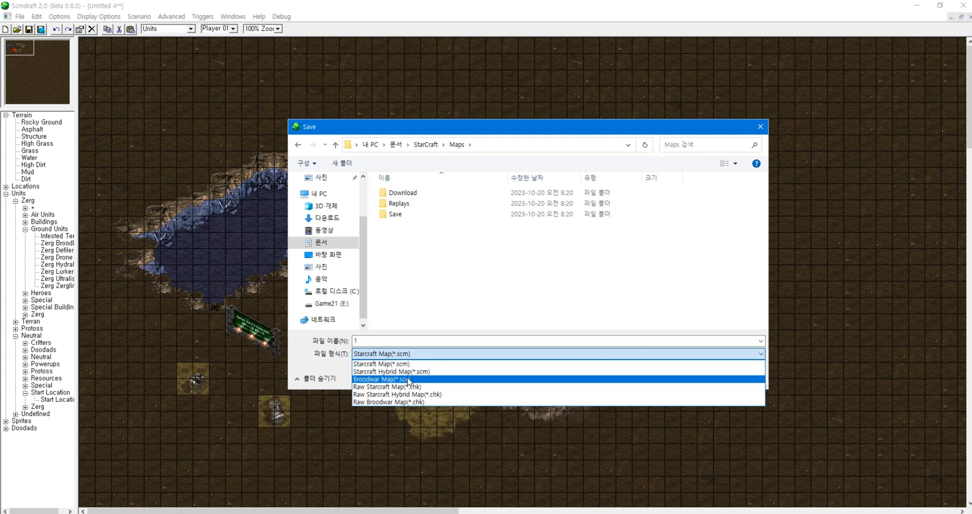
click(410, 379)
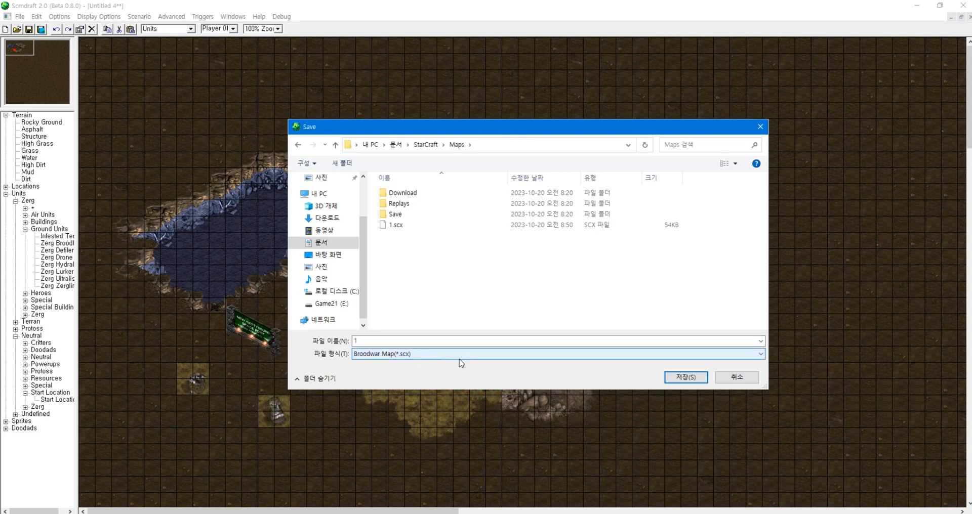
Step: Save the map to the Maps folder, replacing the existing 1.scx file
click(684, 378)
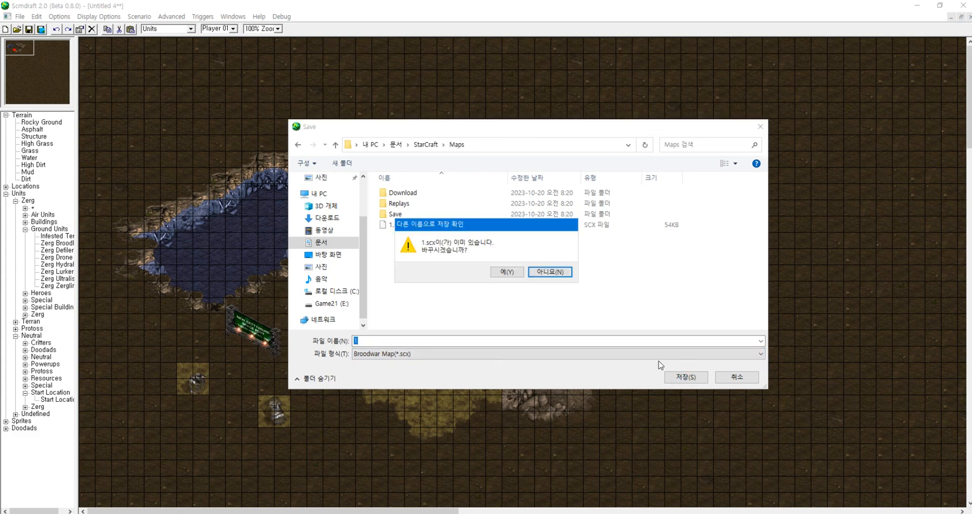
drag(452, 225, 527, 261)
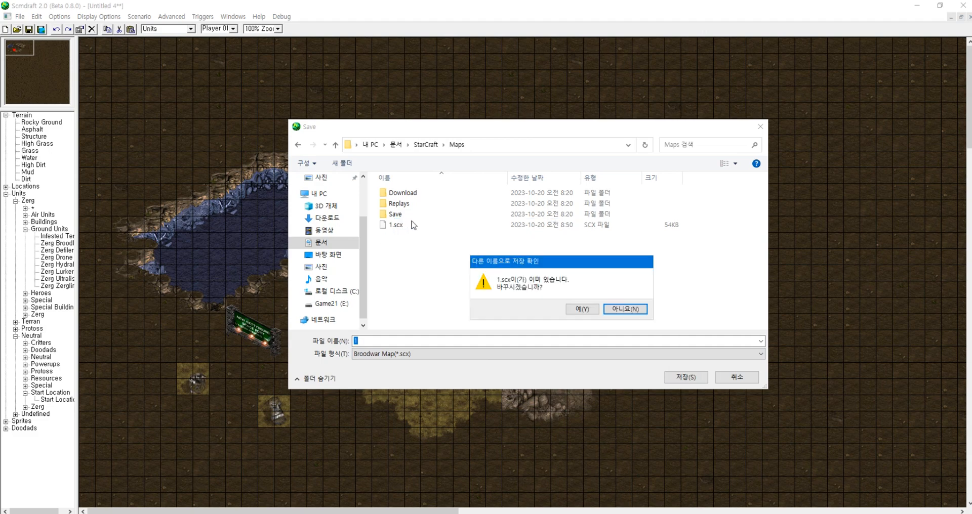
click(582, 309)
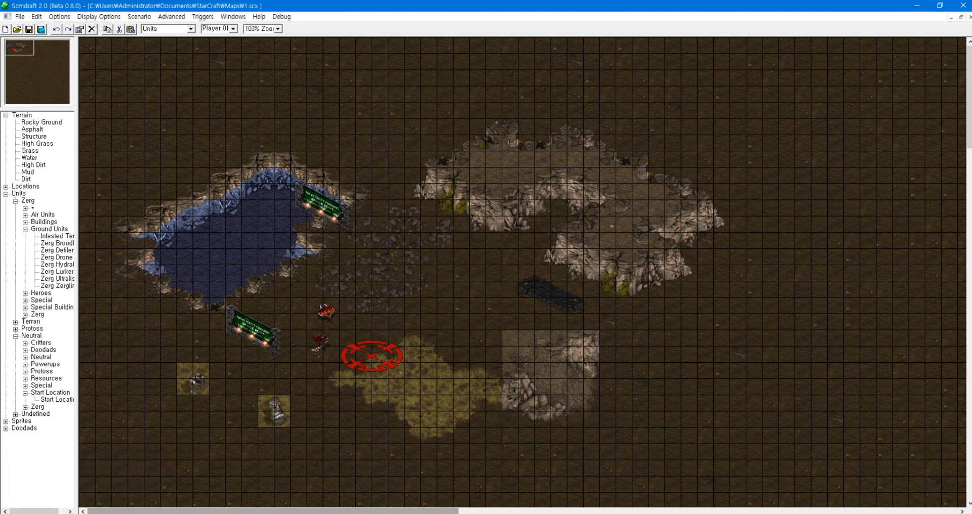
Step: Switch to Brood War, back out to the connection selection, and connect through Local Area Network
click(260, 489)
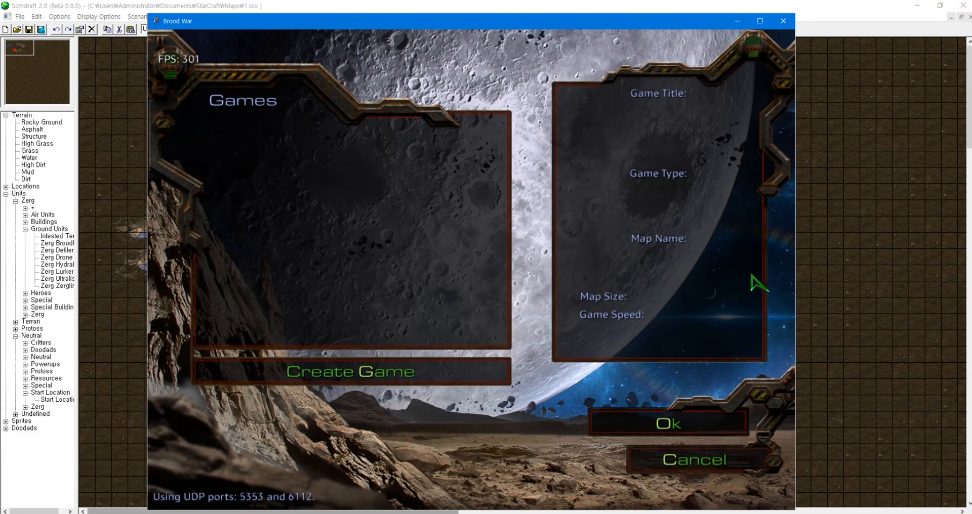
click(680, 463)
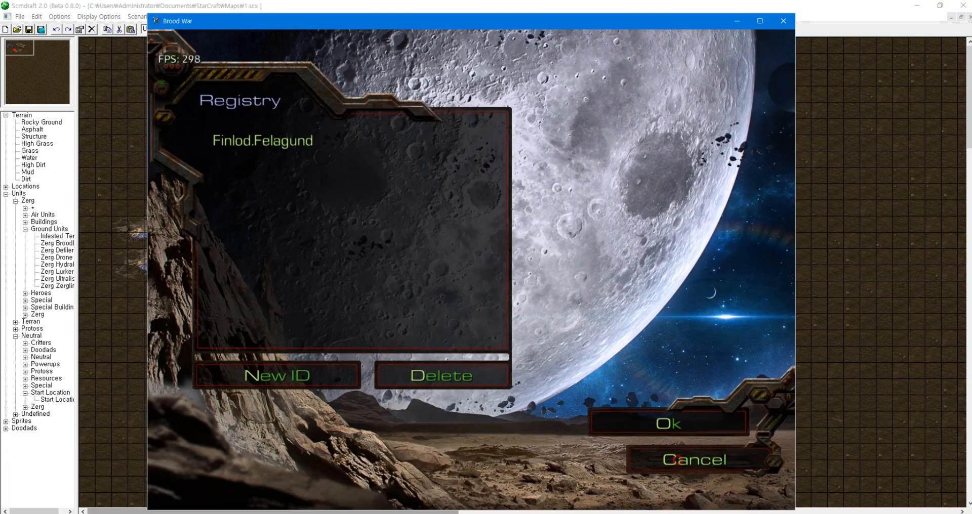
click(676, 460)
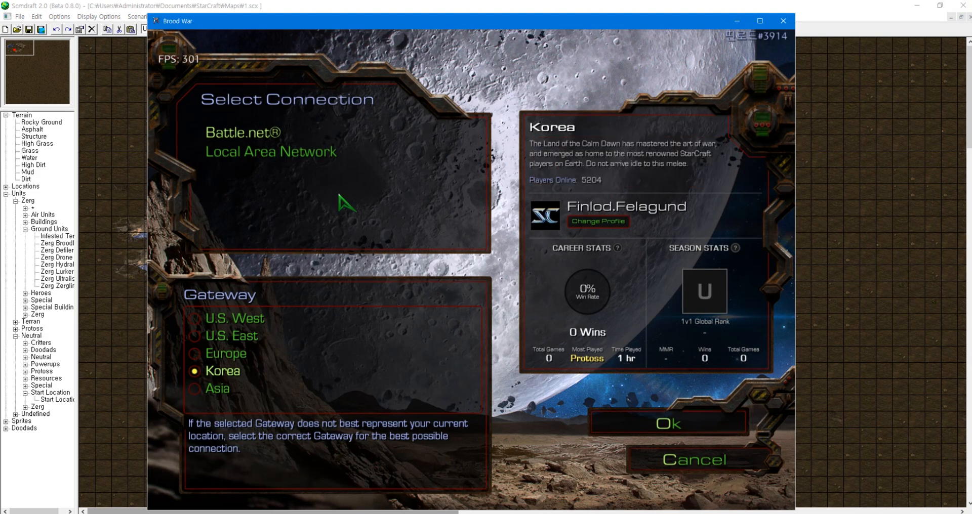
click(263, 156)
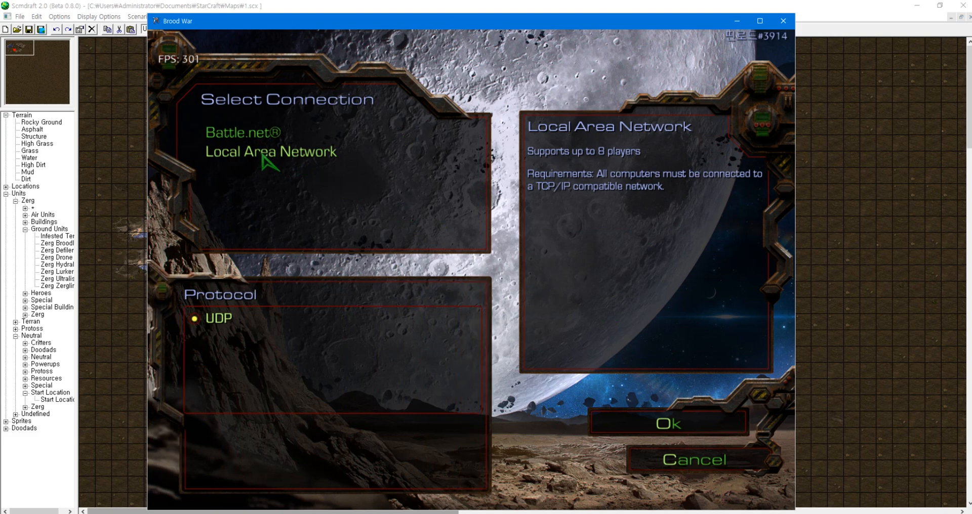
double_click(262, 154)
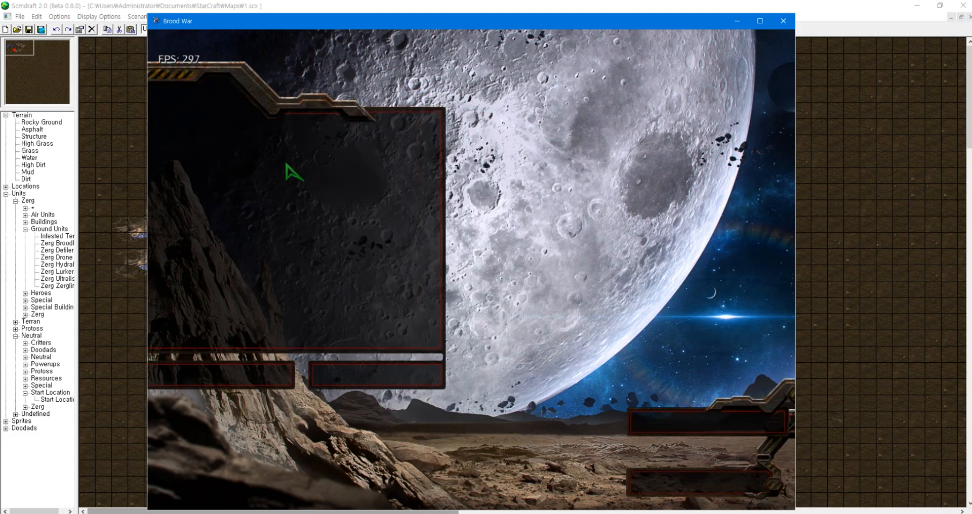
Step: Delete the existing character, create a new one named agasdfasd, and enter the game list with it
click(426, 376)
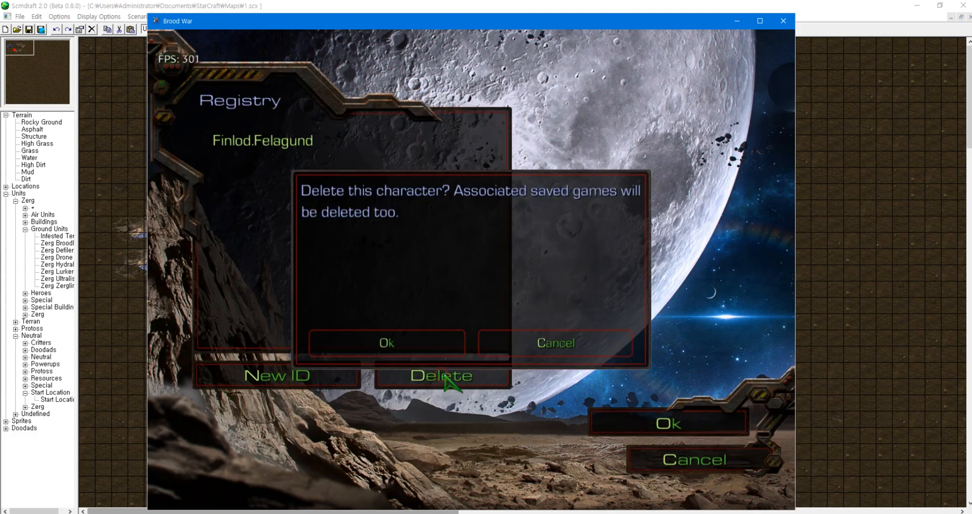
click(415, 342)
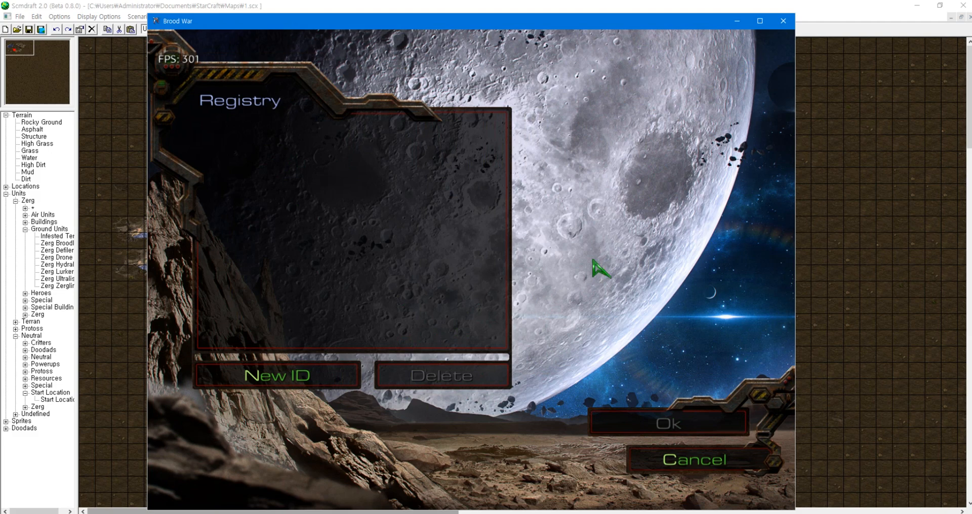
click(276, 381)
text(a)
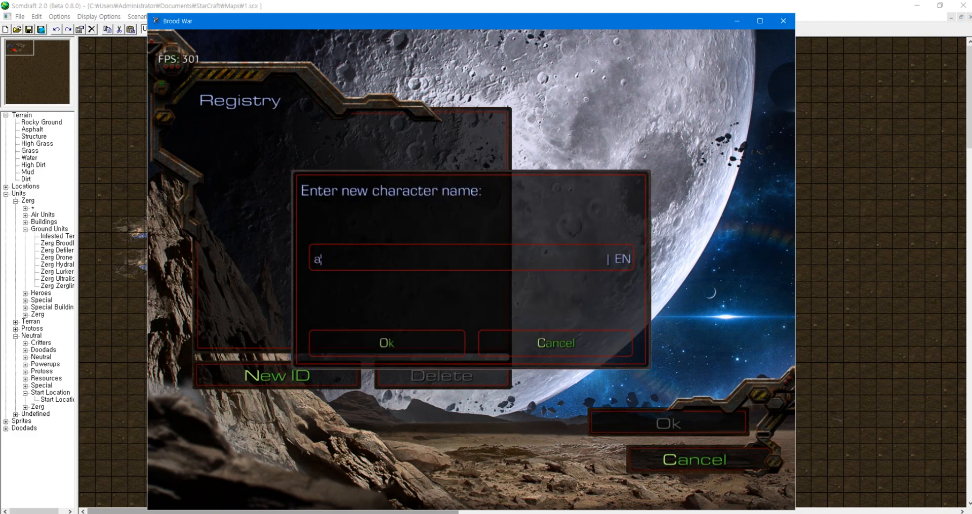
text(sdgasdfasd)
click(363, 339)
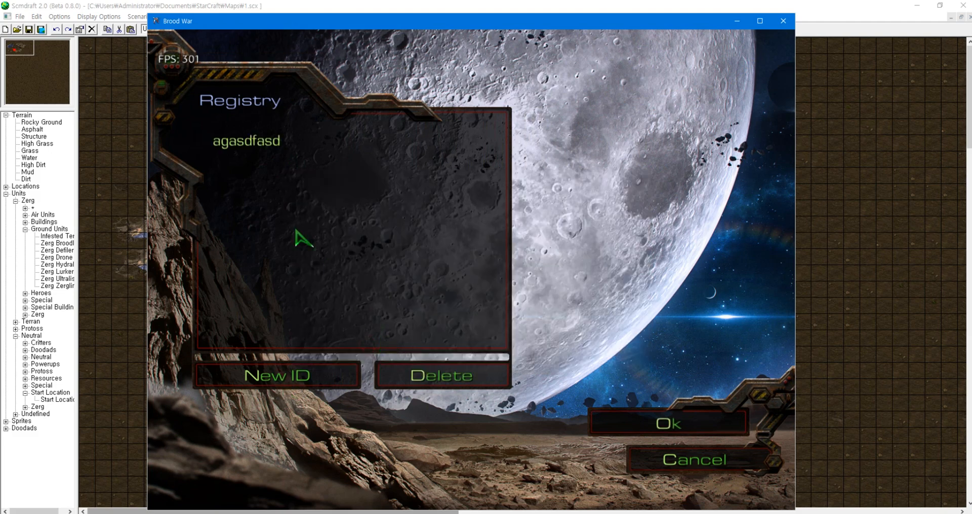
click(667, 424)
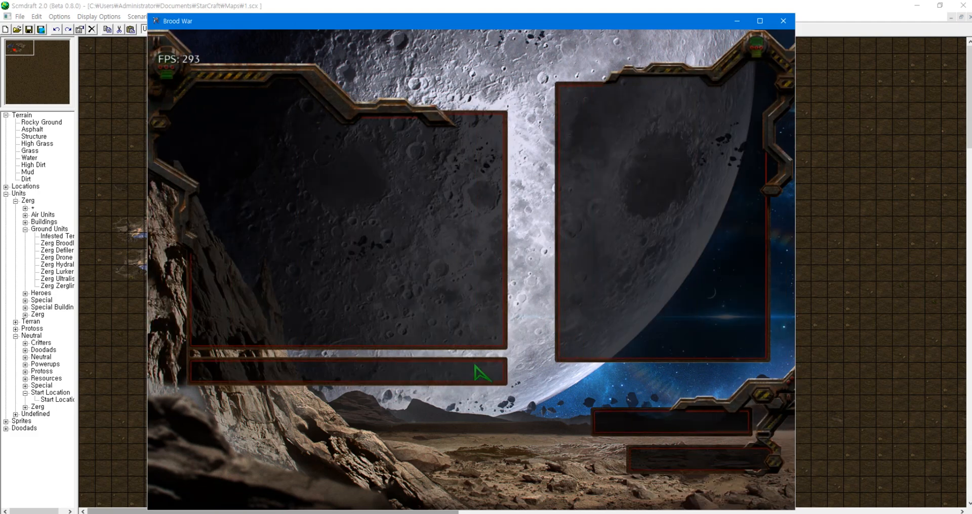
Step: Create a game from 1.scx in the Maps folder with the Use Map Settings game type
click(351, 380)
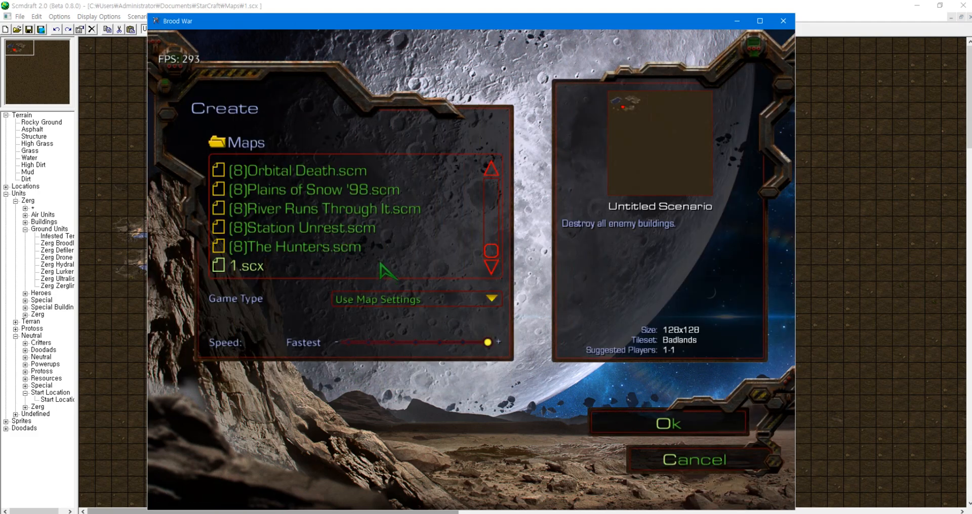
scroll(345, 259, up, 2)
scroll(461, 230, up, 10)
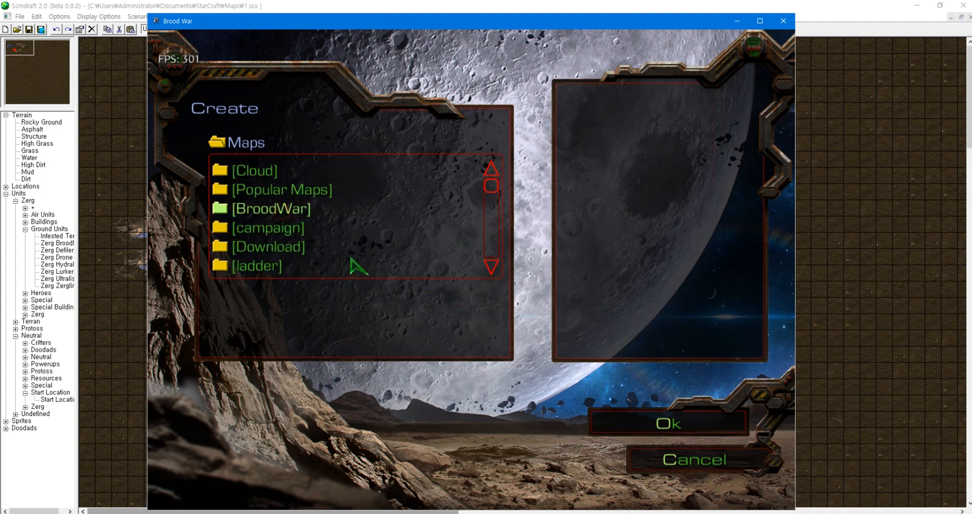
drag(494, 196, 495, 258)
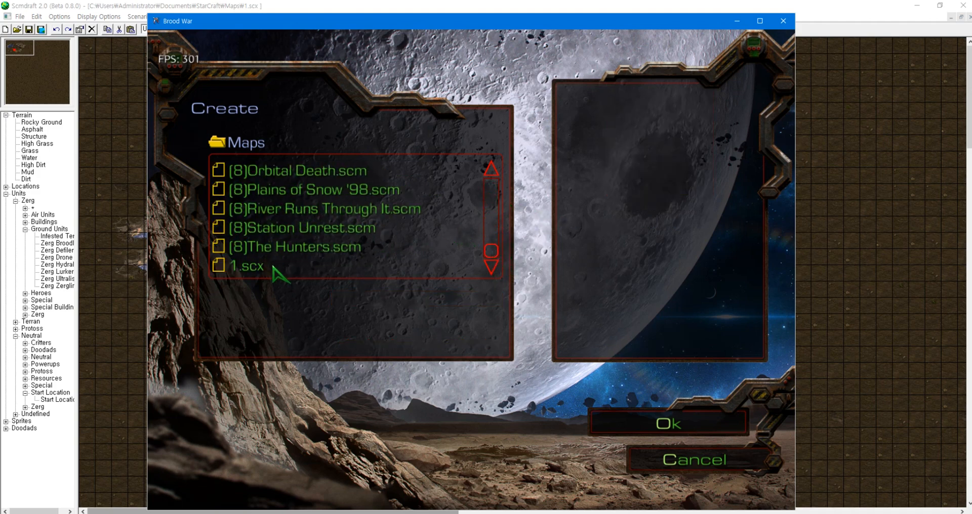
click(253, 269)
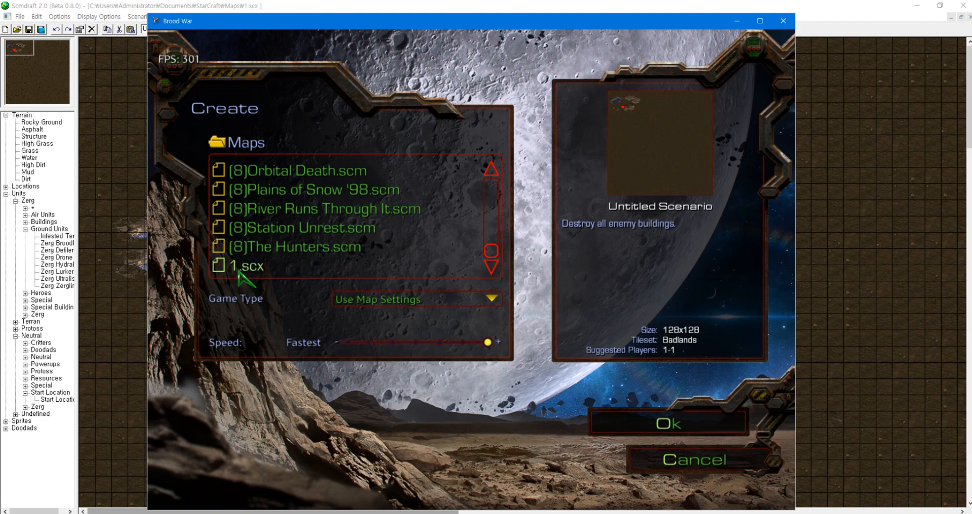
double_click(244, 268)
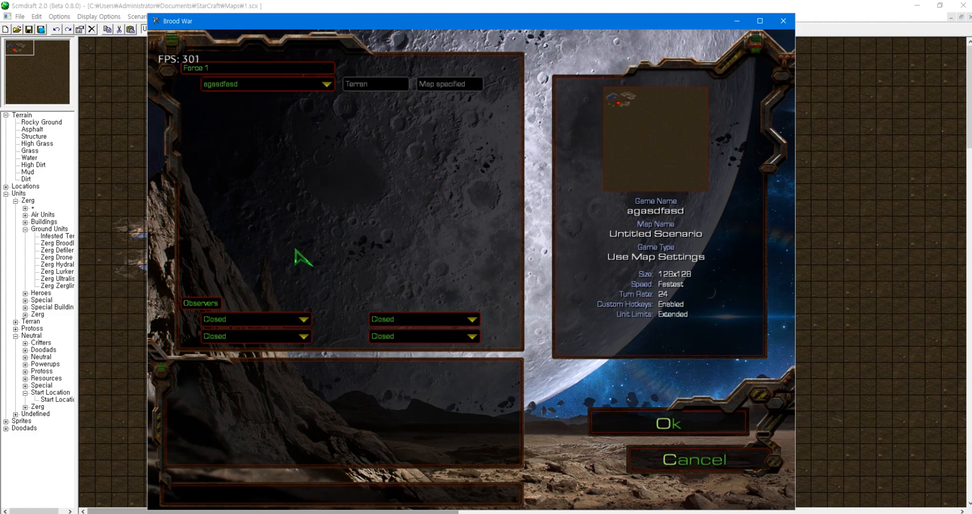
Step: Try to start the game without an opponent, leave the lobby, and switch back to ScmDraft
click(664, 423)
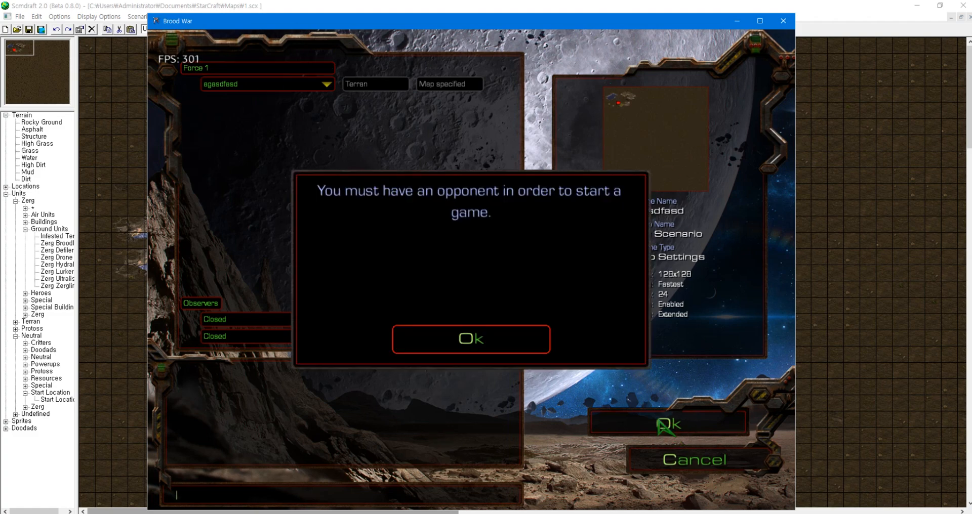
click(473, 340)
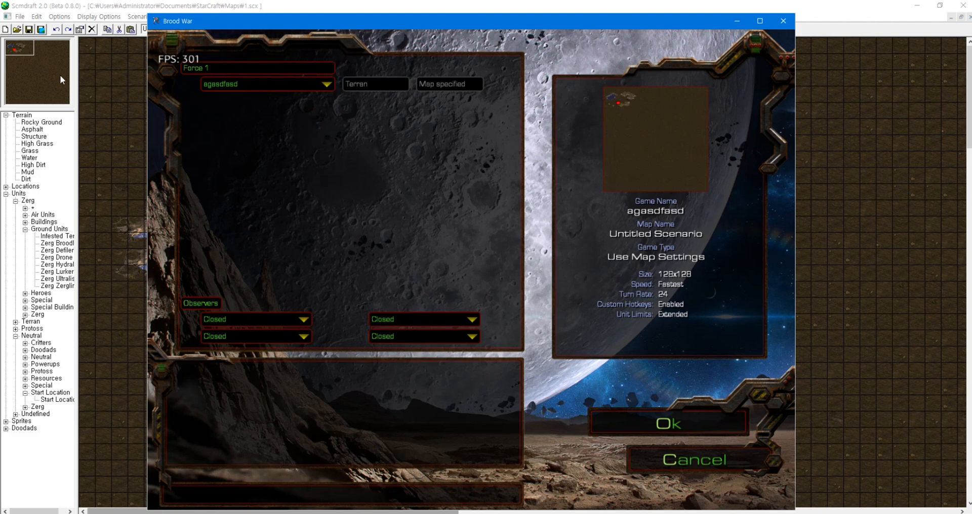
click(714, 462)
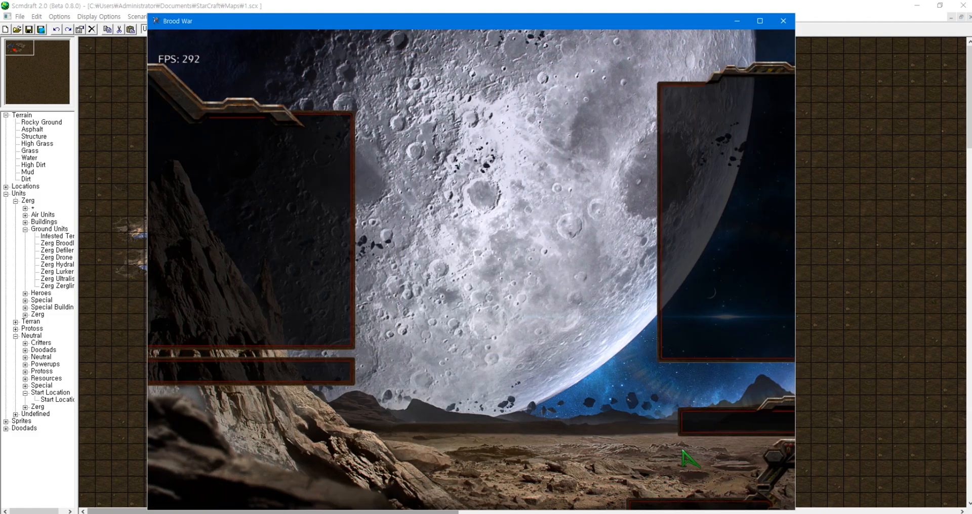
click(839, 14)
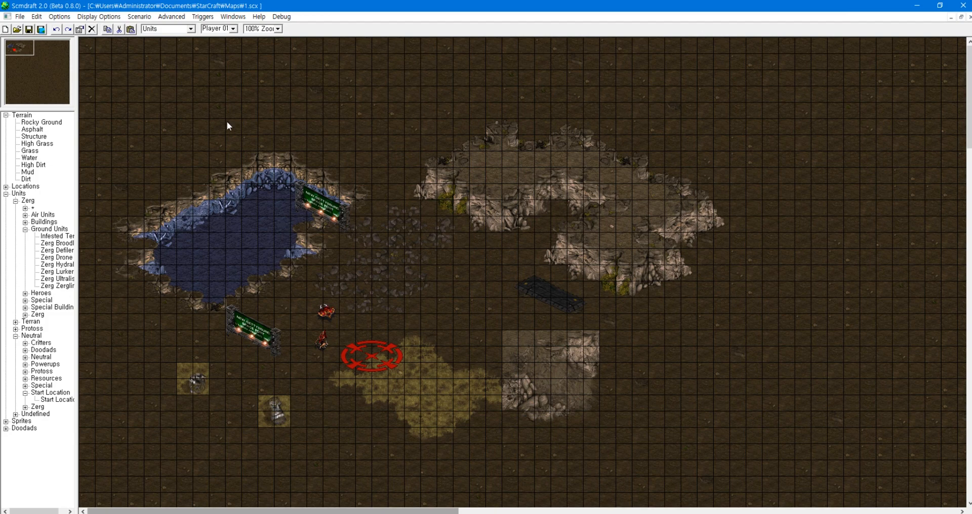
Step: Set the active player to Player 02 for unit placement
click(233, 28)
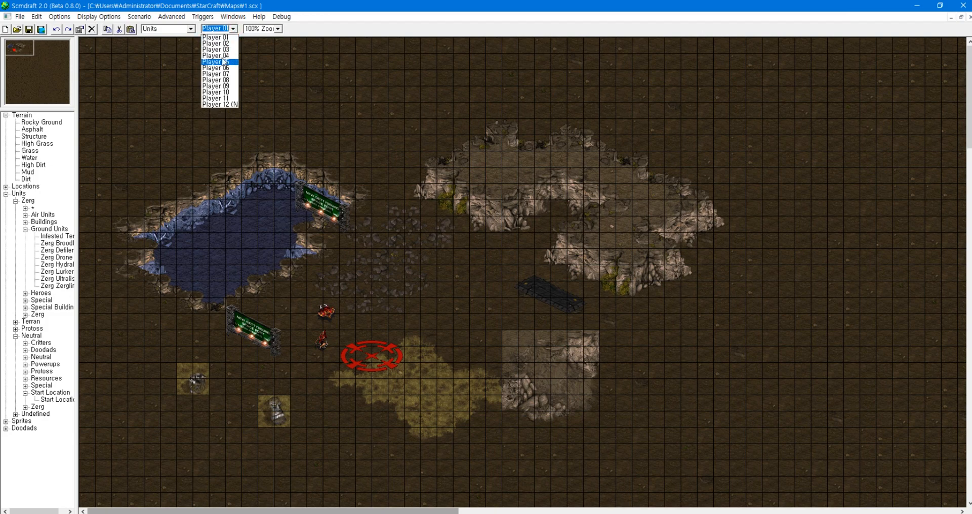
click(227, 28)
drag(426, 287, 282, 385)
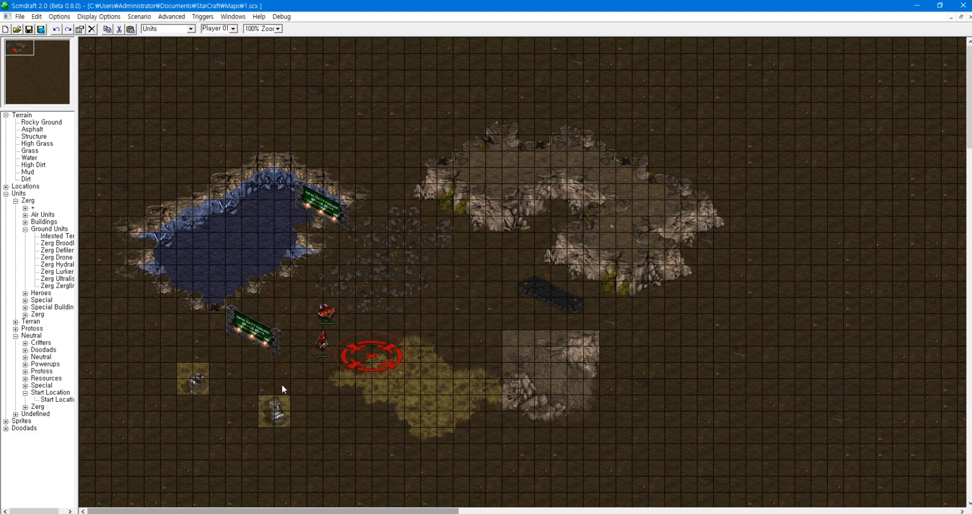
click(226, 29)
click(230, 41)
click(226, 29)
click(228, 47)
Step: Place a Zerg Drone and a Zerg Hydralisk for Player 02 on the dirt east of the square rocky patch
click(57, 243)
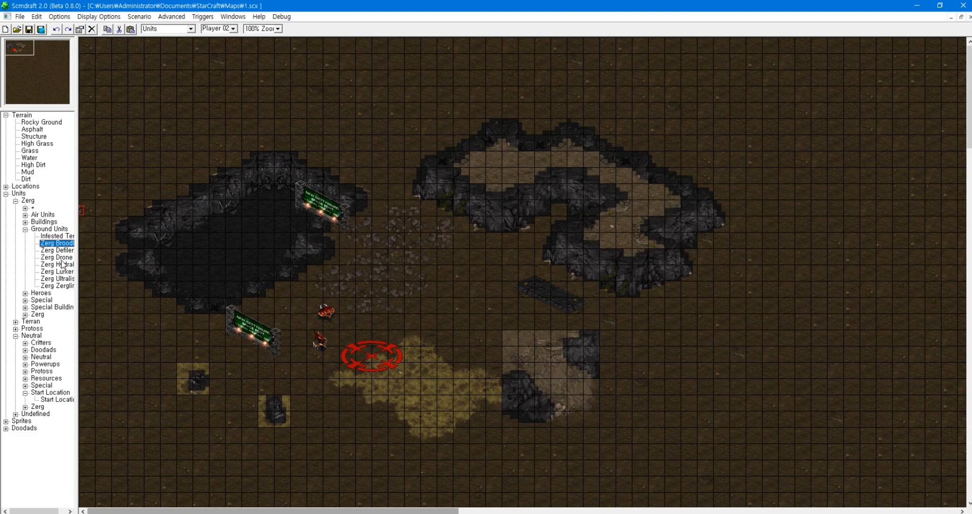
click(57, 258)
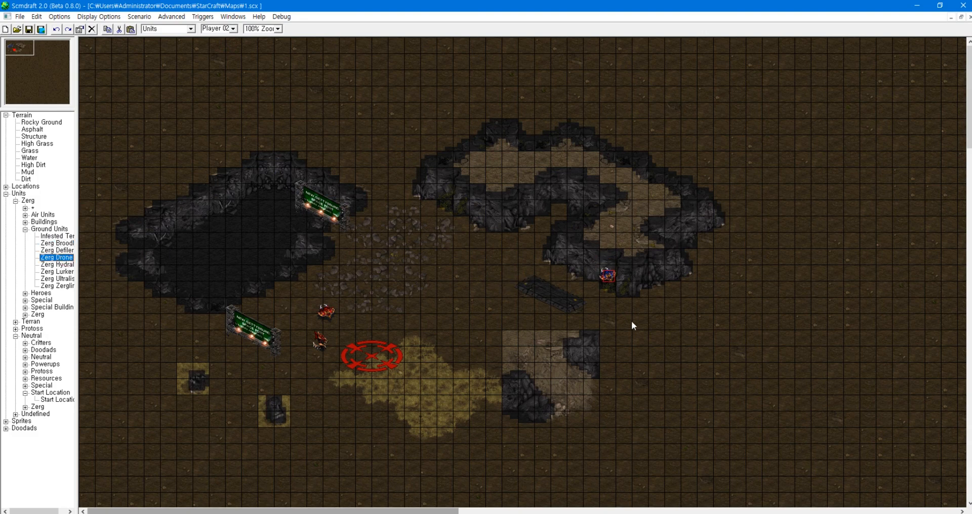
click(651, 353)
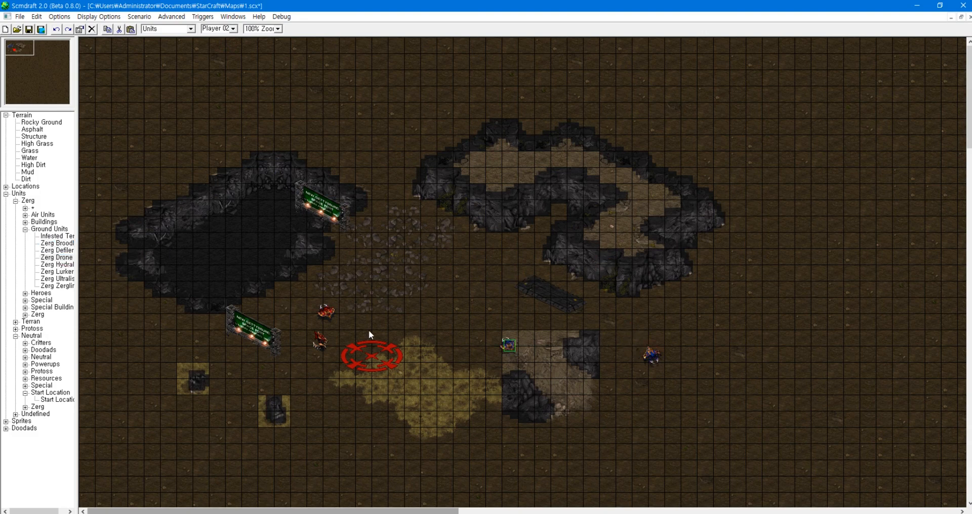
click(56, 265)
click(684, 335)
right_click(685, 335)
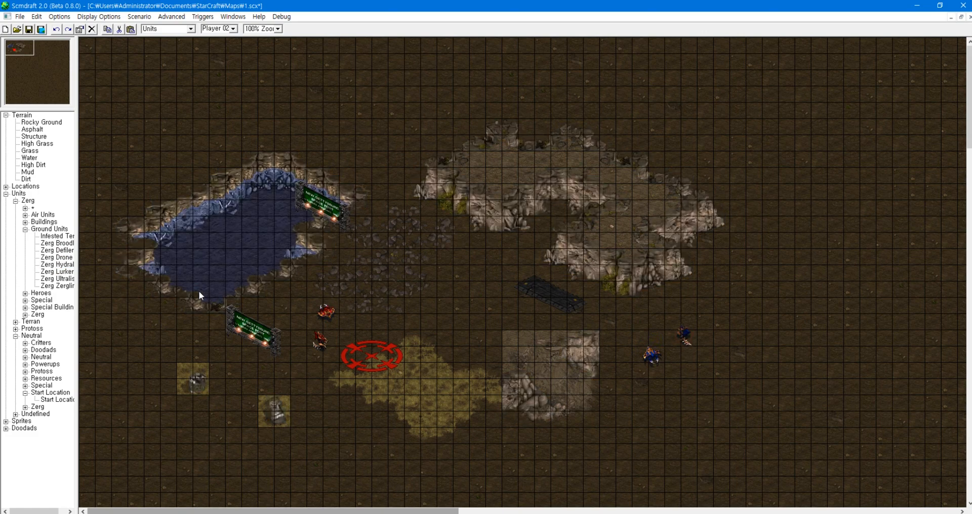
Step: Place Player 02's start location beside the blue Zerg units
click(51, 400)
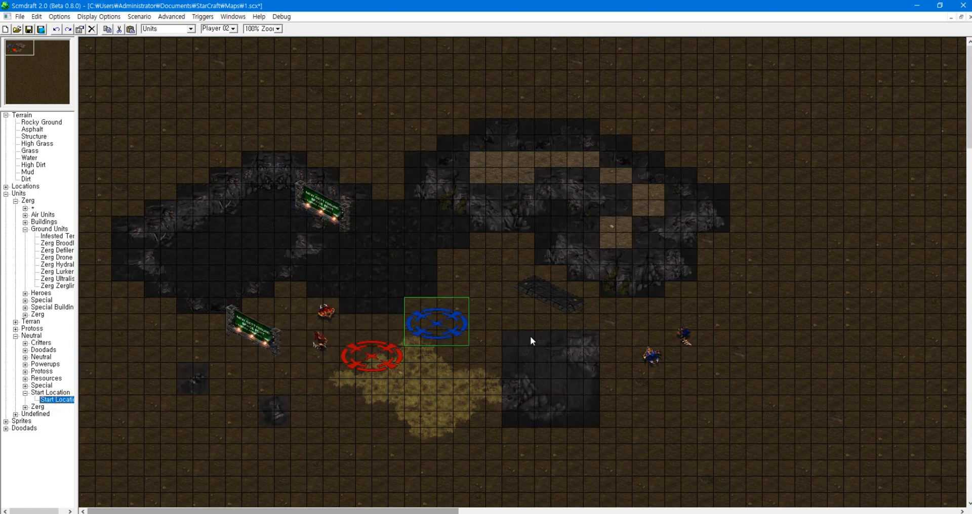
click(681, 369)
right_click(779, 339)
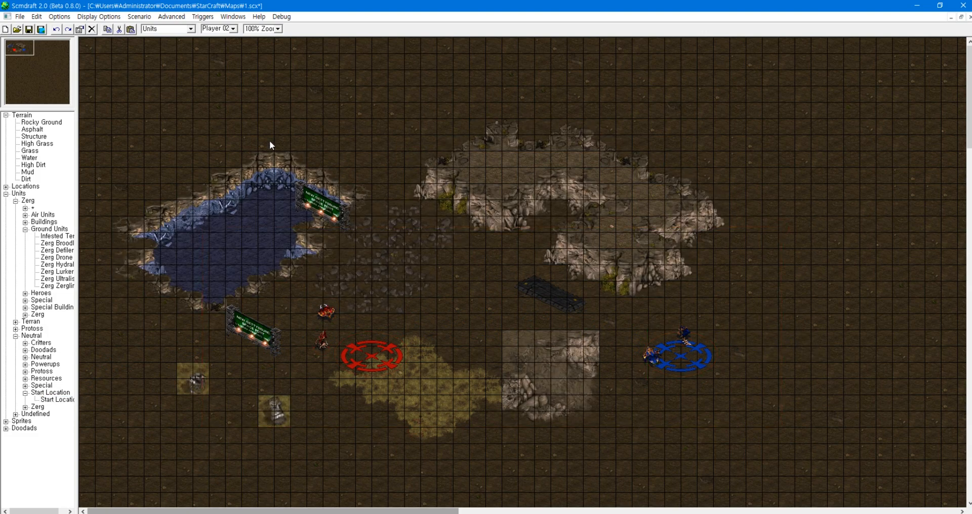
drag(578, 260, 737, 408)
drag(788, 419, 603, 283)
Step: Open the scenario's Forces settings and reposition the Map Settings window over the map
click(140, 17)
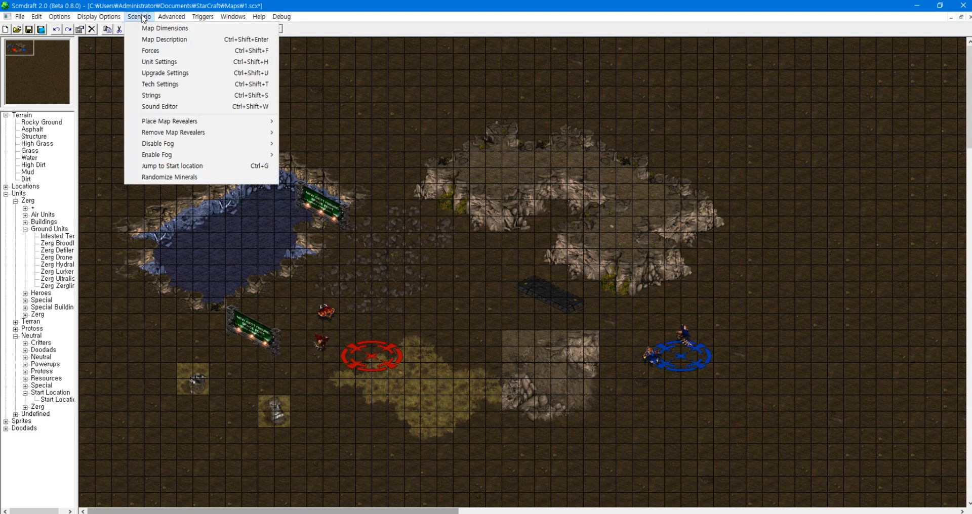
click(141, 17)
click(140, 17)
click(157, 52)
drag(200, 58, 385, 62)
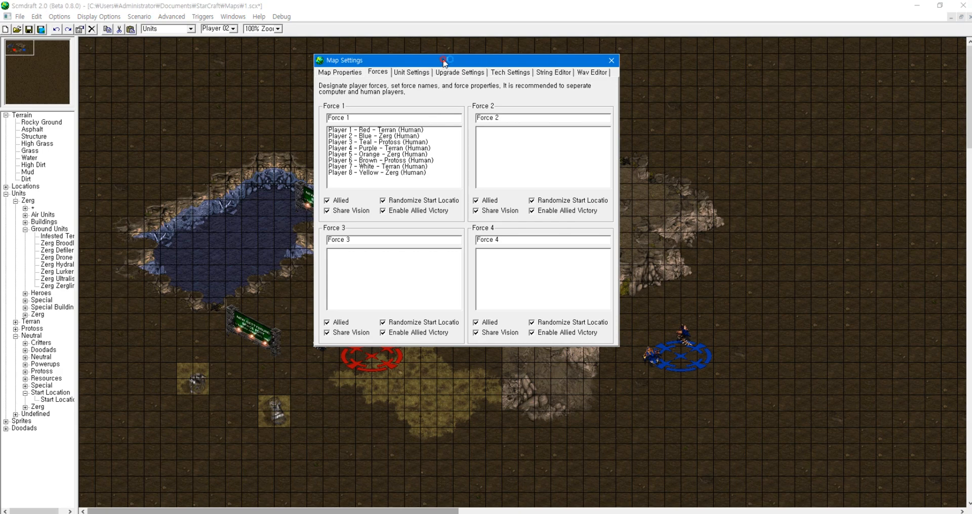
drag(444, 61, 514, 43)
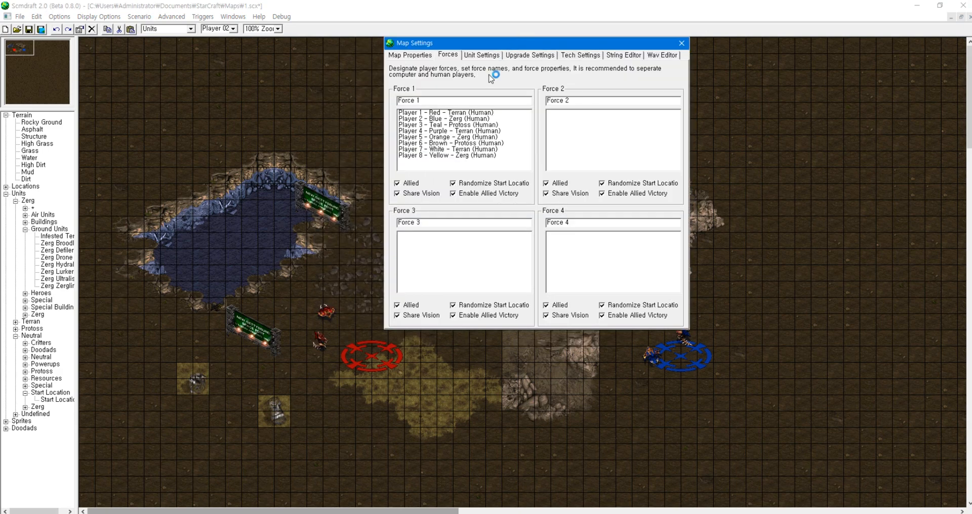
Step: Move Player 2 (Blue, Zerg) from Force 1 to Force 2
click(462, 119)
click(452, 125)
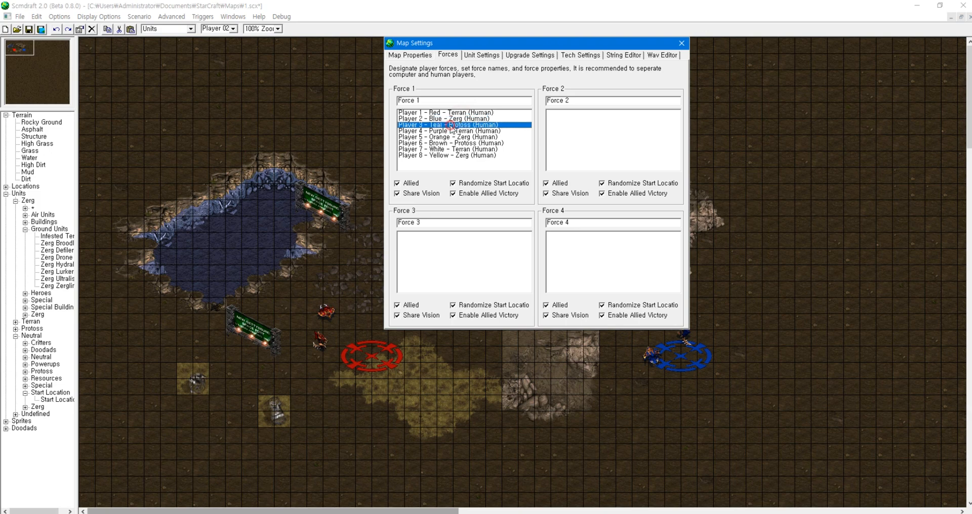
click(435, 155)
click(431, 113)
click(429, 155)
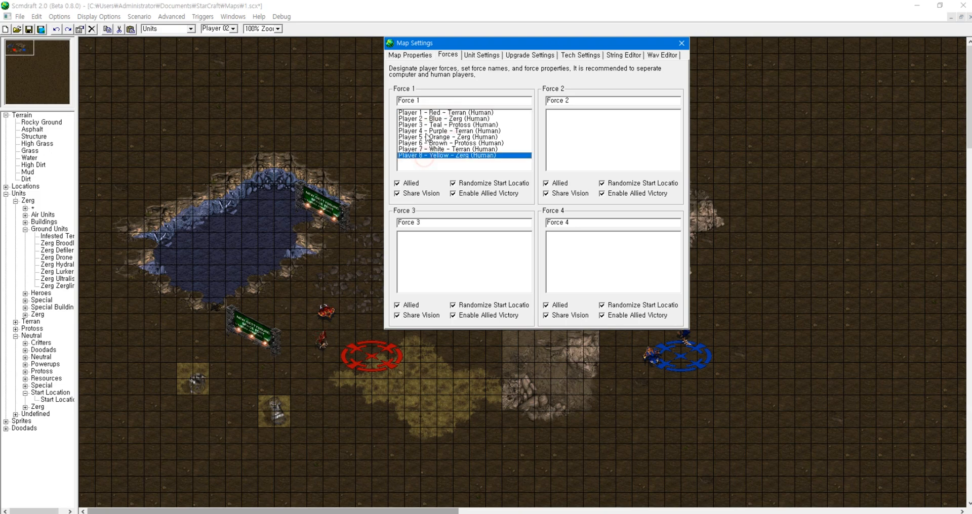
click(427, 120)
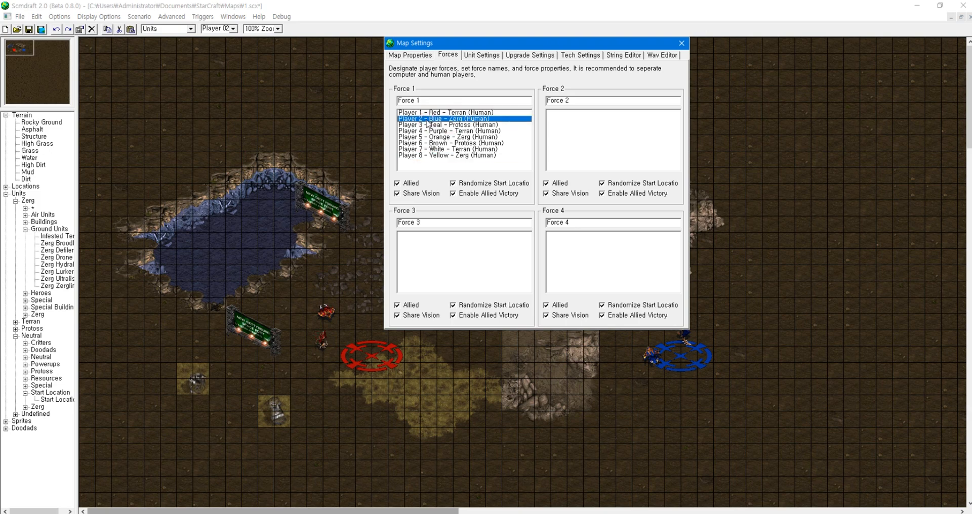
drag(522, 122, 606, 123)
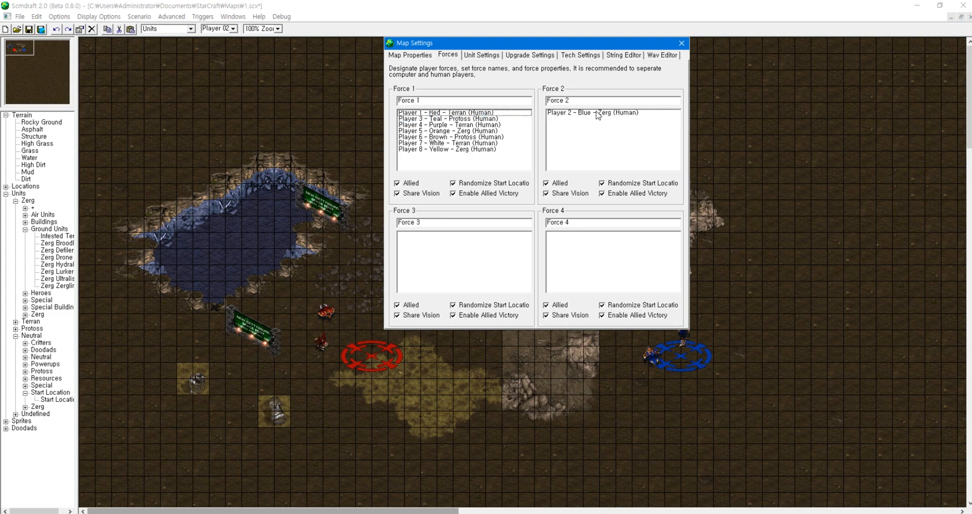
Step: Rename Force 1 as 팀이름1 and Force 2 as 팀이름2
double_click(479, 101)
key(BackSpace)
text(팀이름1)
double_click(603, 99)
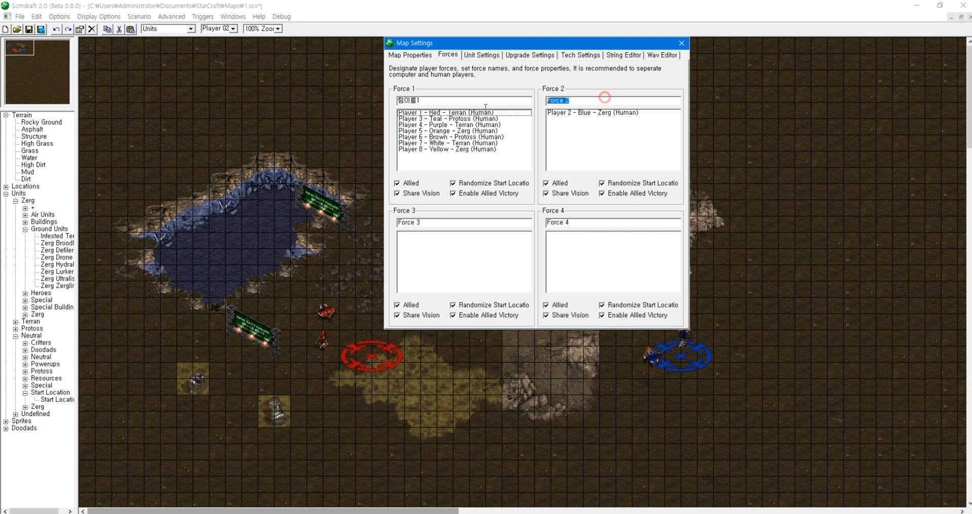
text(팀이름2)
click(572, 113)
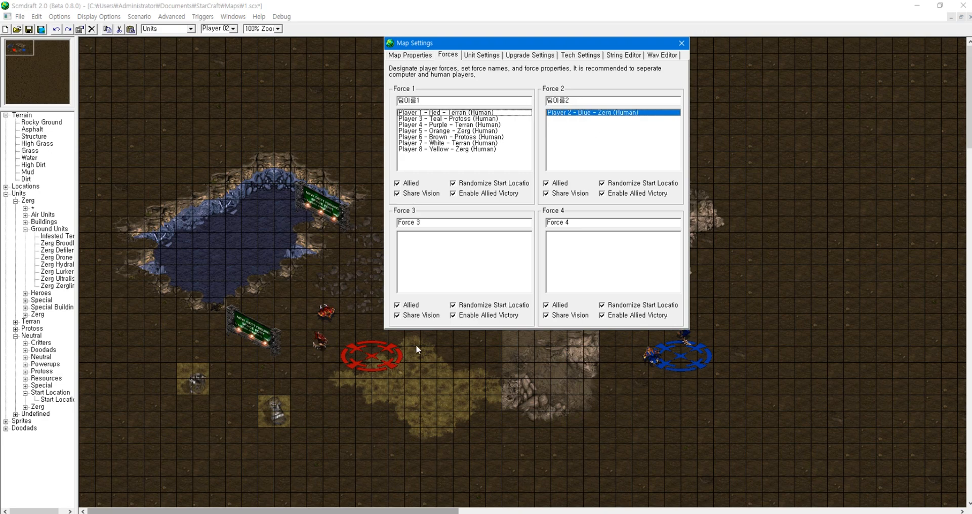
Step: Set Player 2's owner to Computer, check it in the Forces settings, and save the map
click(418, 56)
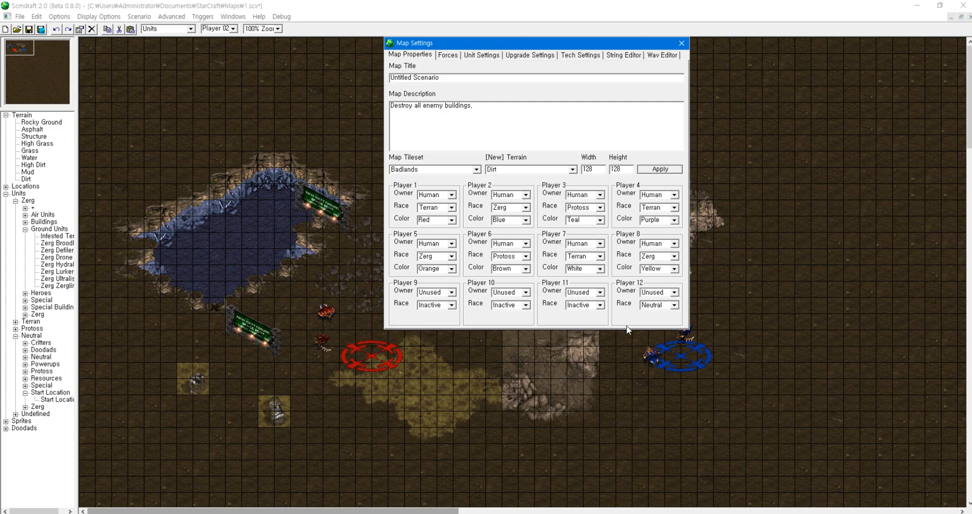
click(527, 195)
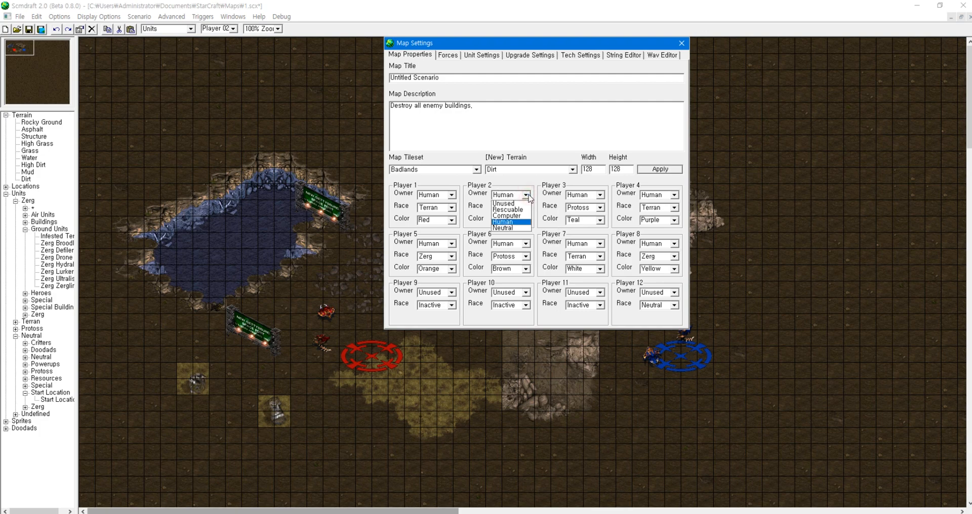
click(513, 215)
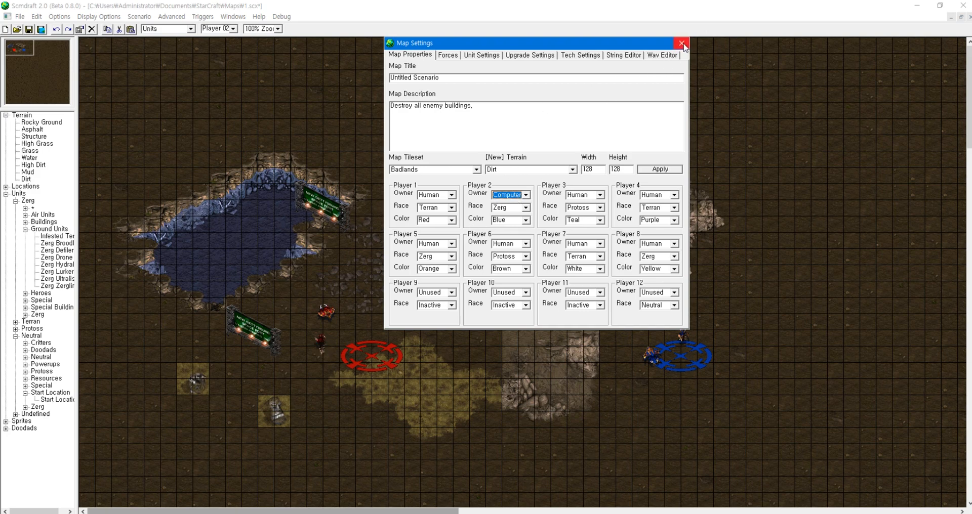
click(447, 55)
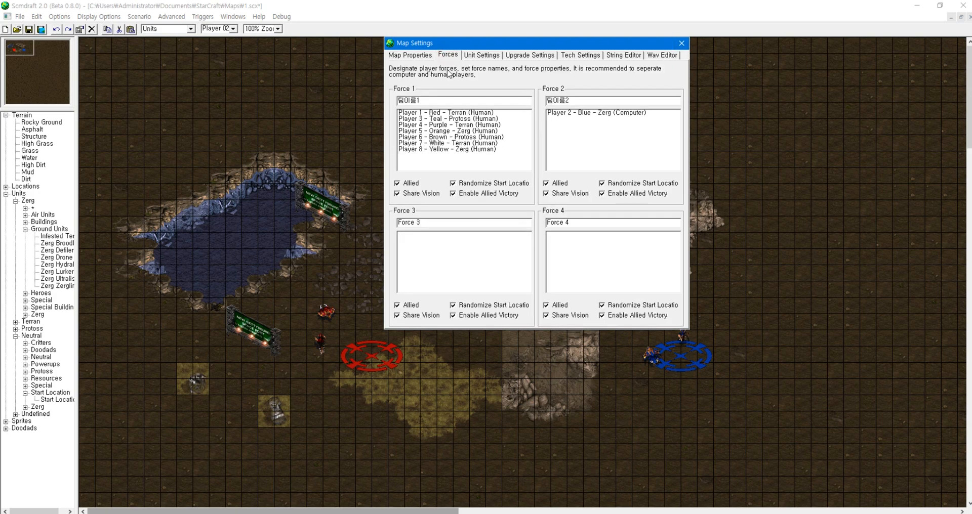
click(679, 45)
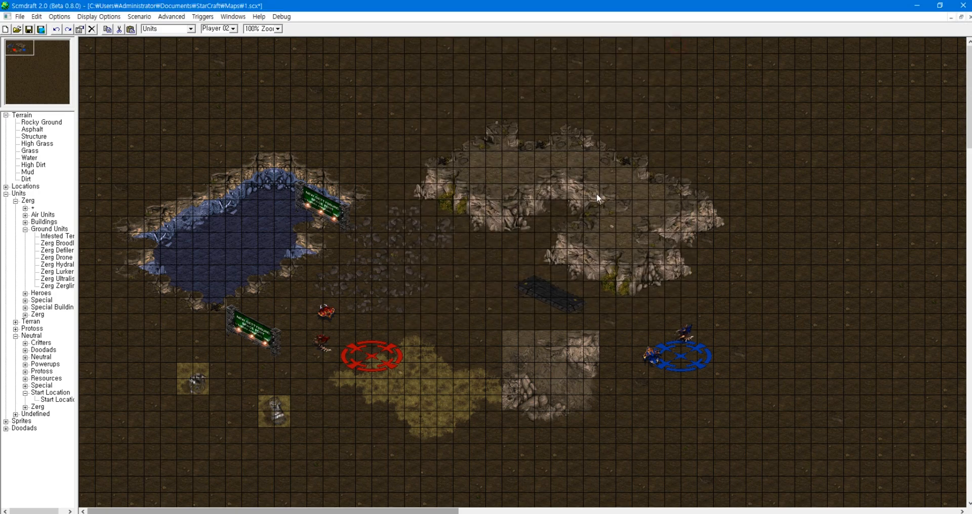
click(30, 29)
Step: Switch to Brood War, preview the updated 1.scx map, and create a Use Map Settings game from it
click(262, 513)
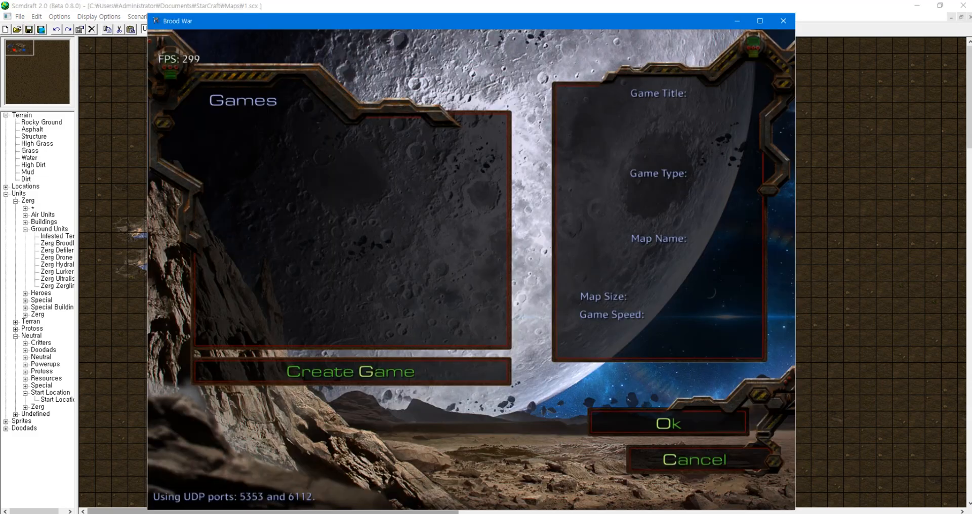
click(381, 377)
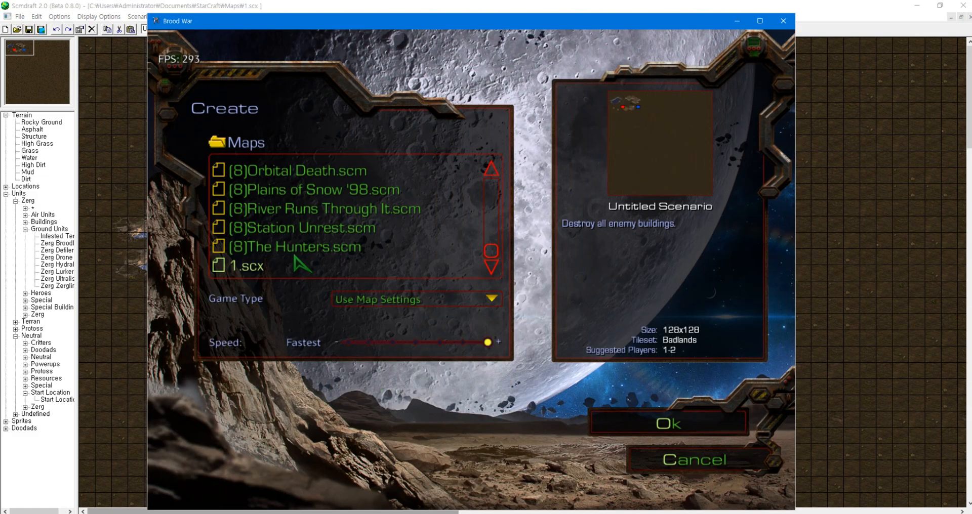
click(663, 151)
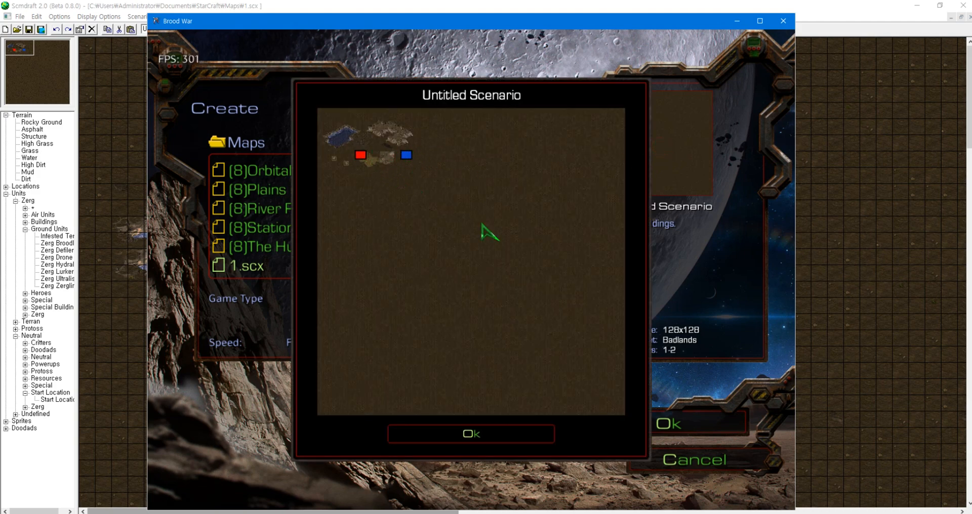
click(477, 441)
click(667, 424)
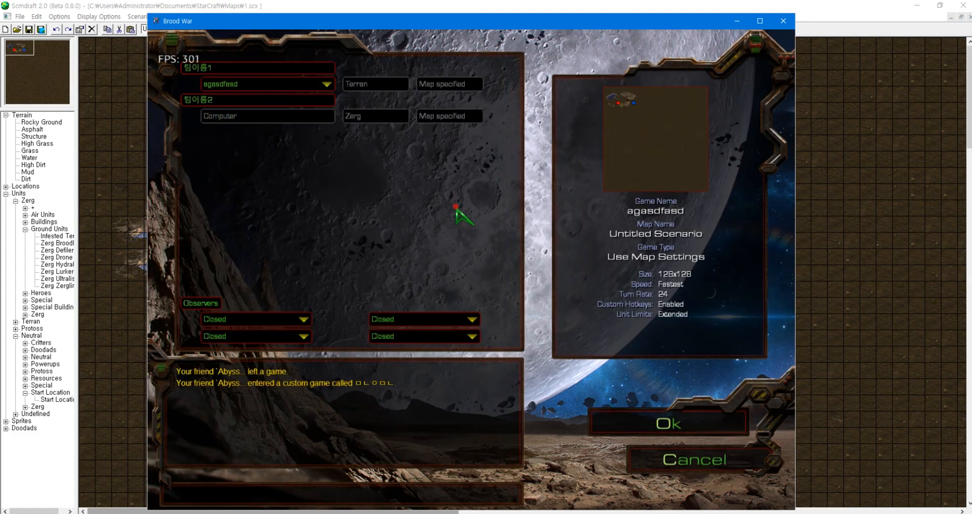
Step: Start the game, continue playing past the draw result, and send the Zerg Drone east
click(666, 425)
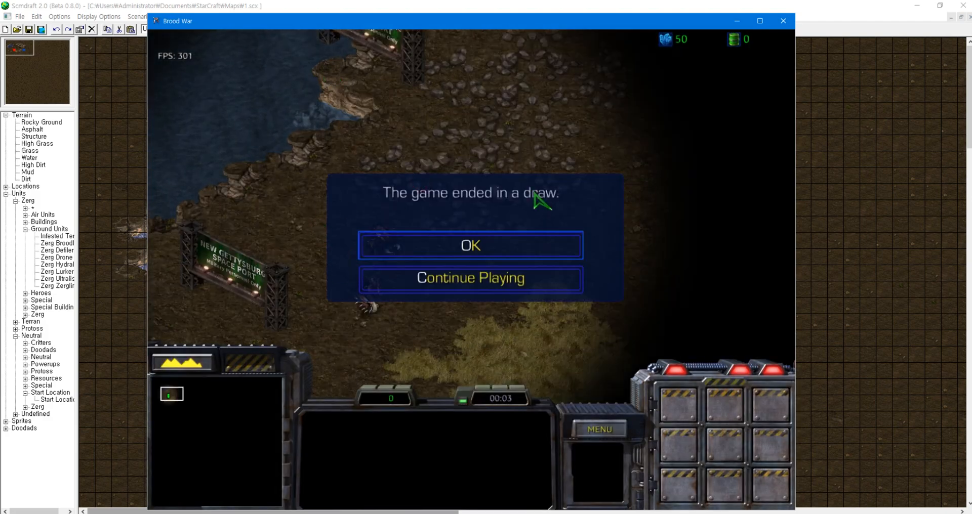
click(487, 284)
click(380, 231)
right_click(529, 242)
right_click(654, 249)
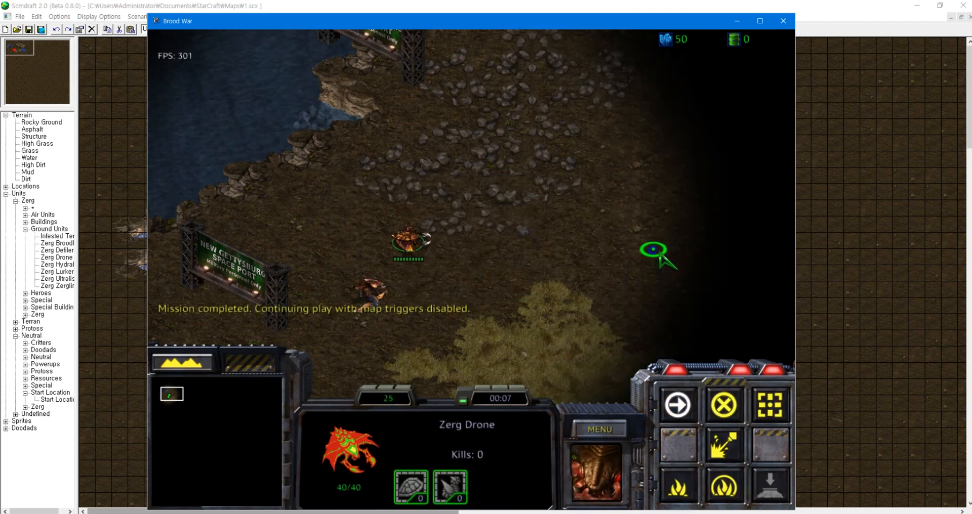
Step: Select the Zerg Drone and Hydralisk together and move them east to the computer player's units
drag(510, 269, 273, 342)
right_click(692, 300)
drag(633, 192, 183, 403)
right_click(722, 269)
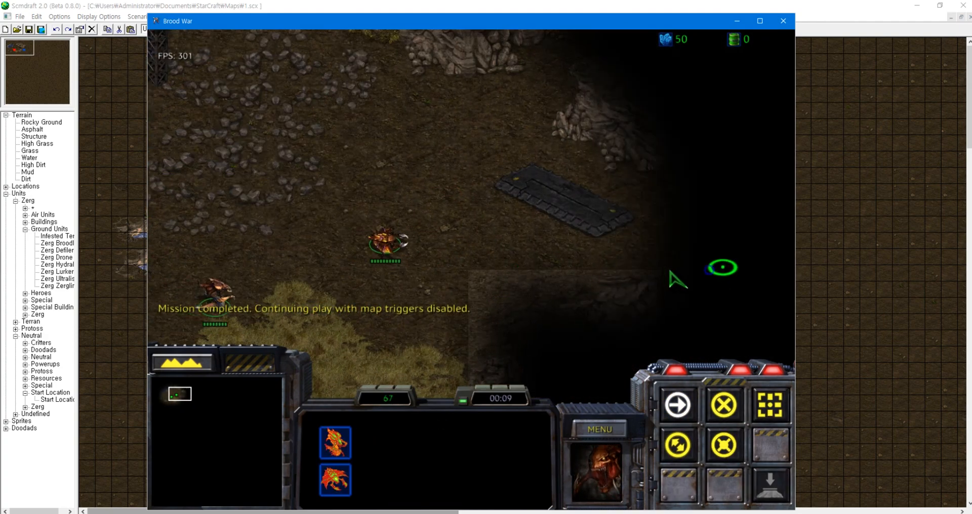
right_click(733, 254)
right_click(561, 300)
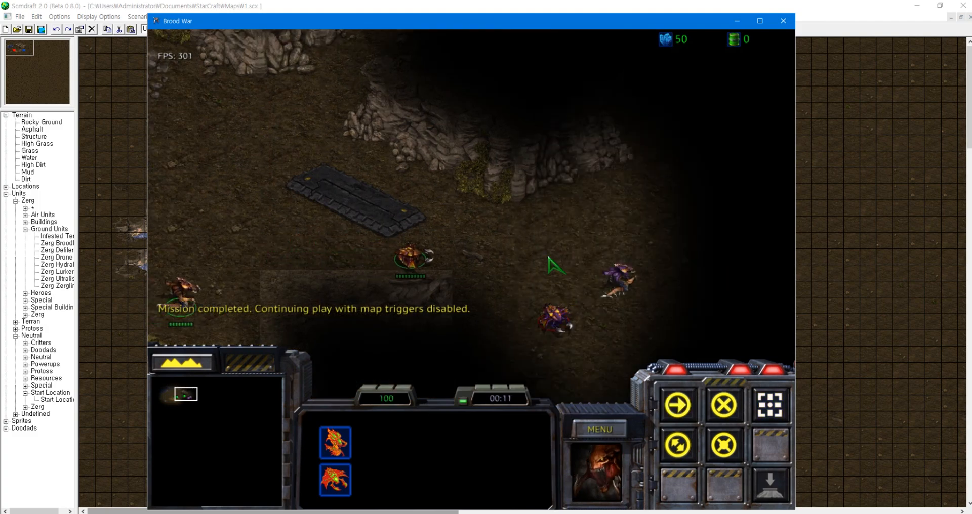
right_click(587, 281)
Step: Bring the Hydralisk forward and order the Drone to attack the computer's Hydralisk
click(281, 244)
right_click(544, 225)
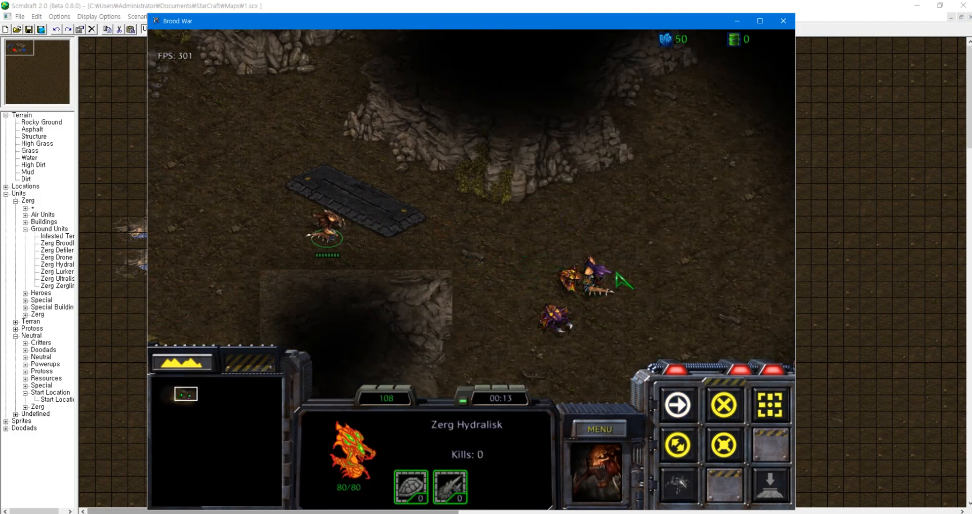
right_click(605, 273)
click(603, 273)
click(570, 280)
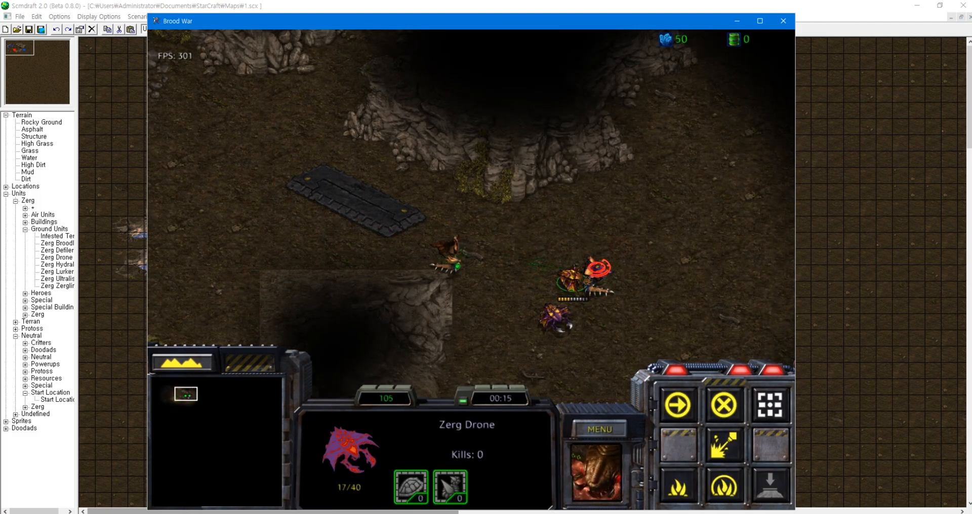
click(587, 276)
Step: Group the Hydralisk and Drone and attack the computer's Drone
drag(652, 204, 381, 311)
right_click(565, 326)
drag(571, 330, 559, 322)
drag(637, 221, 380, 343)
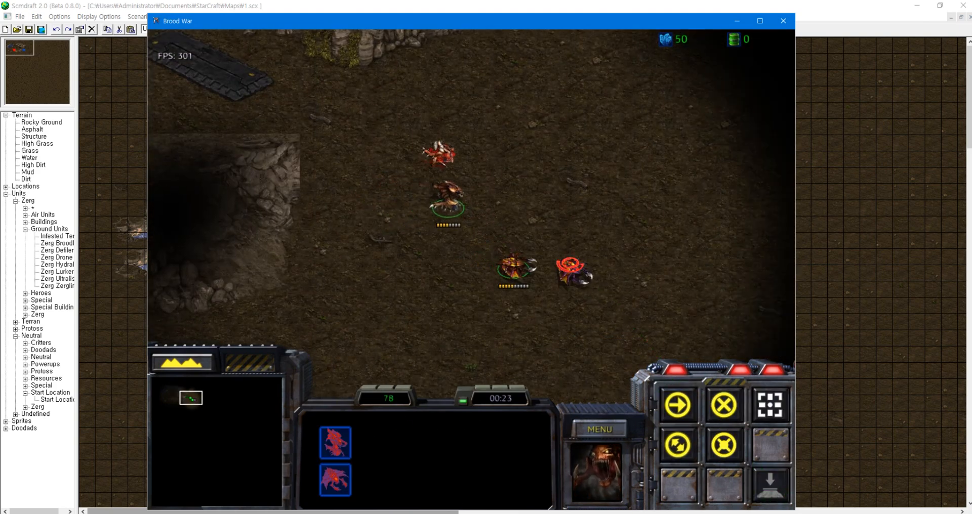
click(572, 271)
Step: Send both units after the computer's remaining Drone and reposition them on the open ground
drag(586, 146, 423, 306)
right_click(727, 274)
right_click(658, 329)
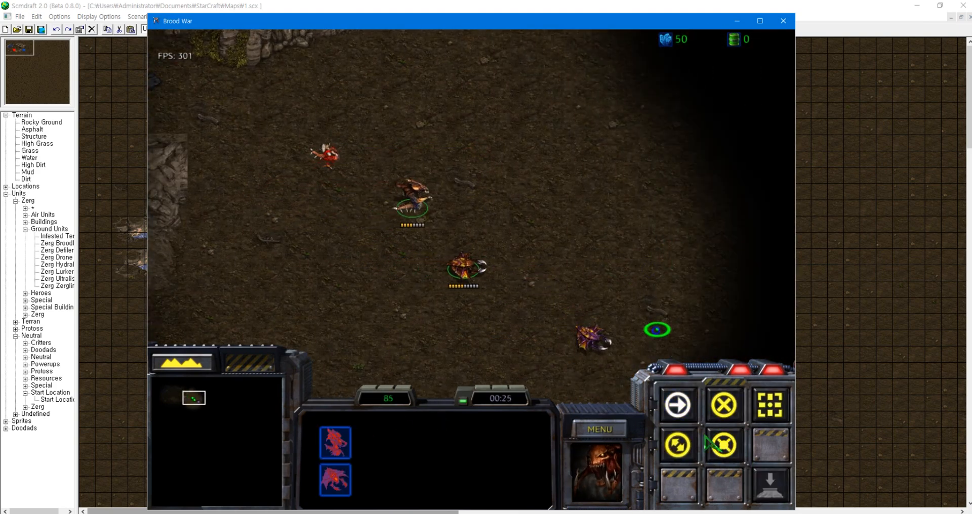
right_click(484, 161)
right_click(582, 321)
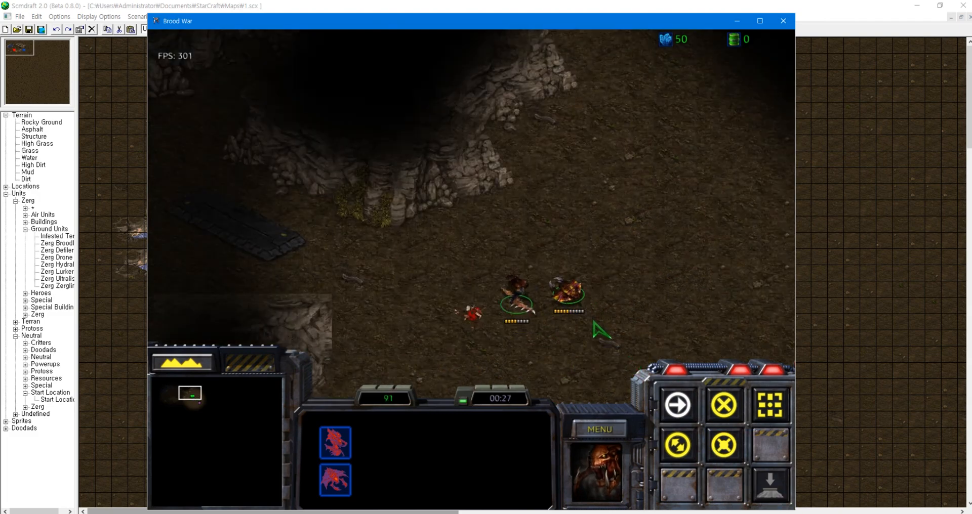
Step: Select the Hydralisk alone and move it a short distance to the west of the Drone
click(474, 247)
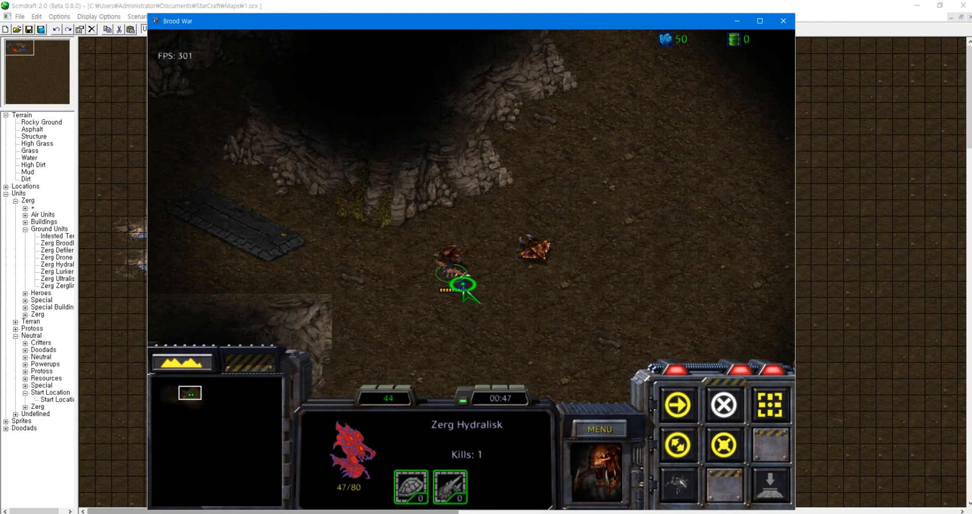
right_click(427, 250)
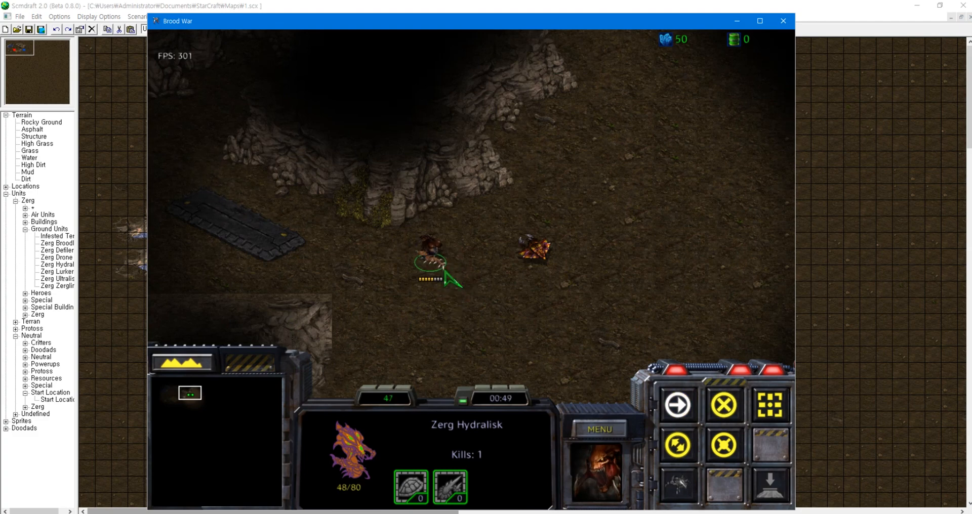
right_click(445, 276)
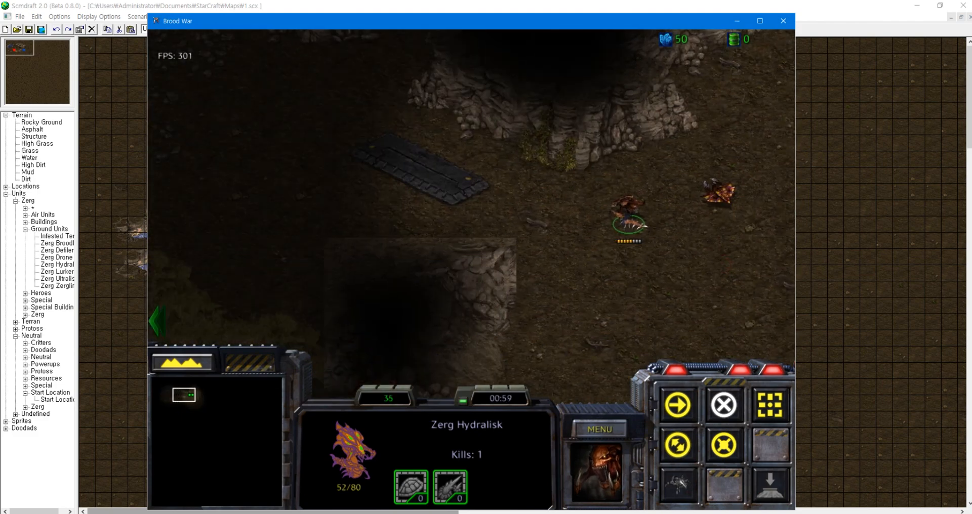
drag(493, 260, 651, 352)
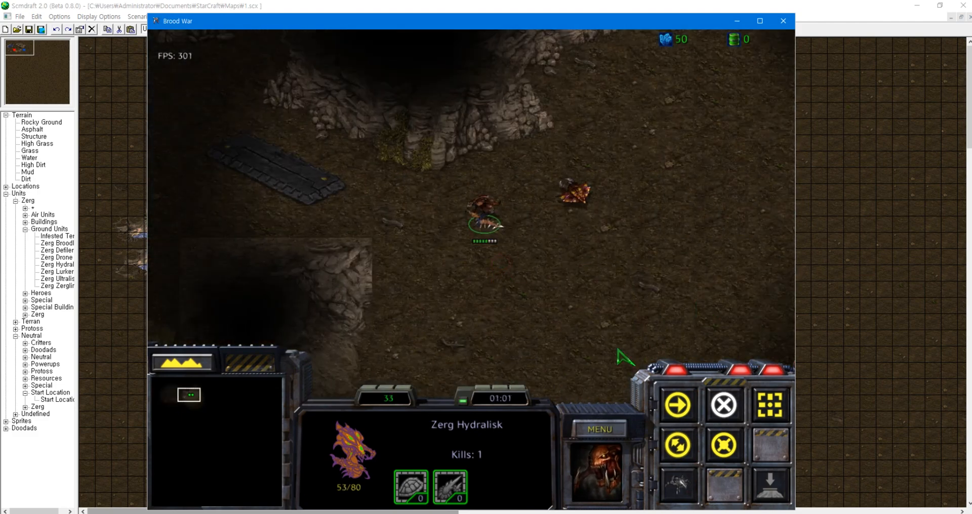
drag(270, 172, 477, 317)
drag(290, 101, 513, 263)
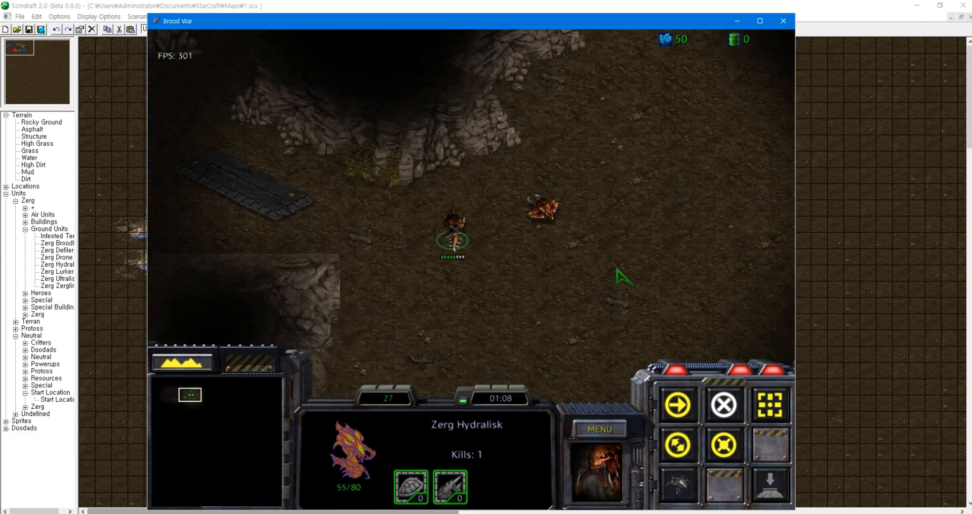
drag(634, 259, 424, 386)
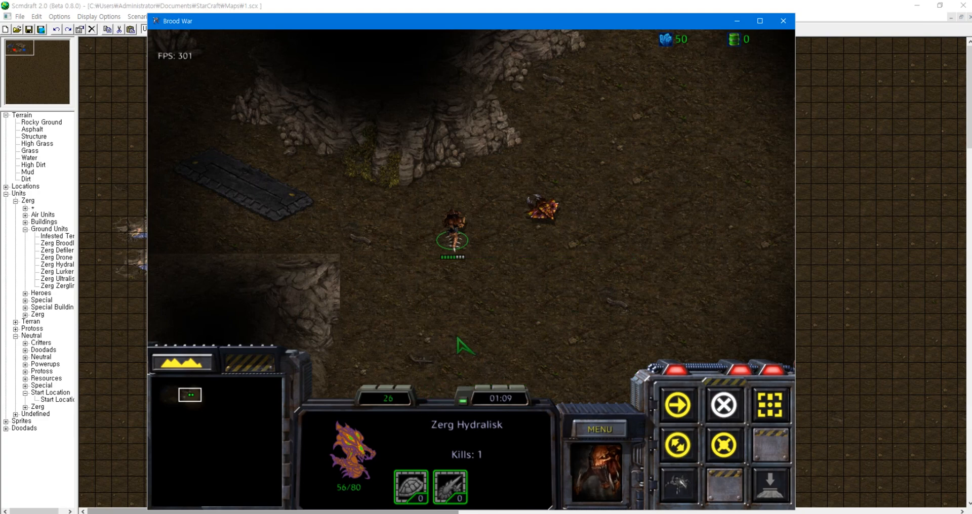
Step: End the test mission, leave the score screen, and return to the map in ScmDraft 2
click(601, 429)
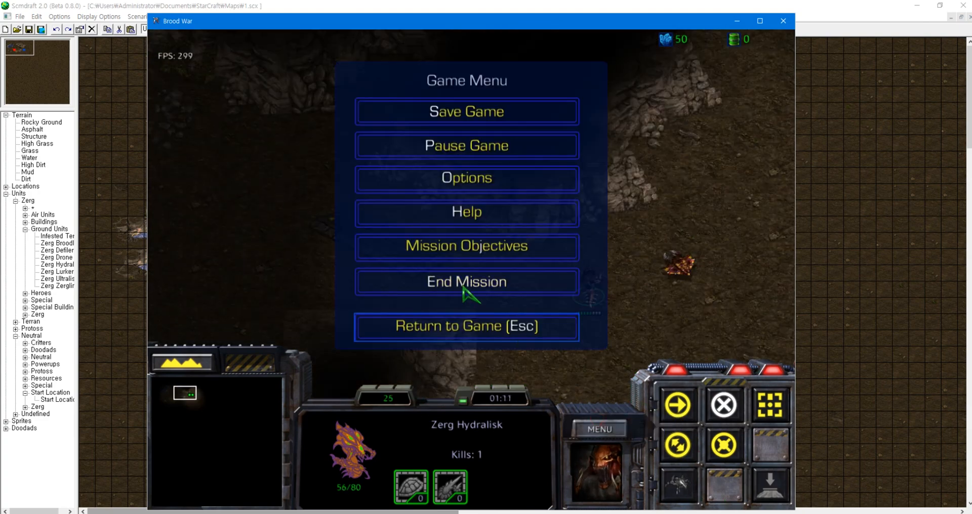
click(480, 330)
click(600, 429)
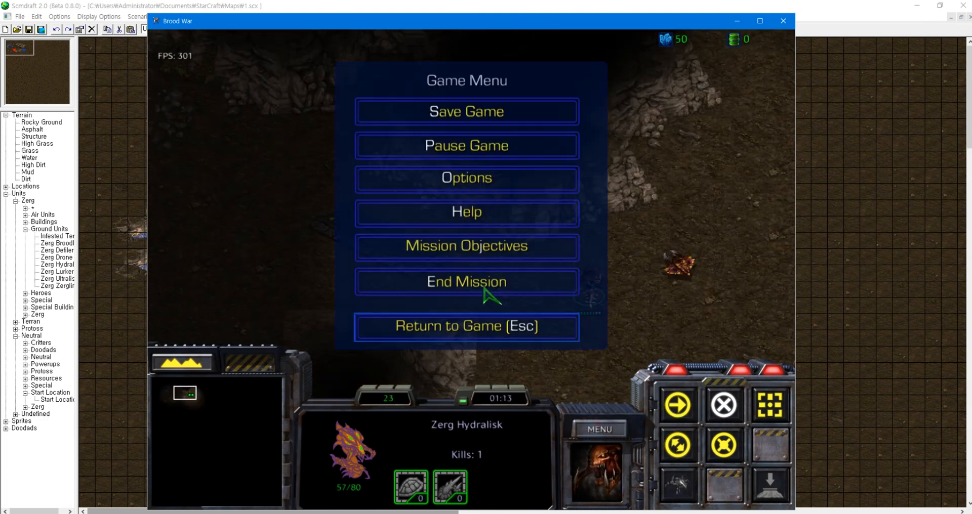
click(498, 285)
click(460, 180)
click(458, 183)
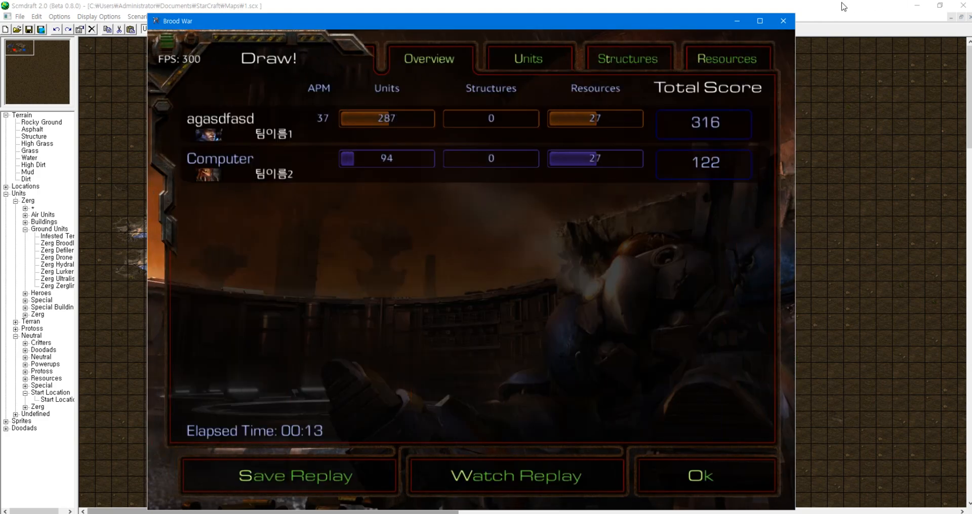
click(702, 476)
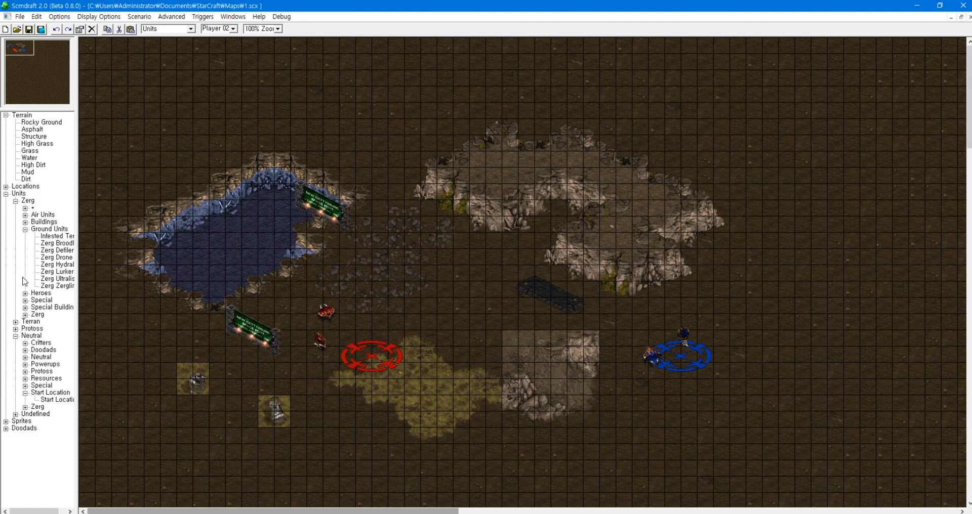
Step: Place a Zerg Greater Spire for Player 2 just southeast of the blue start location
click(25, 222)
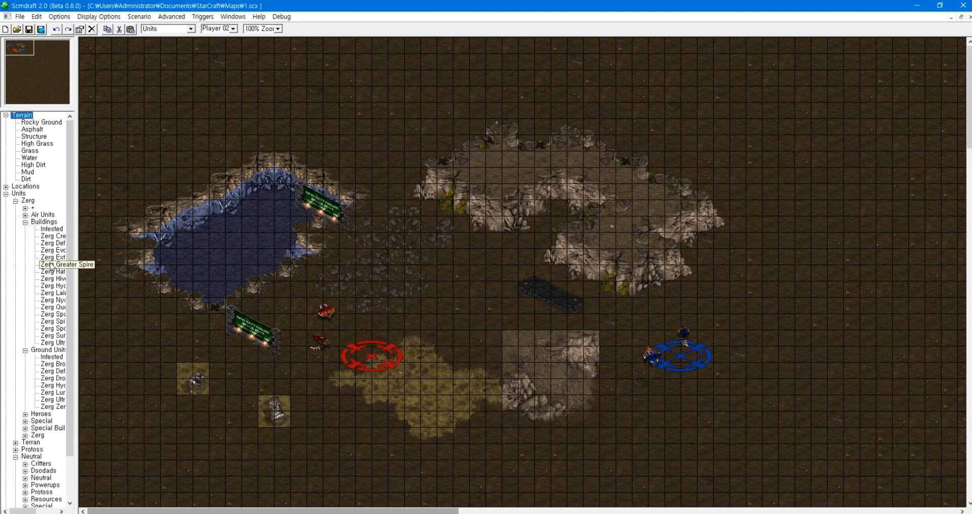
click(51, 265)
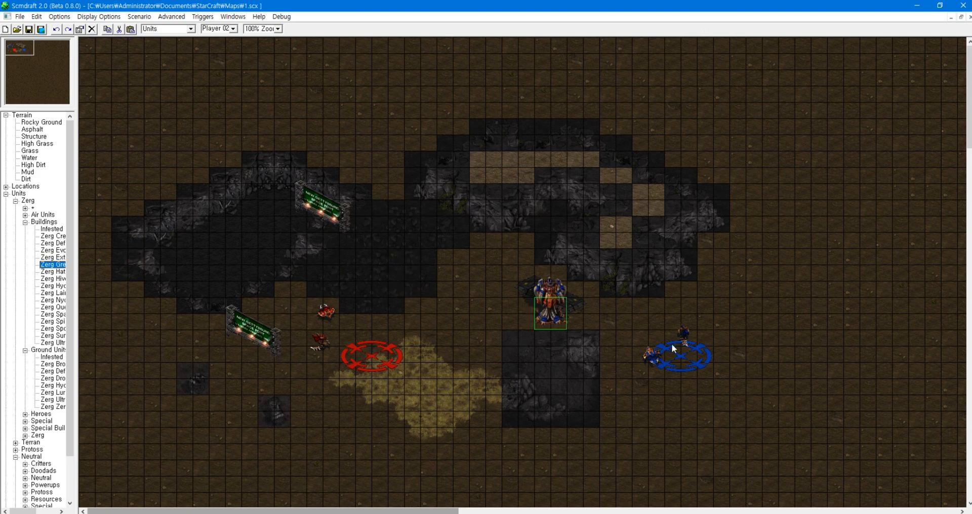
click(743, 396)
key(Escape)
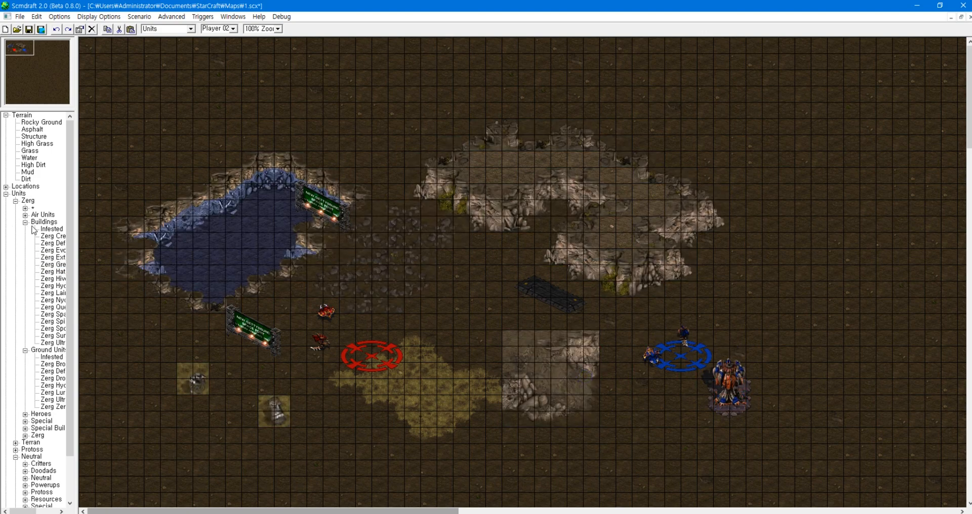
Step: Place a Zerg Extractor for Player 1 just below the lower-left billboard, west of the red start location
click(53, 258)
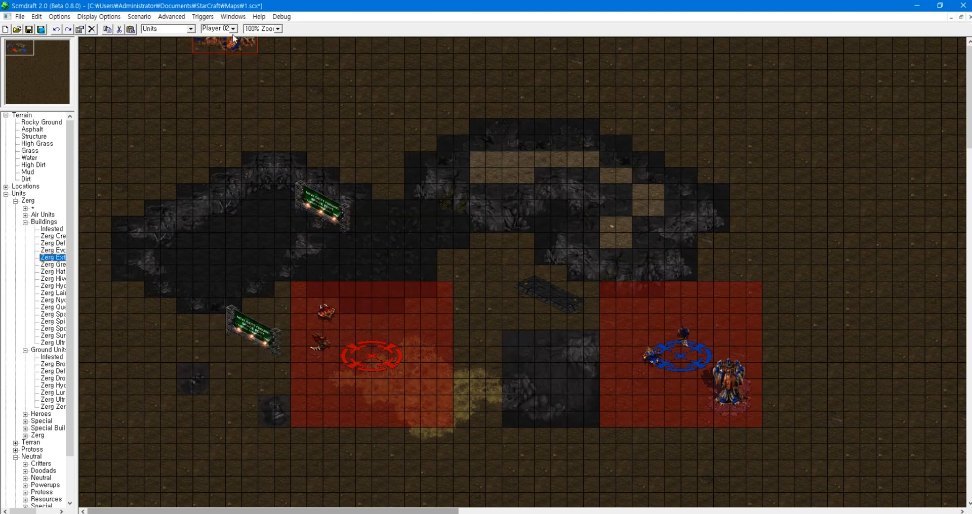
click(233, 28)
click(213, 35)
click(257, 391)
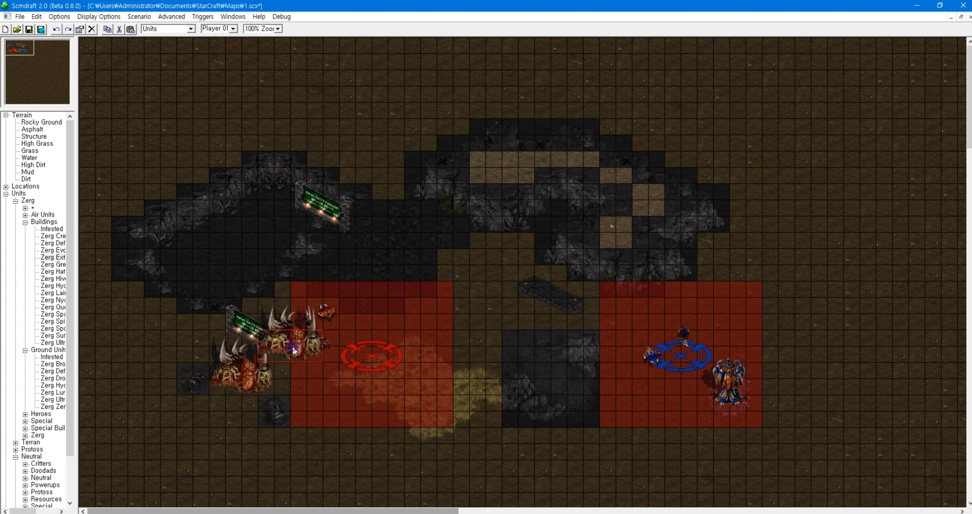
right_click(293, 347)
drag(814, 282, 588, 465)
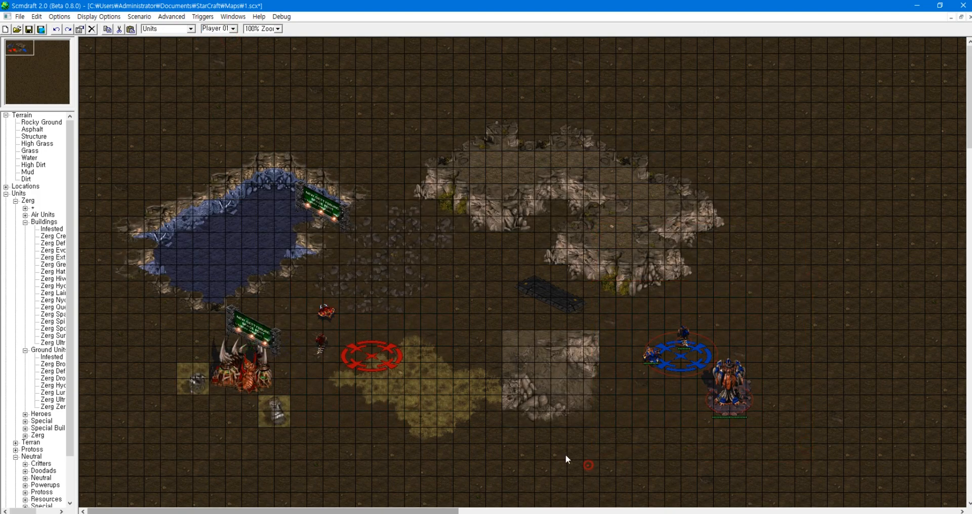
drag(428, 239, 163, 448)
drag(610, 287, 779, 426)
drag(160, 451, 160, 451)
drag(593, 463, 799, 270)
drag(799, 271, 549, 445)
Step: Open the Classic Map Triggers editor and place its window over the middle of the map
click(202, 16)
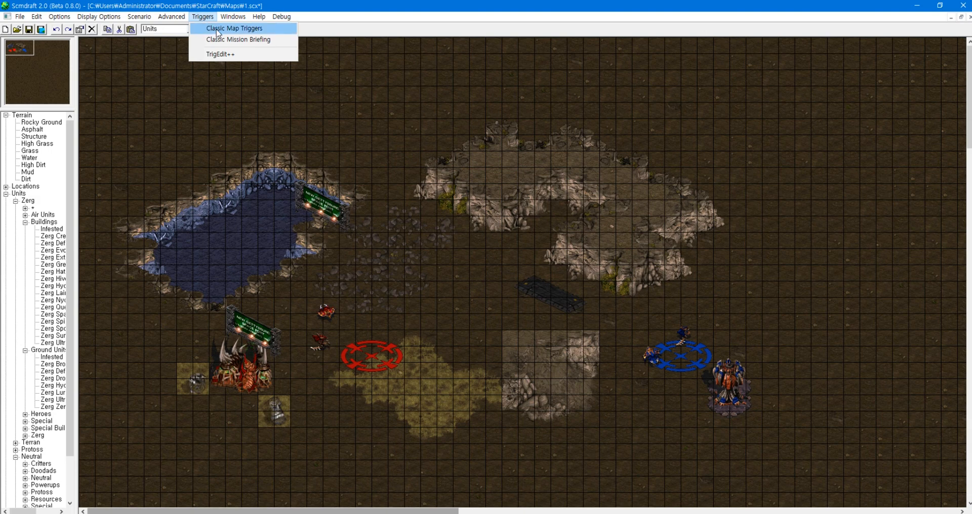
click(218, 29)
drag(204, 35, 529, 73)
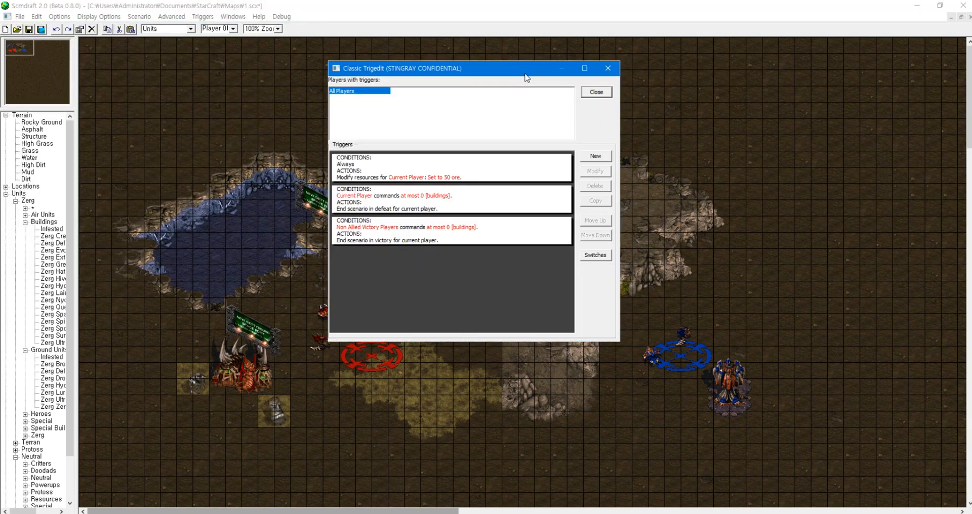
Step: Examine the three default All Players triggers: the starting ore, the defeat condition and the victory condition
click(388, 173)
key(Down)
key(Down)
click(409, 171)
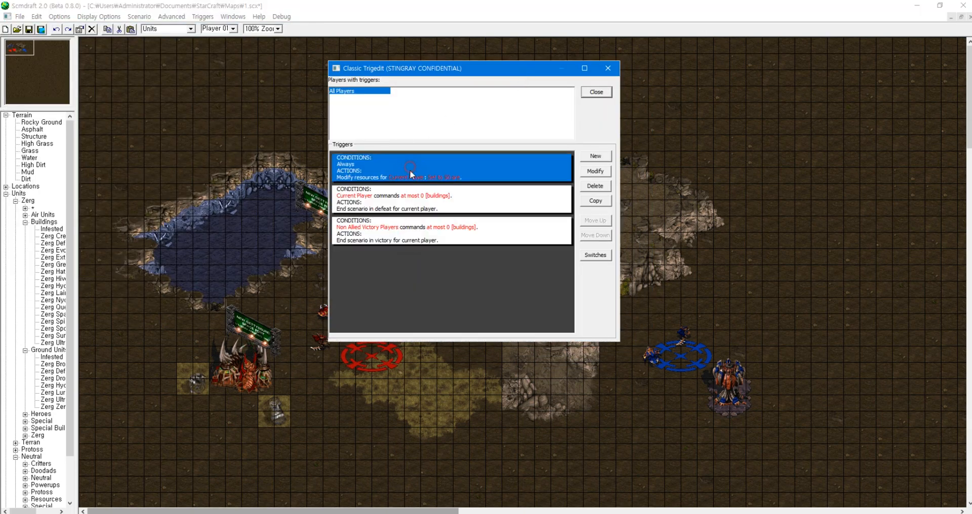
key(Down)
key(Down)
click(391, 162)
key(Down)
key(Down)
click(347, 167)
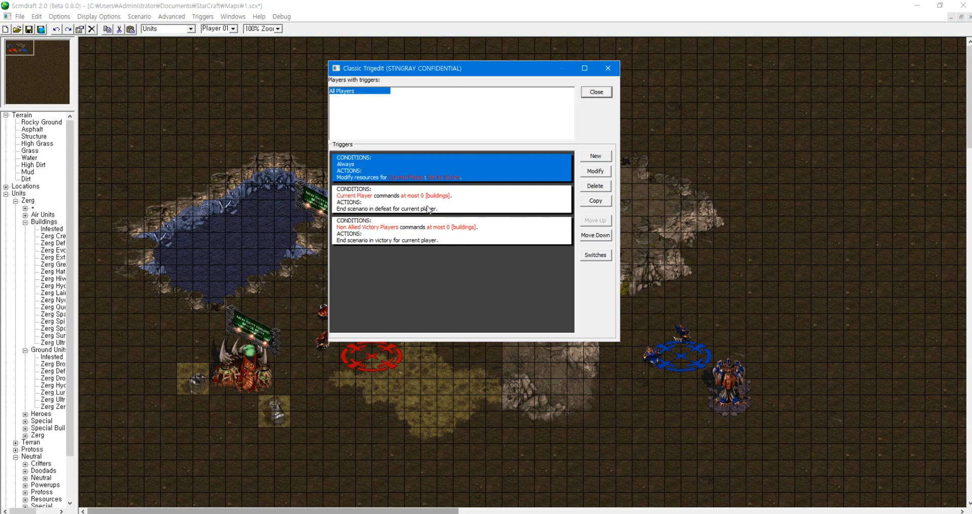
click(391, 200)
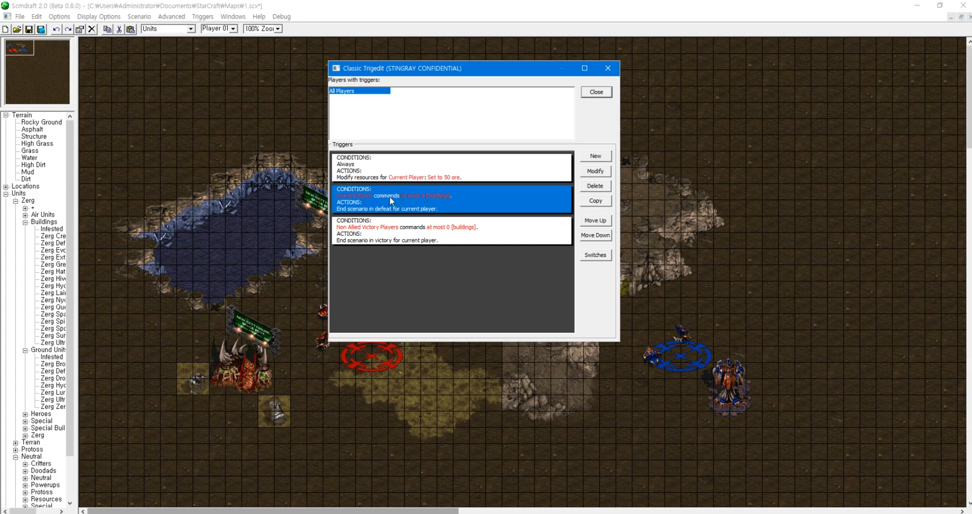
click(403, 234)
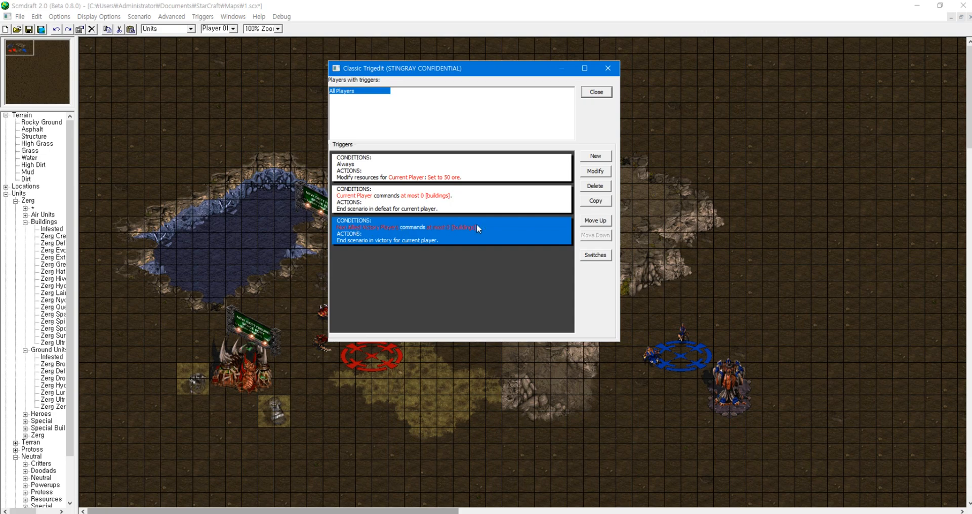
click(424, 202)
click(427, 177)
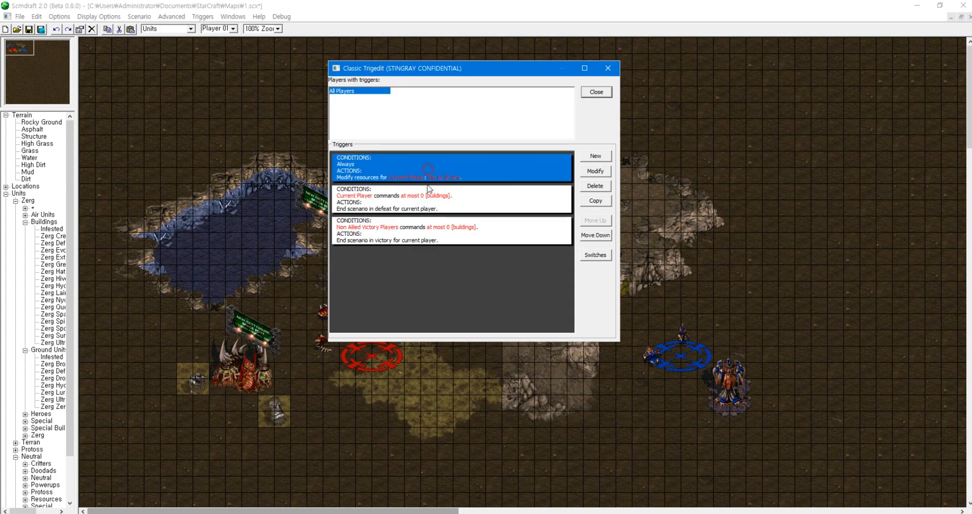
click(428, 198)
click(427, 224)
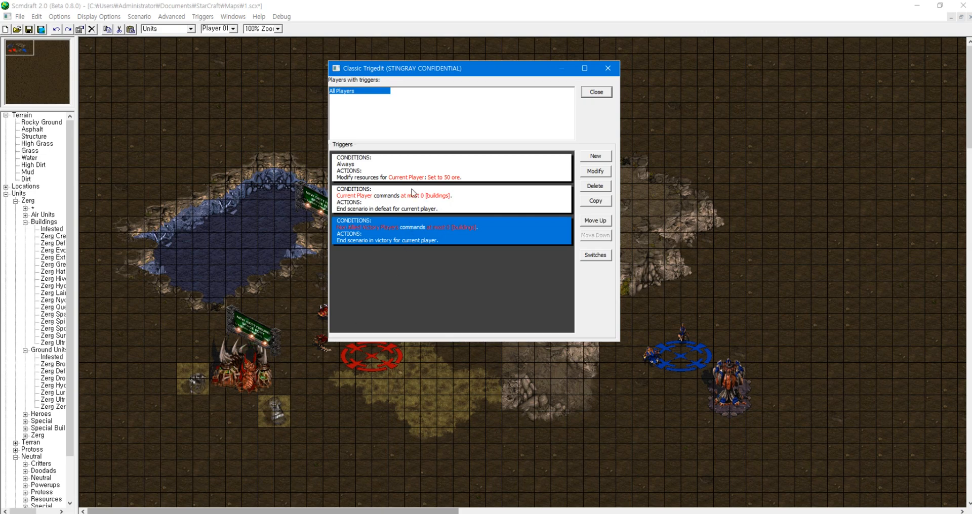
click(439, 198)
Step: Delete all three default triggers of All Players, beginning with the starting-ore trigger
click(458, 165)
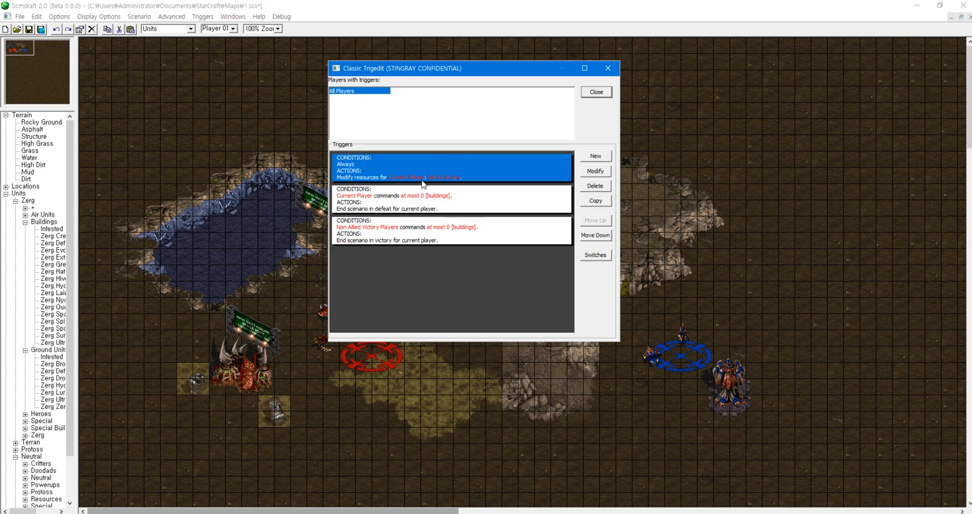
click(598, 187)
click(598, 187)
click(599, 187)
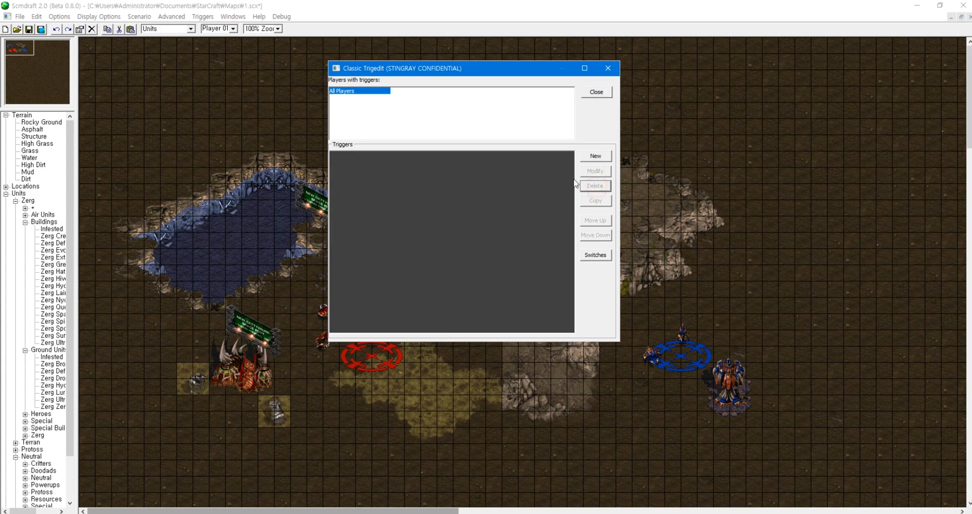
Step: Delete the red building below the lower-left billboard and the blue building southeast of the blue start location, and save the map
click(592, 93)
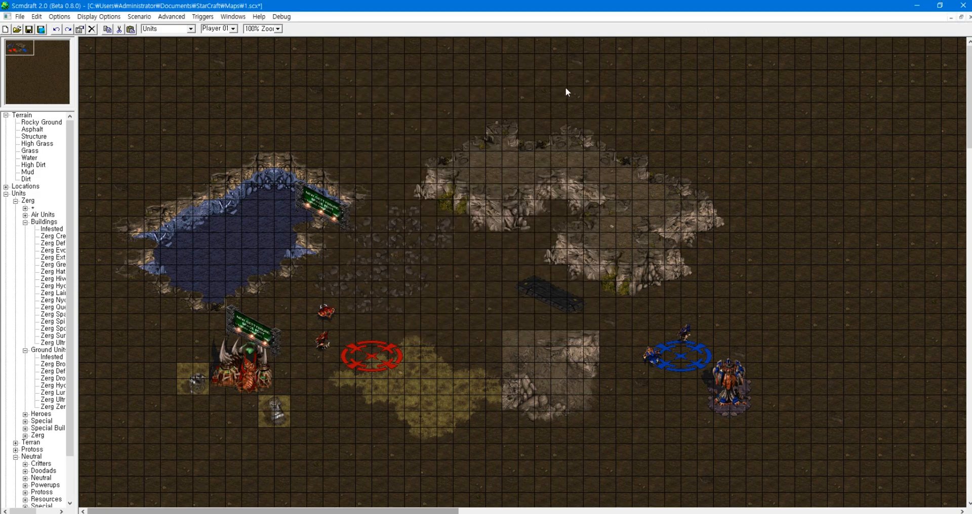
click(28, 29)
click(212, 389)
click(92, 29)
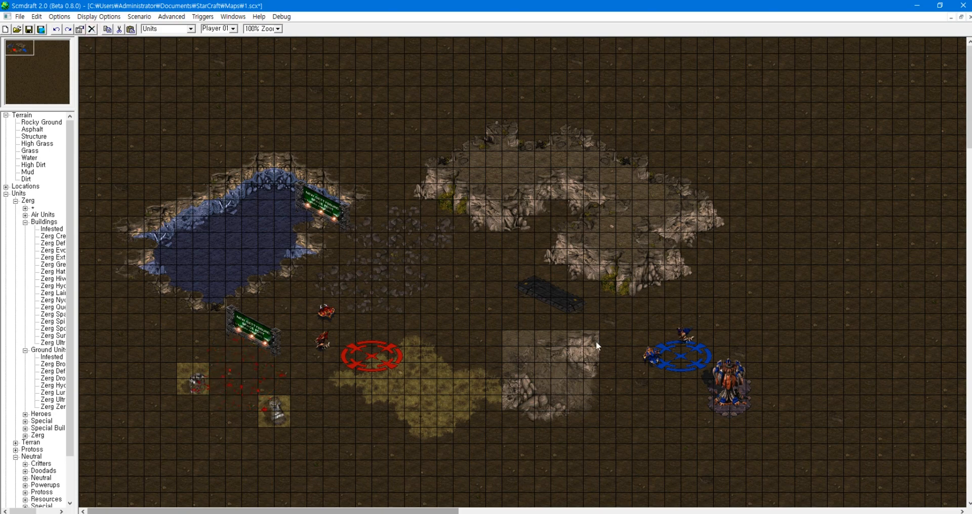
key(Delete)
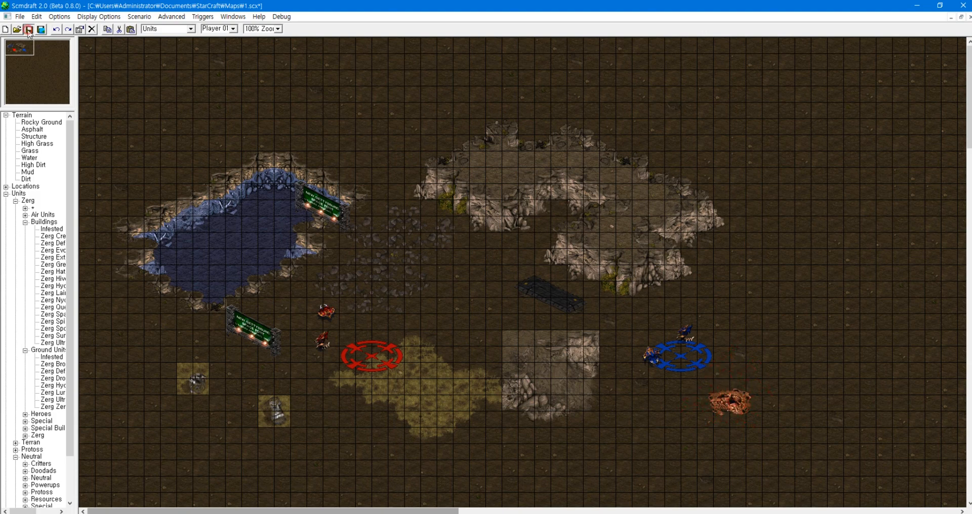
Step: Switch to Brood War and start a new game on 1.scx with the Use Map Settings game type
click(314, 513)
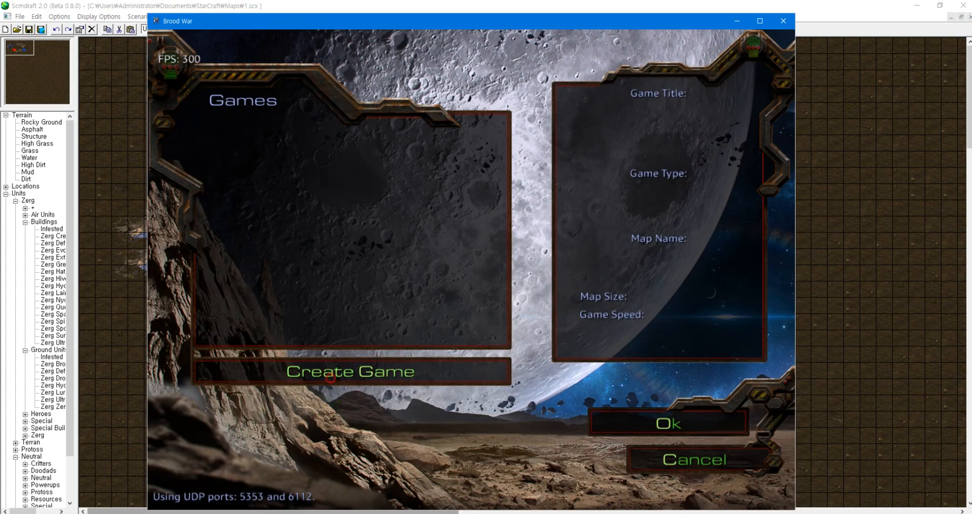
click(330, 373)
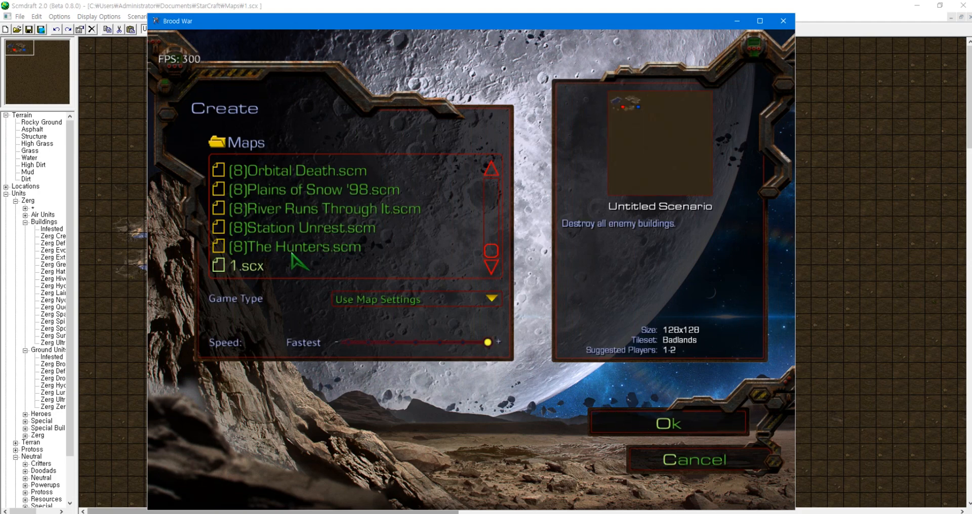
click(290, 252)
click(257, 264)
click(667, 417)
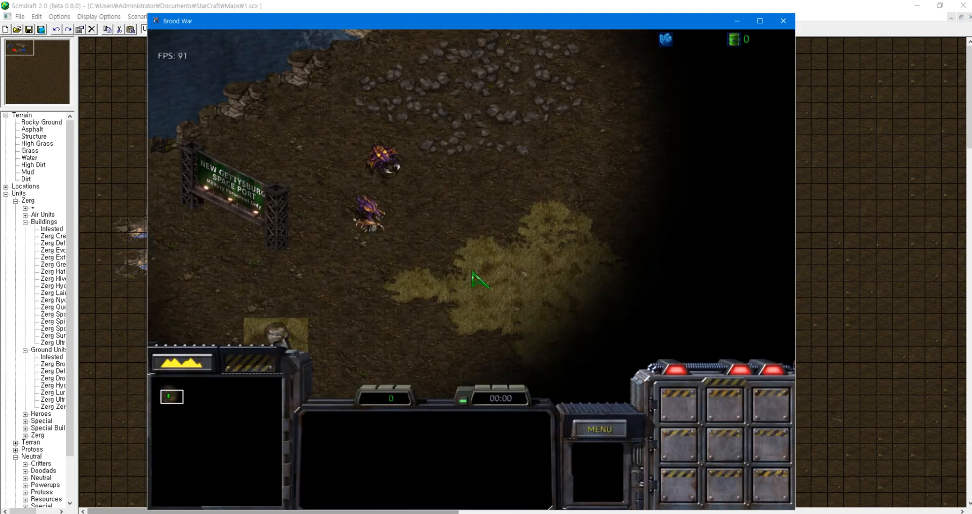
Step: Test the map by ordering the Zerg Drone onto the rocky ground and moving the Zerg Hydralisk nearby
click(377, 222)
right_click(418, 174)
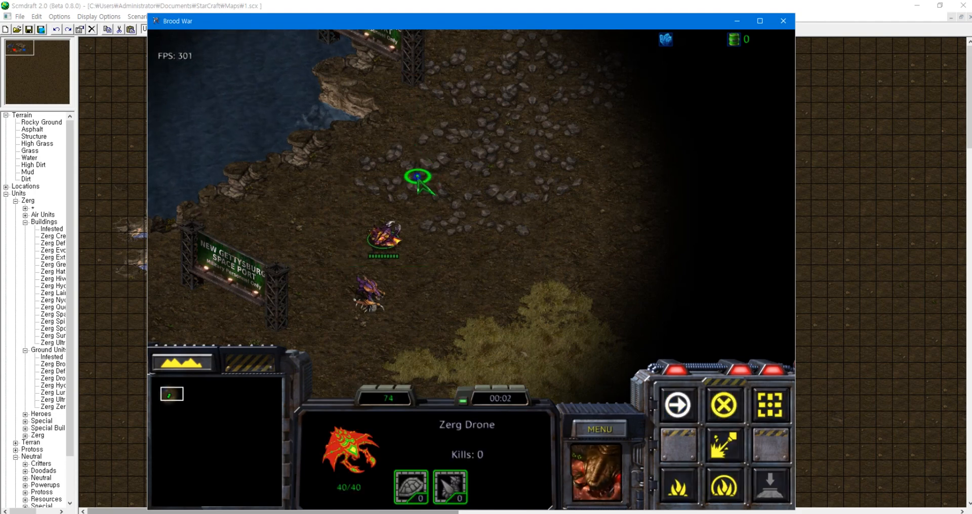
drag(402, 252, 327, 331)
right_click(445, 325)
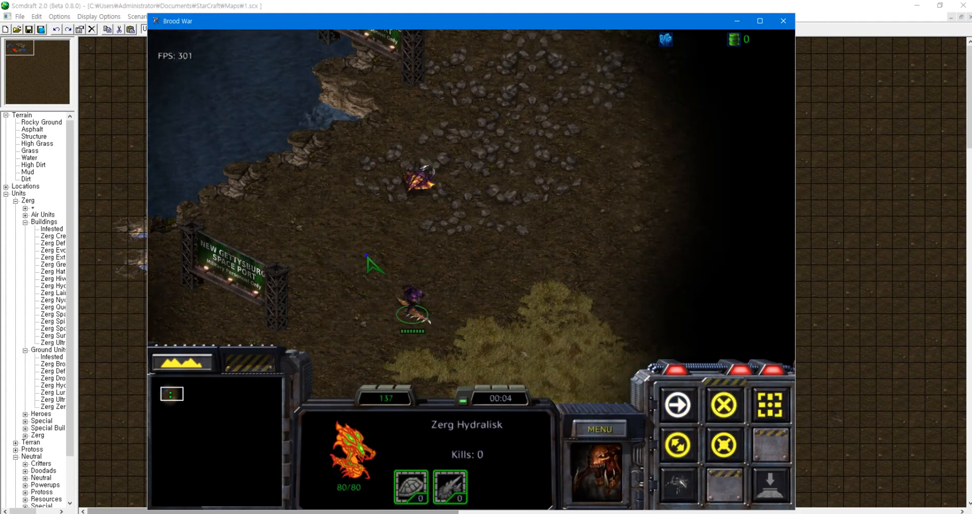
right_click(407, 295)
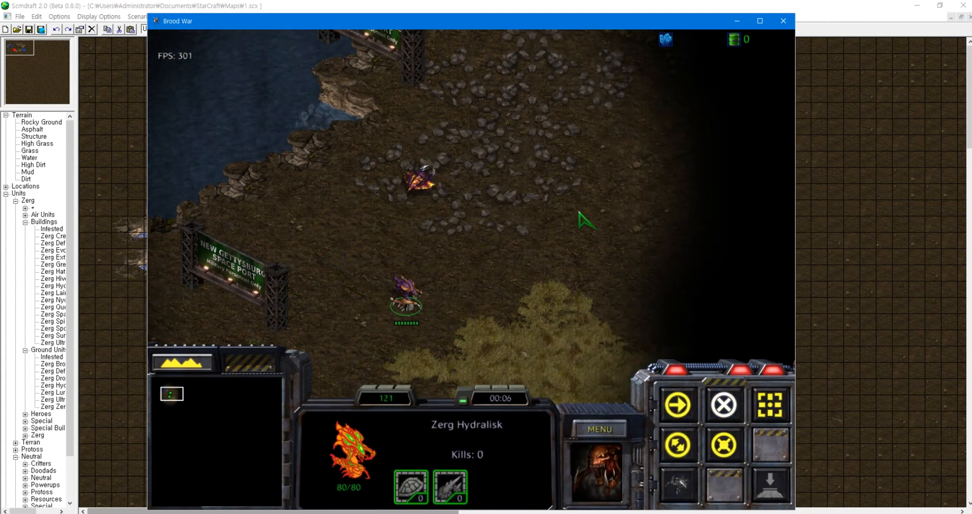
Step: Surrender the test game, leave the score screen and return to ScmDraft
click(599, 429)
click(476, 281)
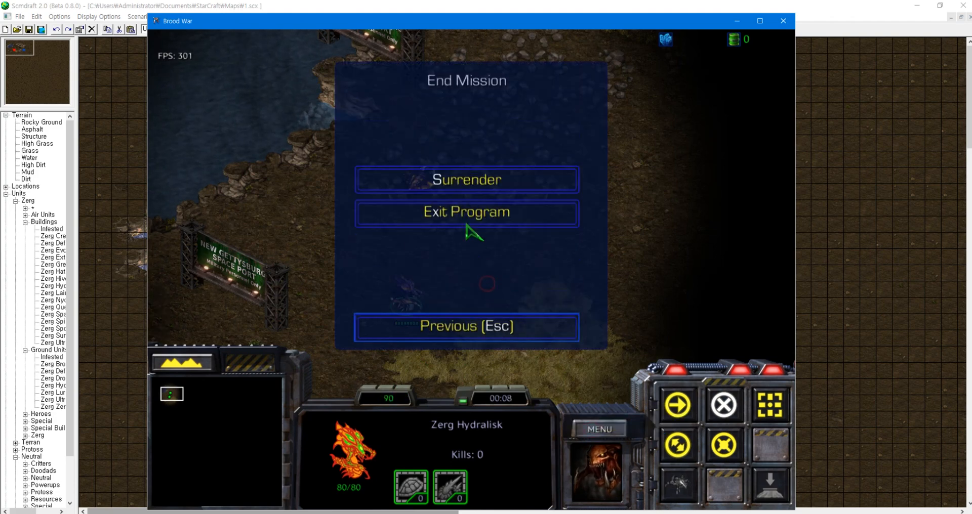
click(460, 188)
click(461, 188)
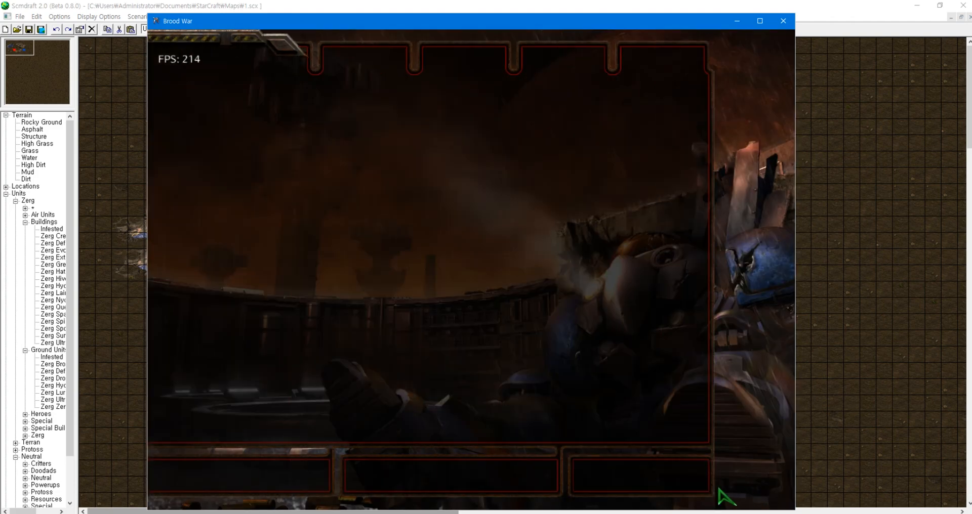
click(716, 476)
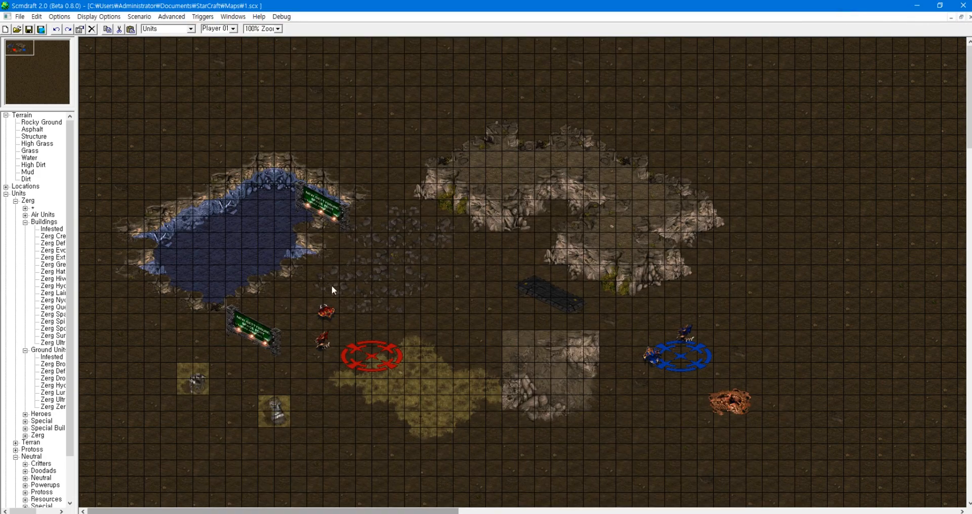
Step: Reopen the Classic Map Triggers editor, check its trigger list and close it
drag(244, 145, 754, 439)
drag(763, 166, 738, 200)
click(203, 16)
click(213, 49)
drag(205, 24, 571, 126)
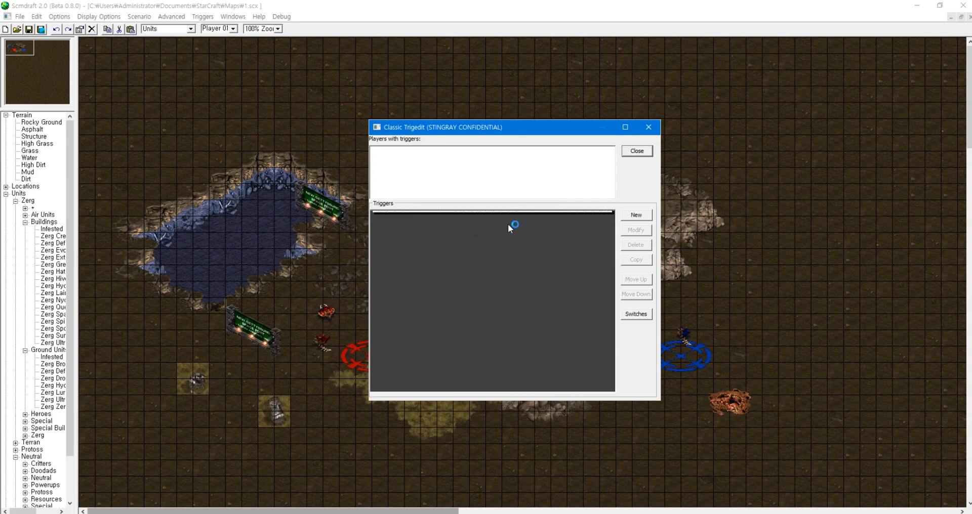
click(638, 153)
Step: Save the map 1.scx
drag(596, 266, 782, 393)
mouse_move(776, 433)
mouse_down()
mouse_move(591, 275)
mouse_move(784, 426)
mouse_up()
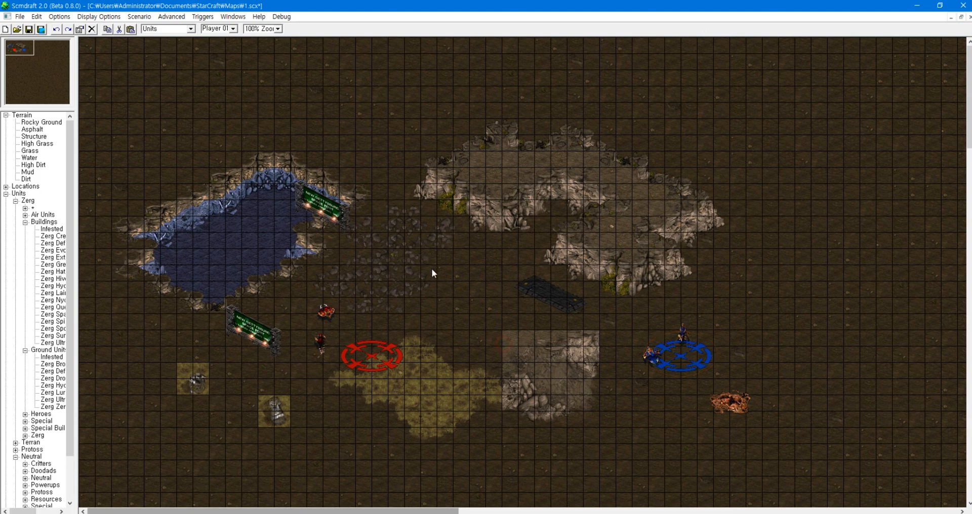
click(29, 29)
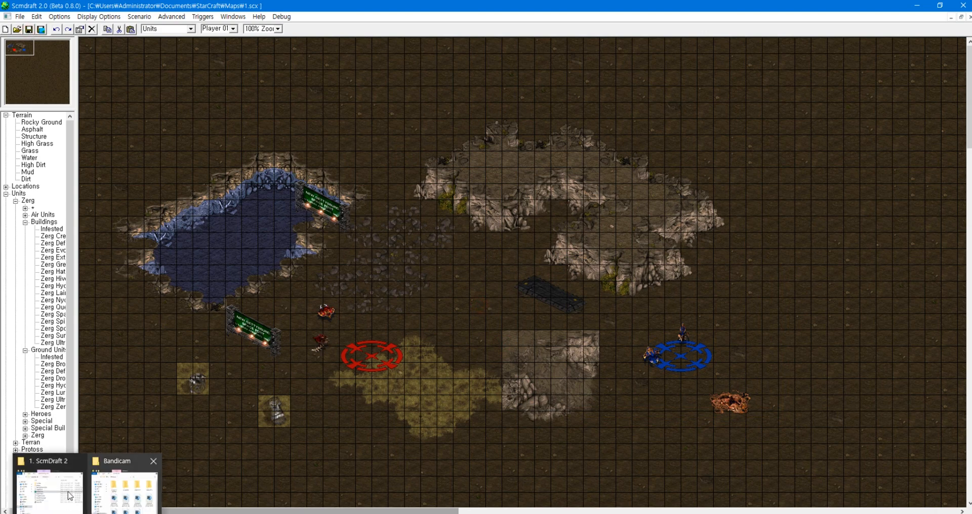
Step: Launch EUD Editor SE from the 3. EUD.EditorSE2.0.18.1.7 folder inside StarEditor_EUD2, and place its window clear over the map
click(43, 486)
click(651, 219)
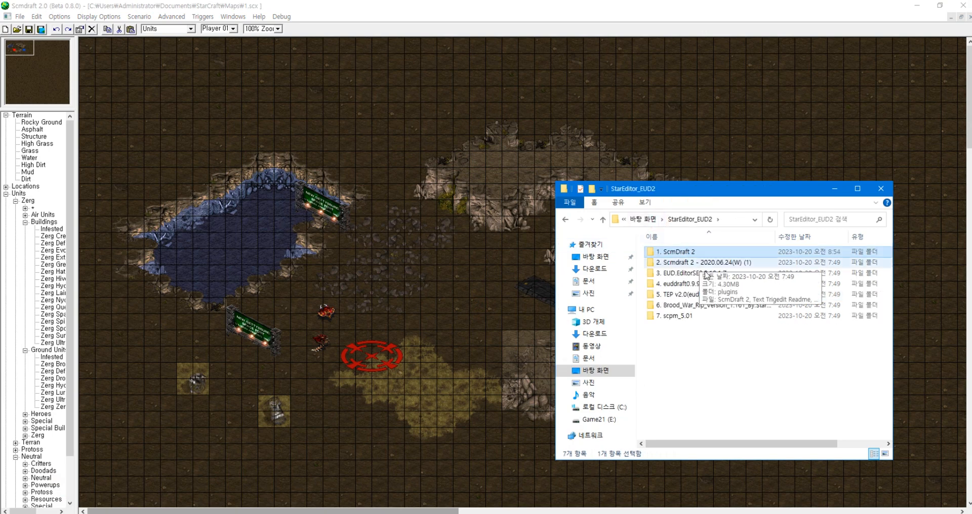
mouse_move(710, 280)
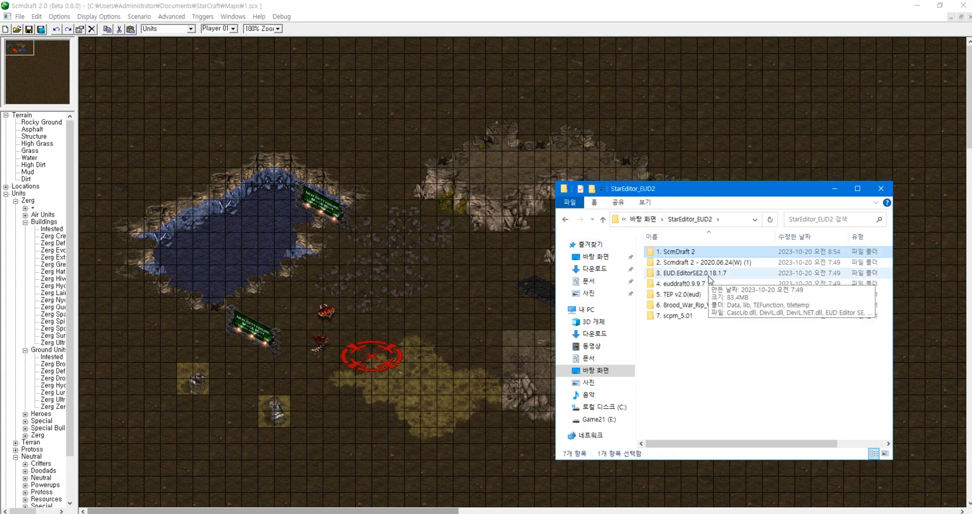
double_click(709, 274)
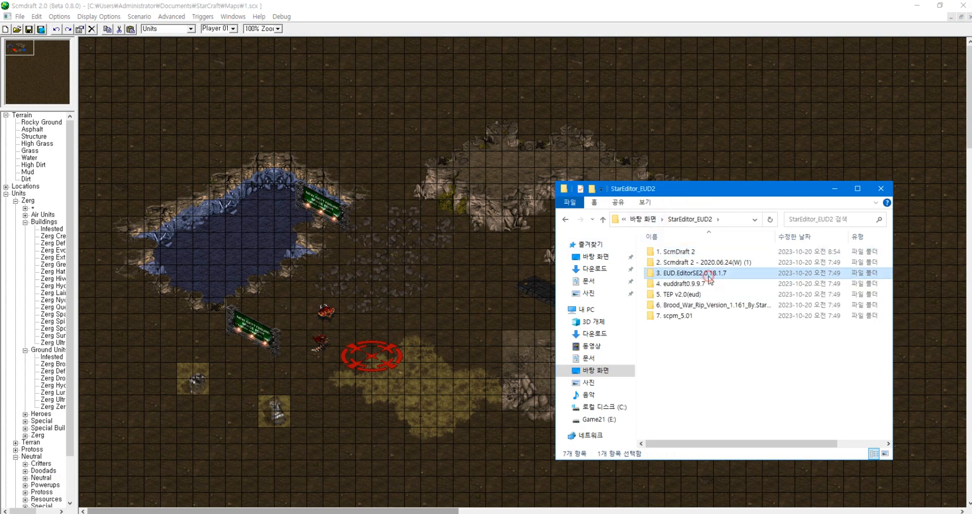
double_click(676, 327)
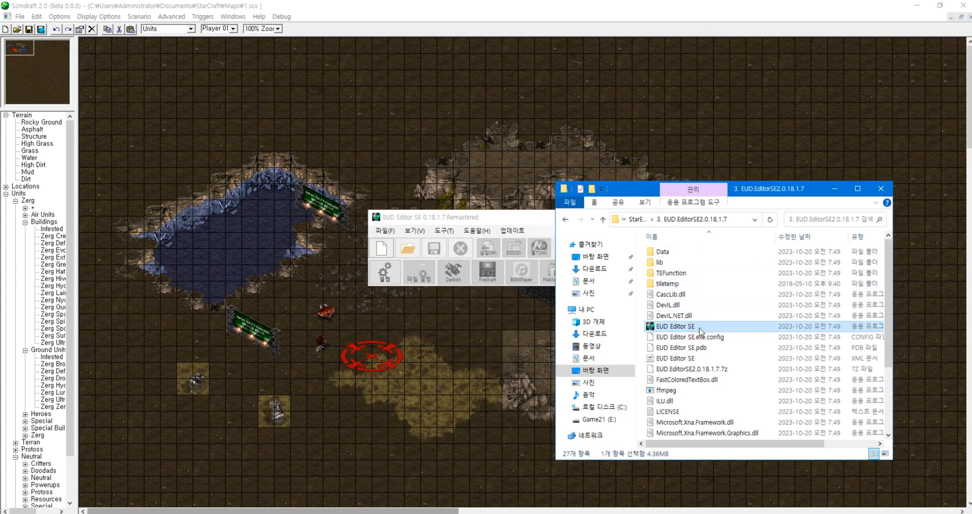
click(835, 189)
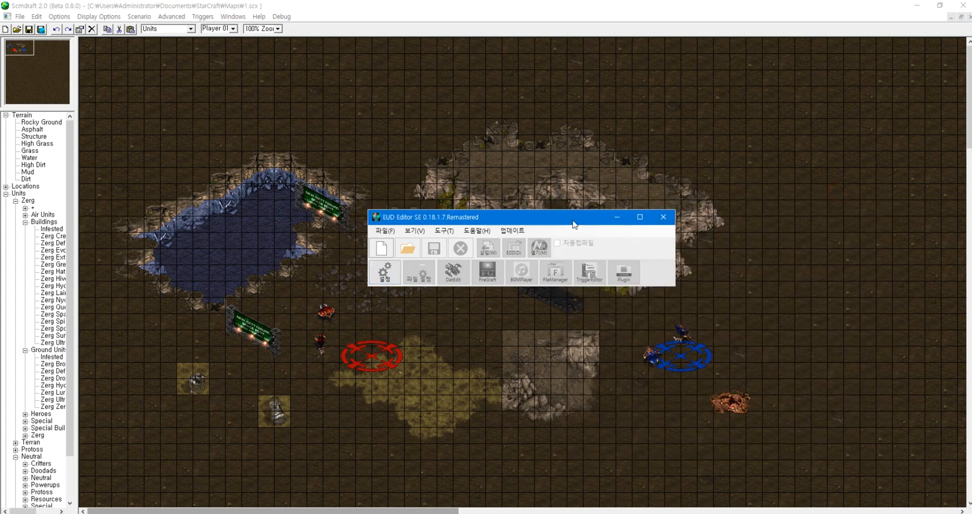
drag(574, 224, 662, 226)
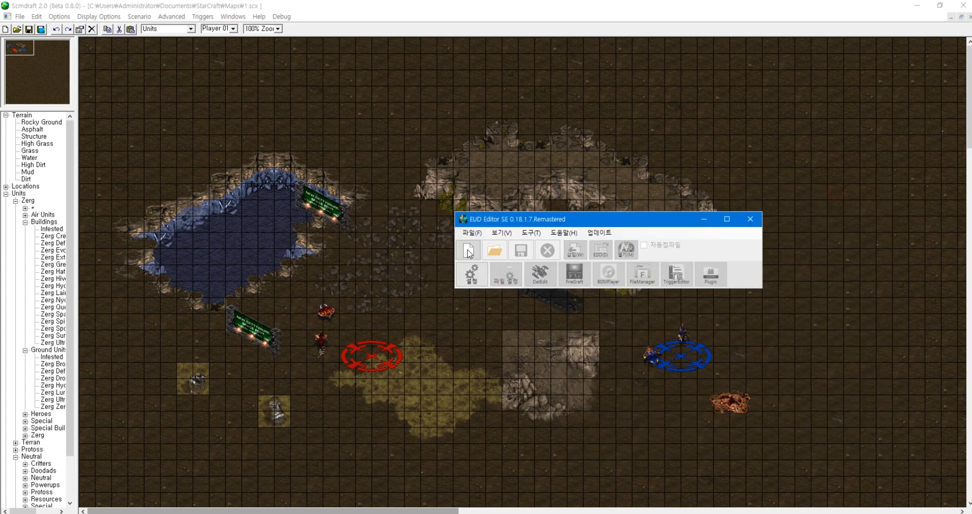
Step: Create a new EUD project and set its connected map to 1.scx from the StarCraft Maps folder in Documents
click(468, 251)
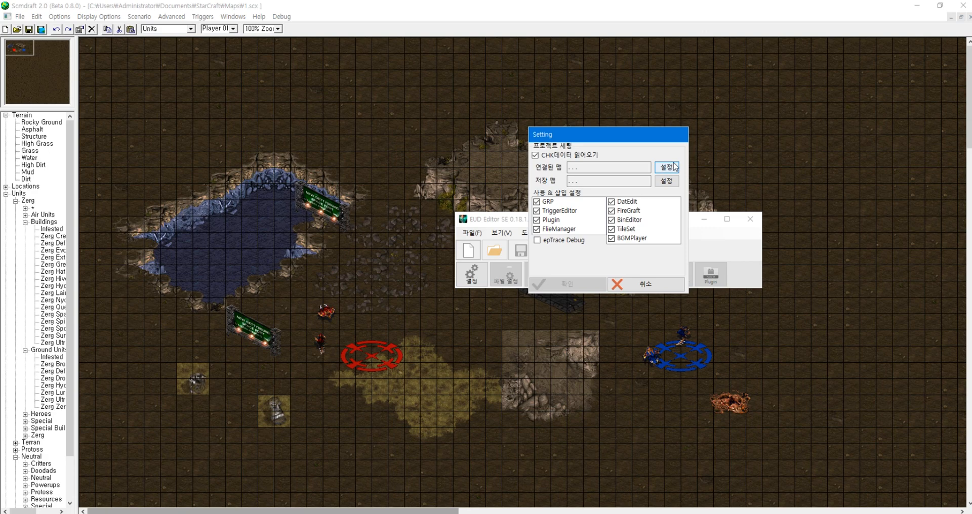
click(670, 168)
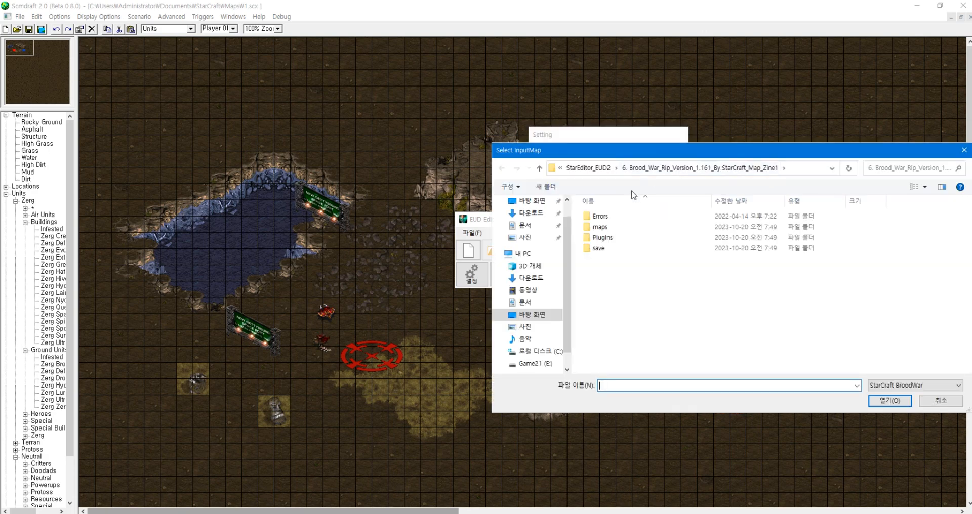
click(552, 314)
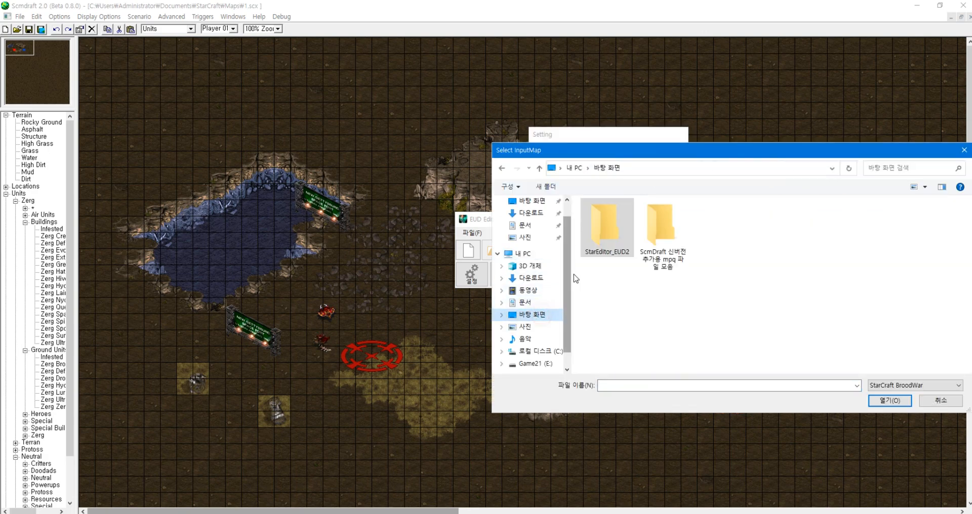
double_click(618, 240)
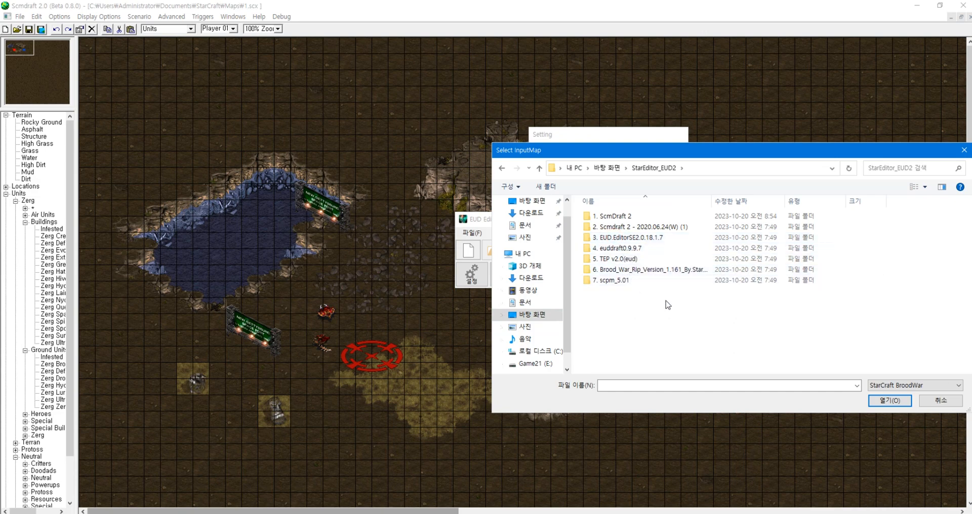
drag(666, 153, 358, 184)
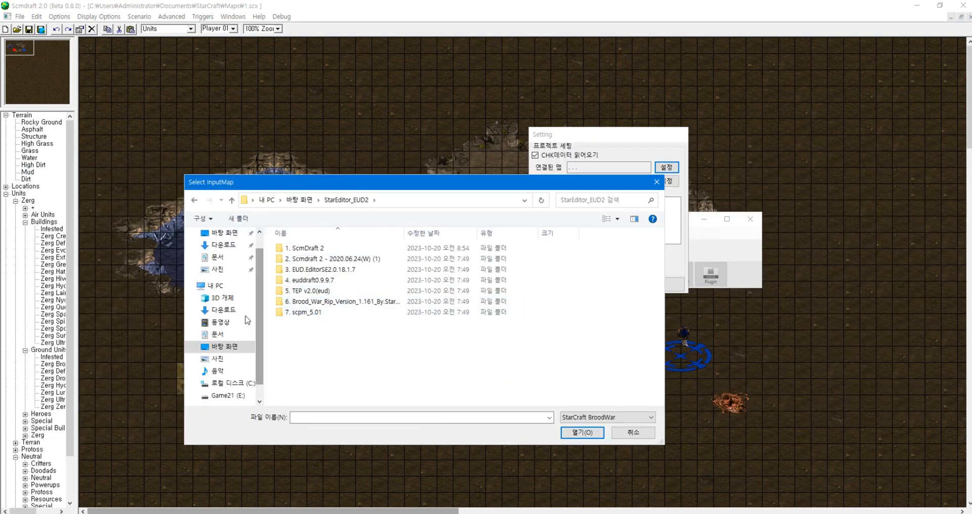
click(230, 334)
click(313, 272)
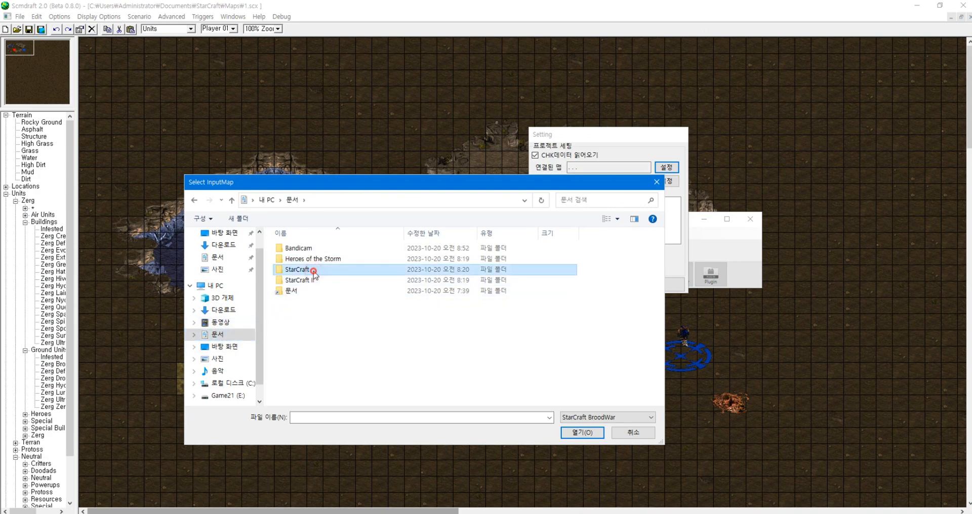
double_click(313, 271)
double_click(310, 272)
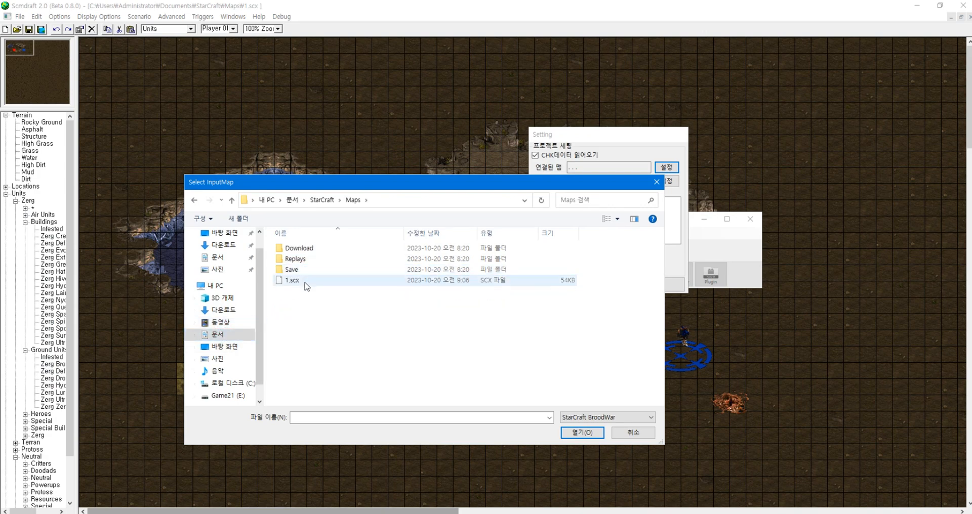
click(309, 284)
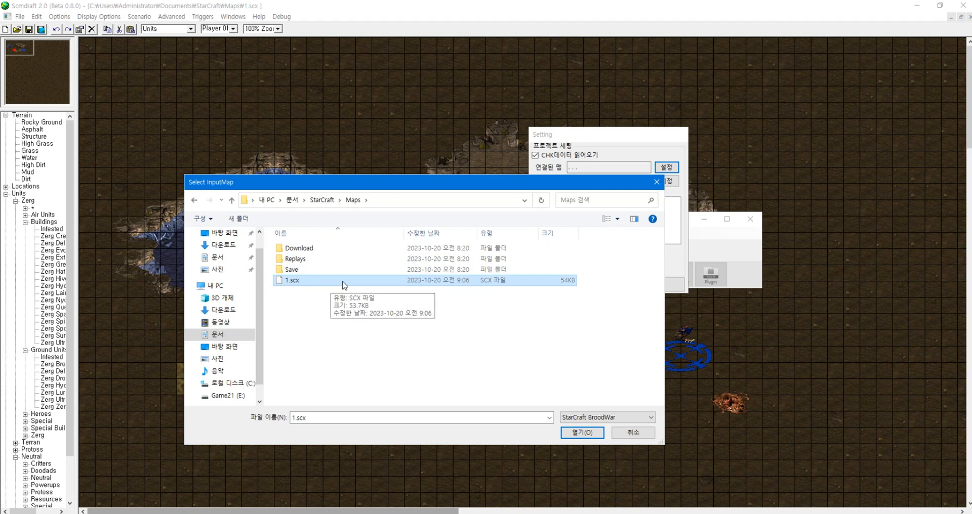
double_click(343, 283)
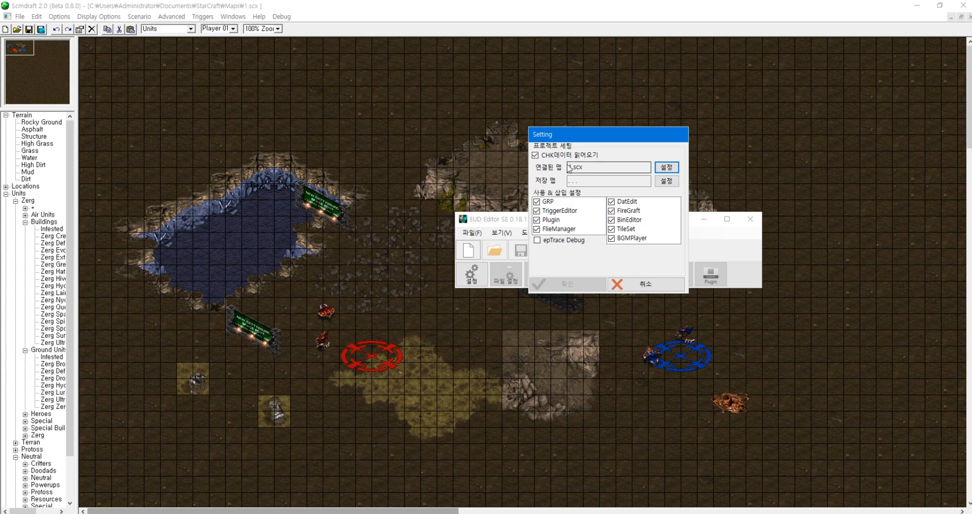
Step: Set the project's output map to a new file named 2 in the Maps folder, and accept the project settings
click(667, 181)
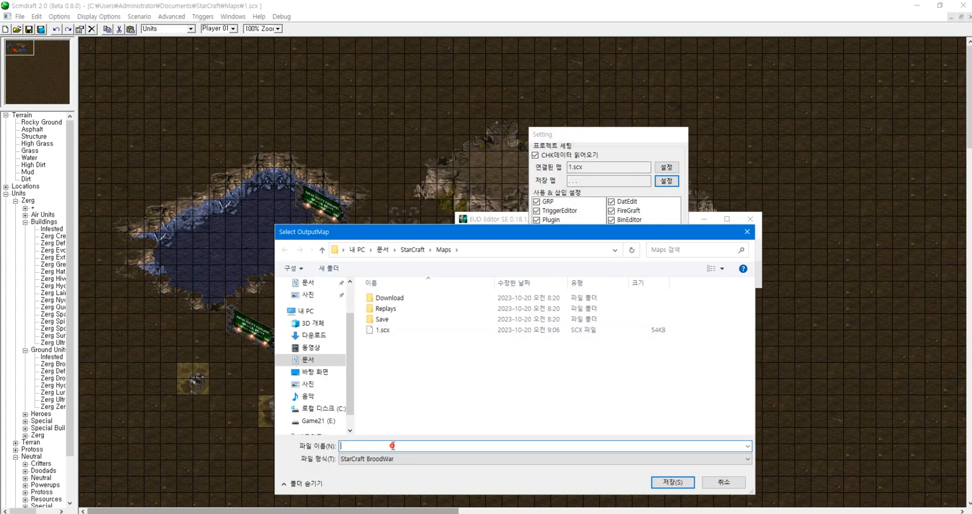
click(393, 446)
text(2)
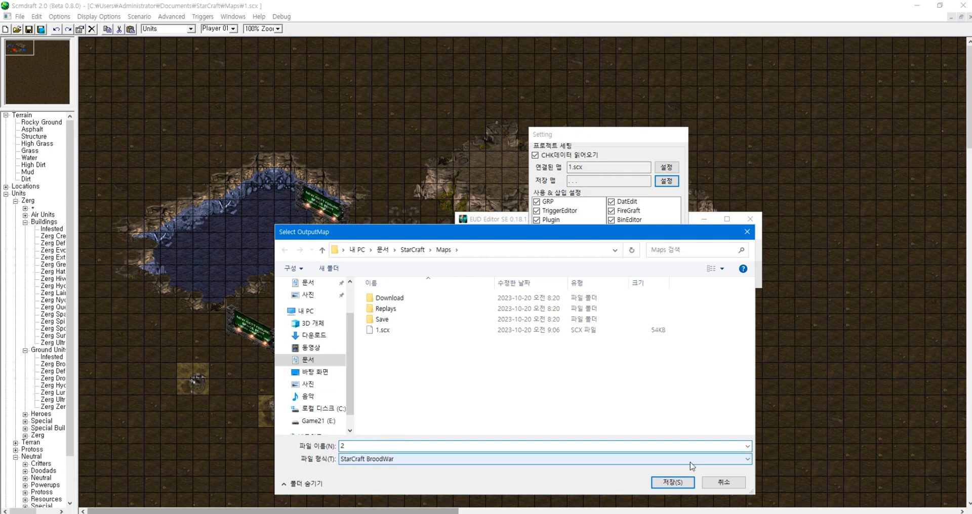
click(672, 483)
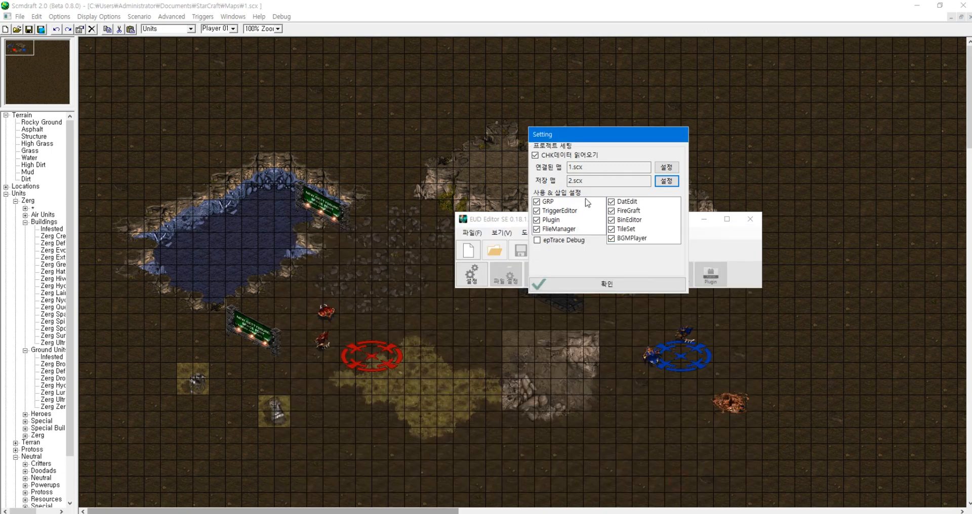
click(606, 286)
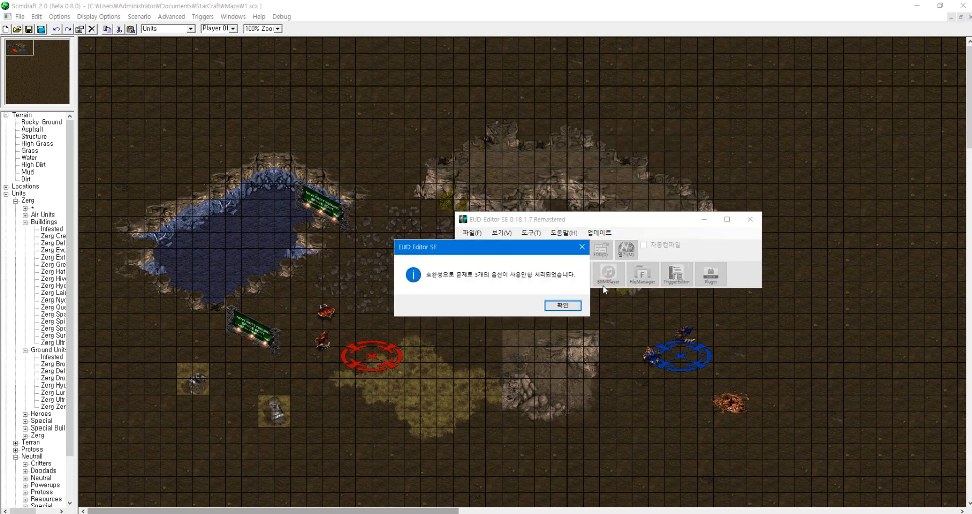
click(561, 306)
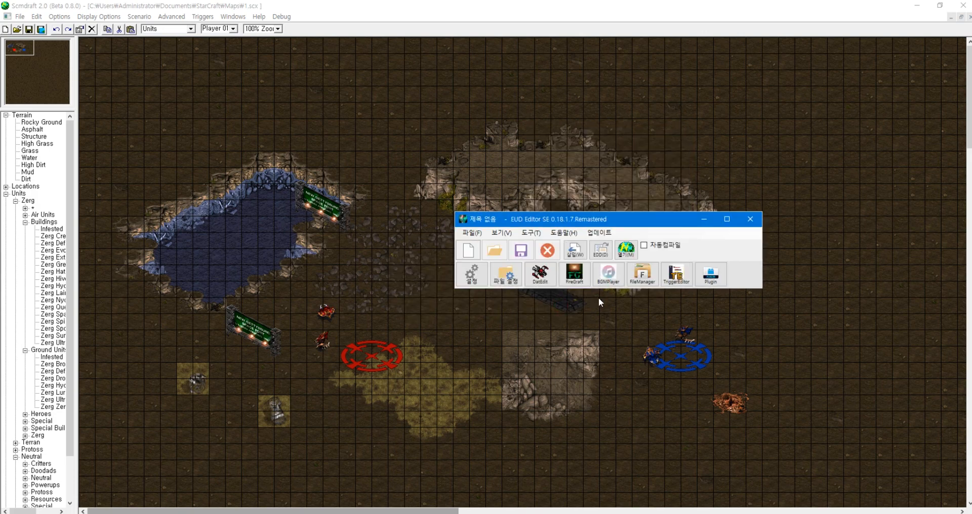
Step: Open DatEdit, select the Zerg Hydralisk, and open the data of its ground weapon, Needle Spines
click(521, 250)
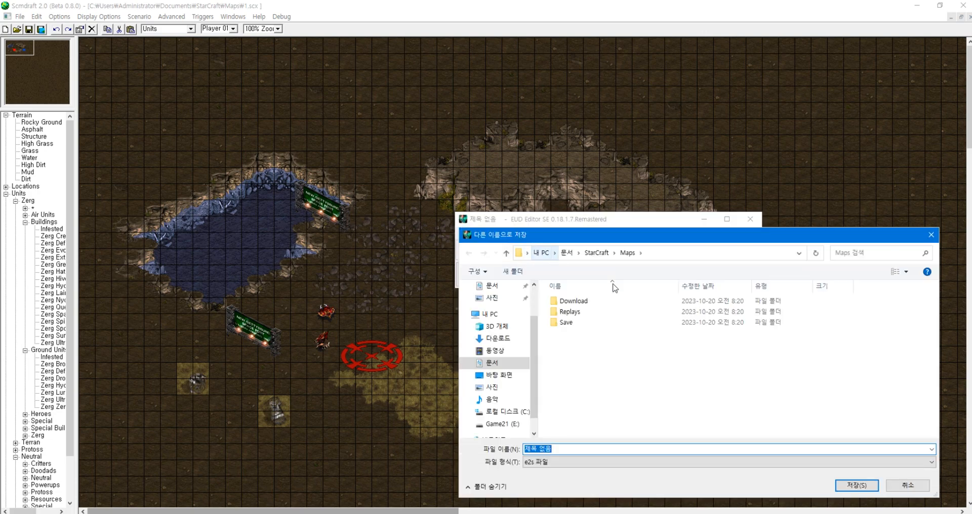
click(907, 484)
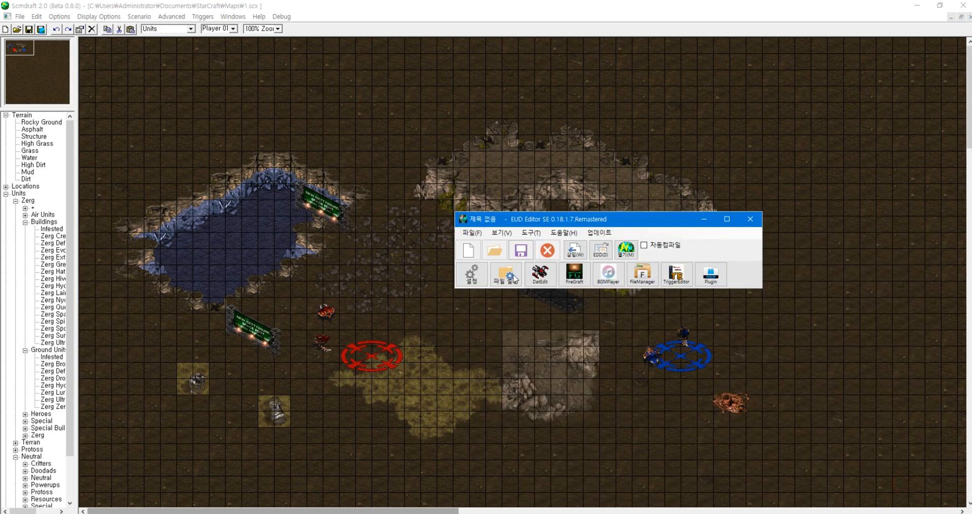
click(540, 272)
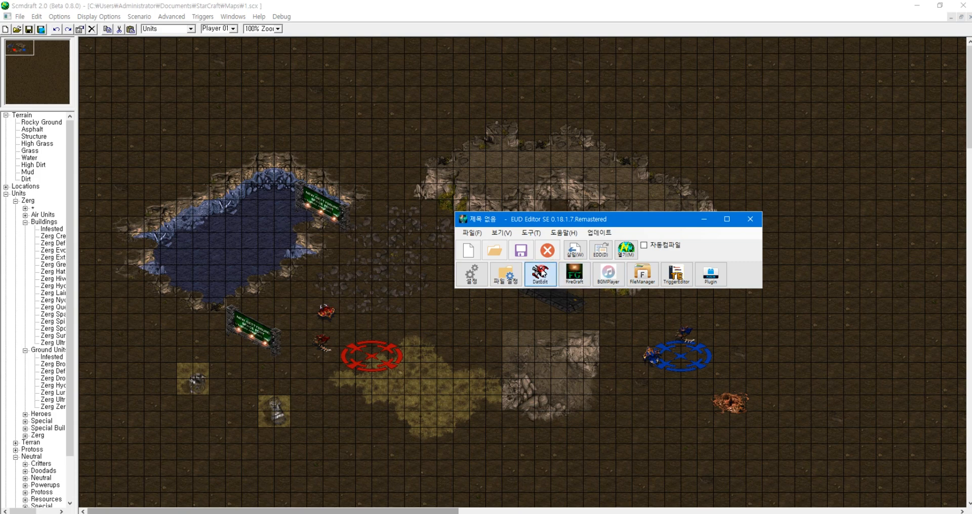
drag(460, 126, 650, 121)
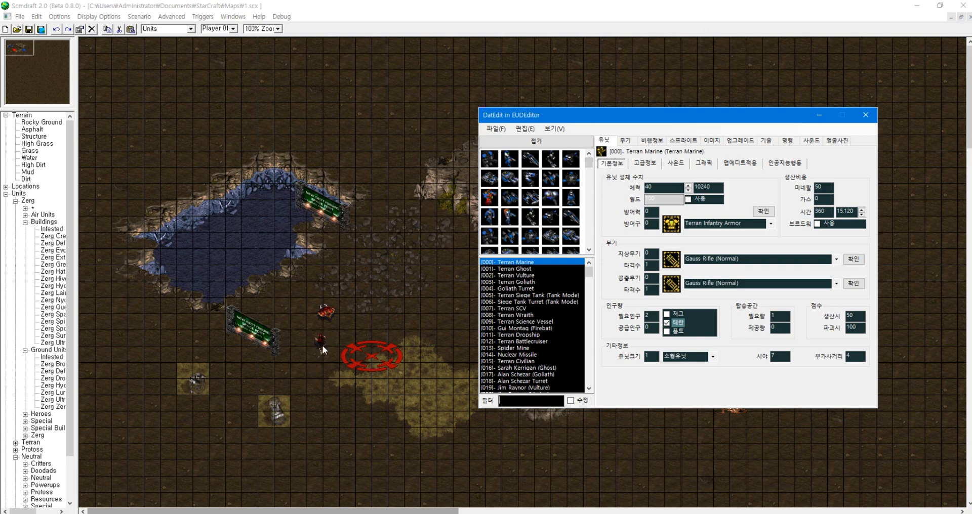
scroll(573, 191, down, 1)
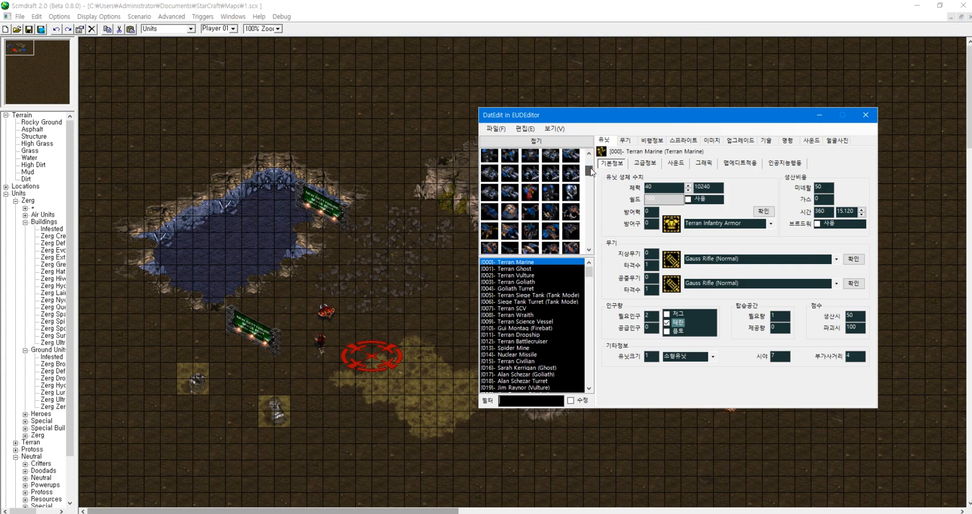
click(551, 213)
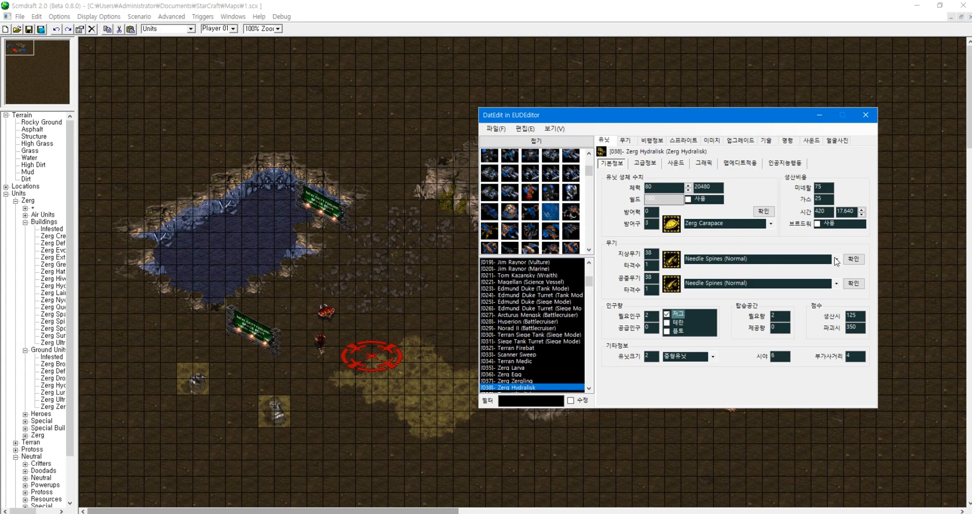
click(853, 259)
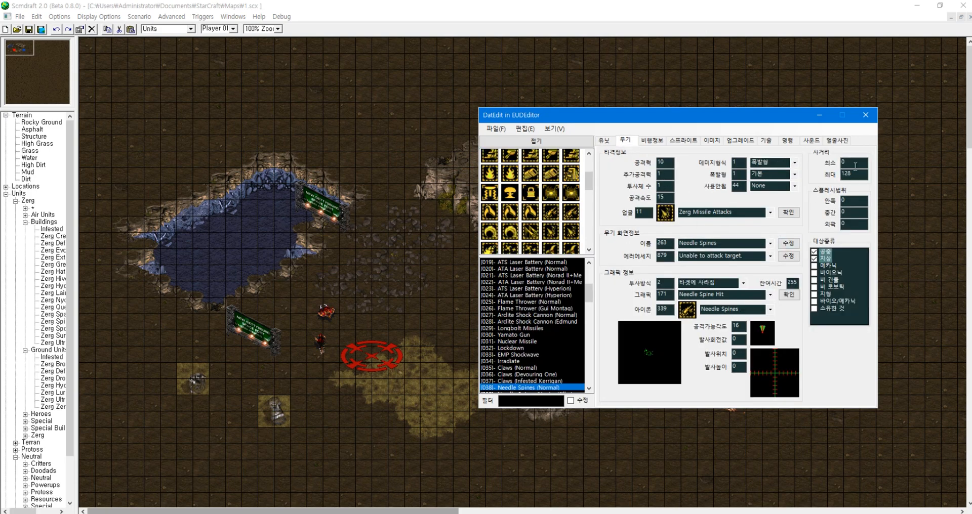
Step: Set the Needle Spines attack damage to 15 and its maximum range to 256, and close DatEdit
click(663, 161)
key(BackSpace)
drag(862, 175, 812, 176)
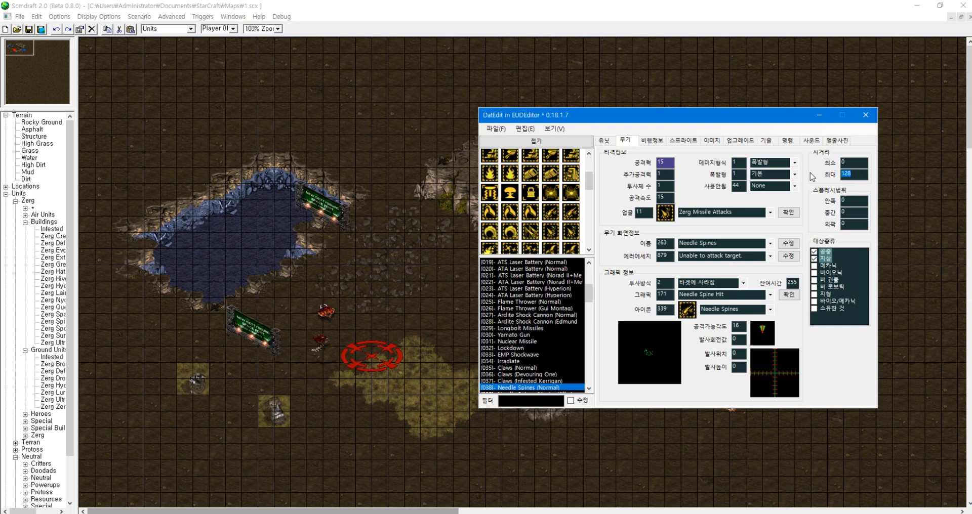
text(256)
click(865, 115)
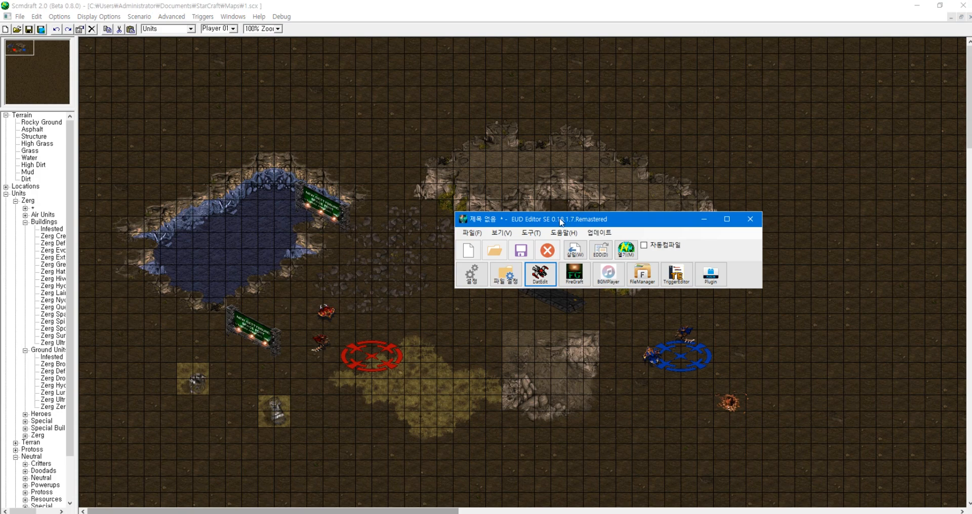
Step: Save the EUD project as 123654 in the StarCraft folder in Documents
click(518, 256)
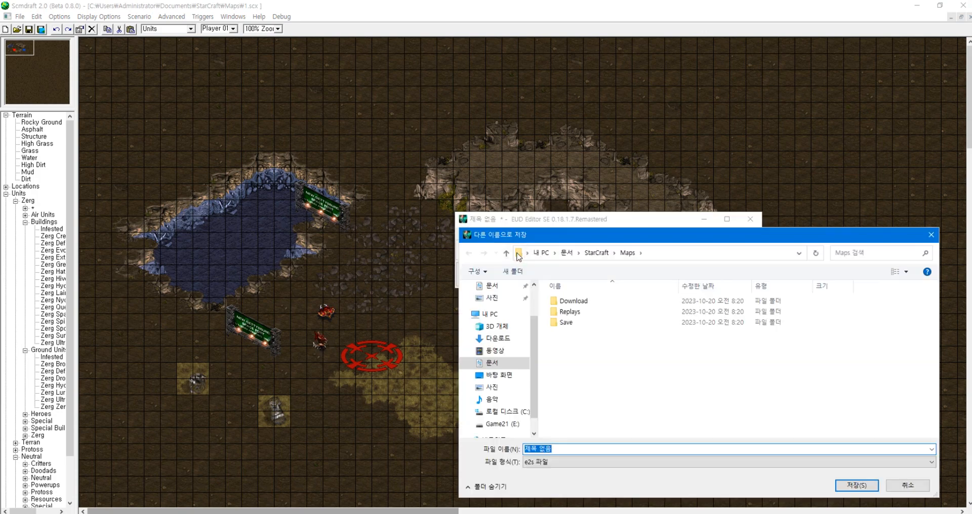
drag(565, 235, 598, 156)
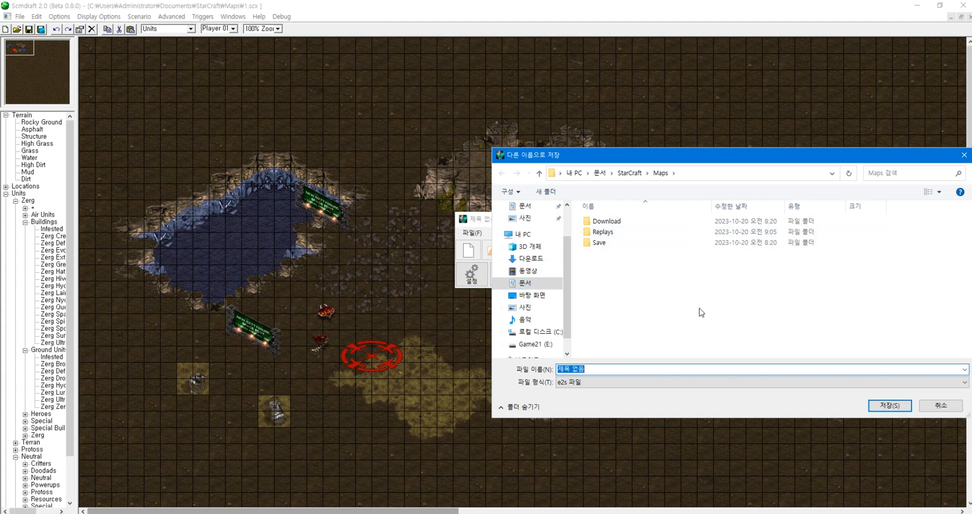
click(540, 285)
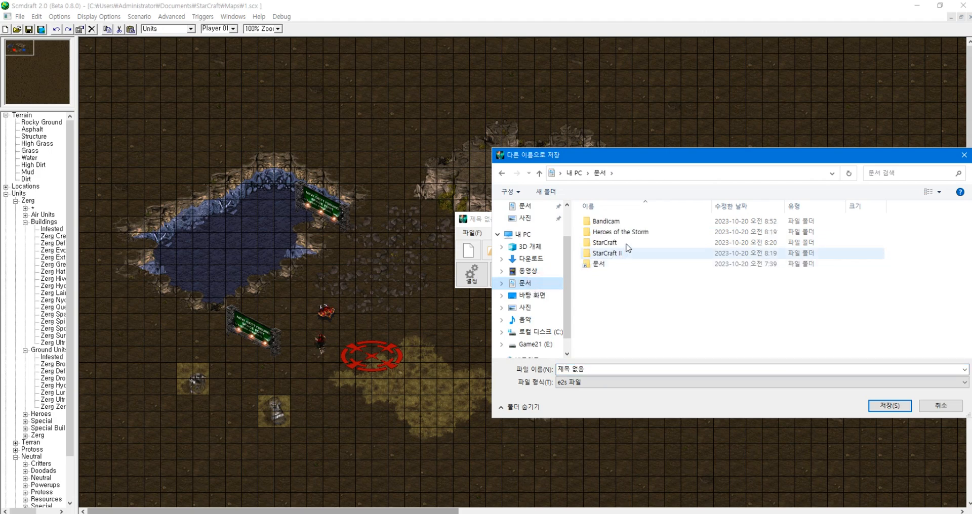
double_click(613, 243)
click(596, 370)
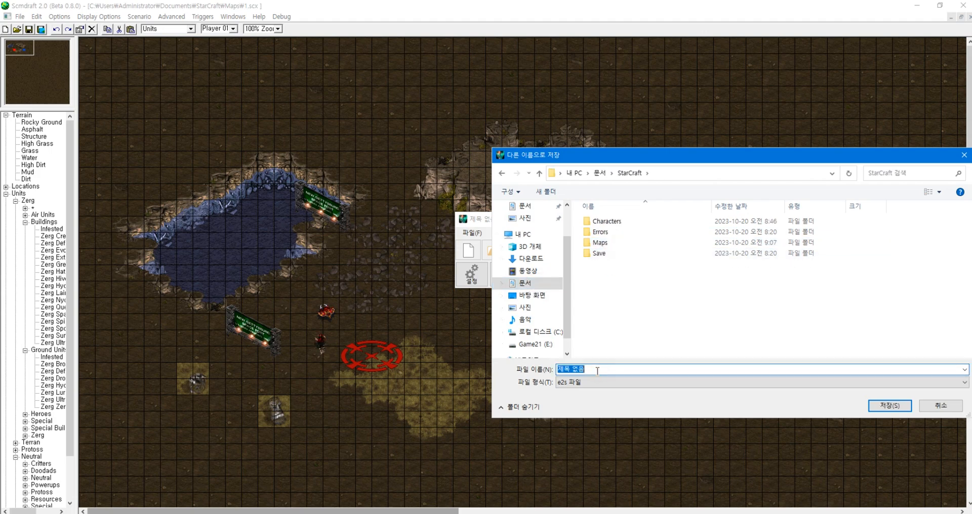
text(123654)
click(884, 406)
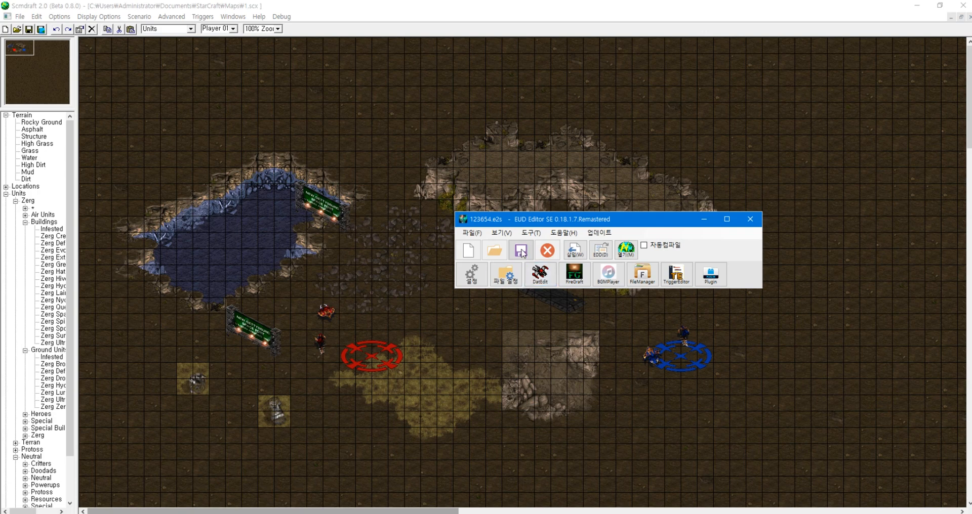
click(520, 250)
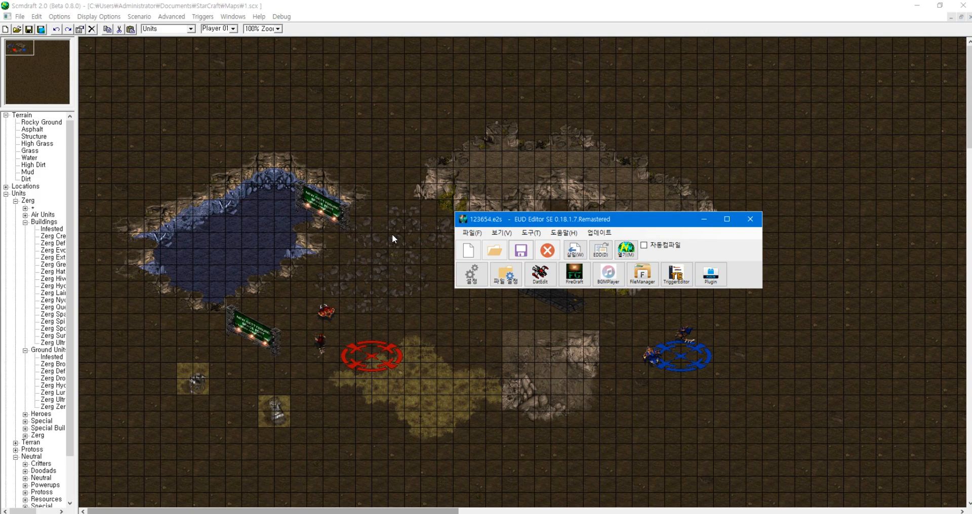
Step: Build the project into its output map, and locate 2.scx in the StarCraft Maps folder in Documents
click(579, 253)
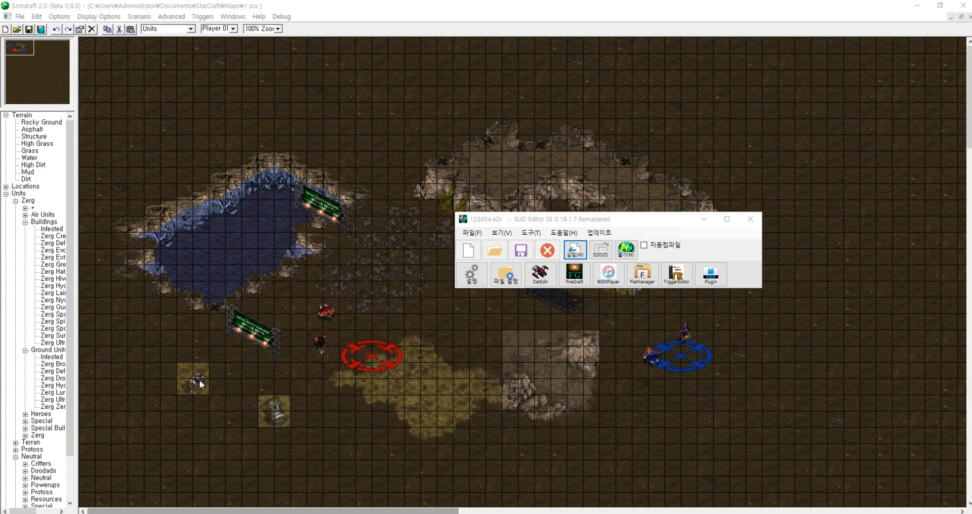
click(65, 504)
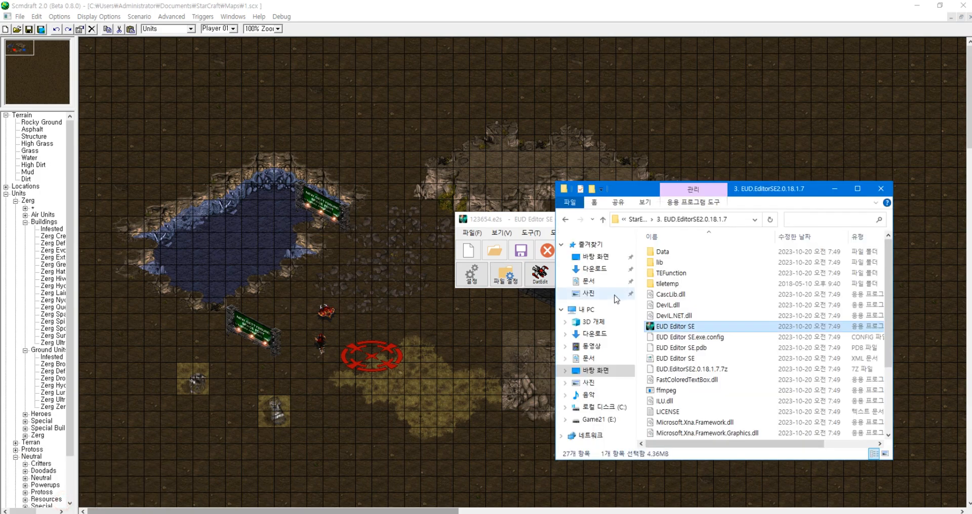
click(588, 282)
double_click(671, 273)
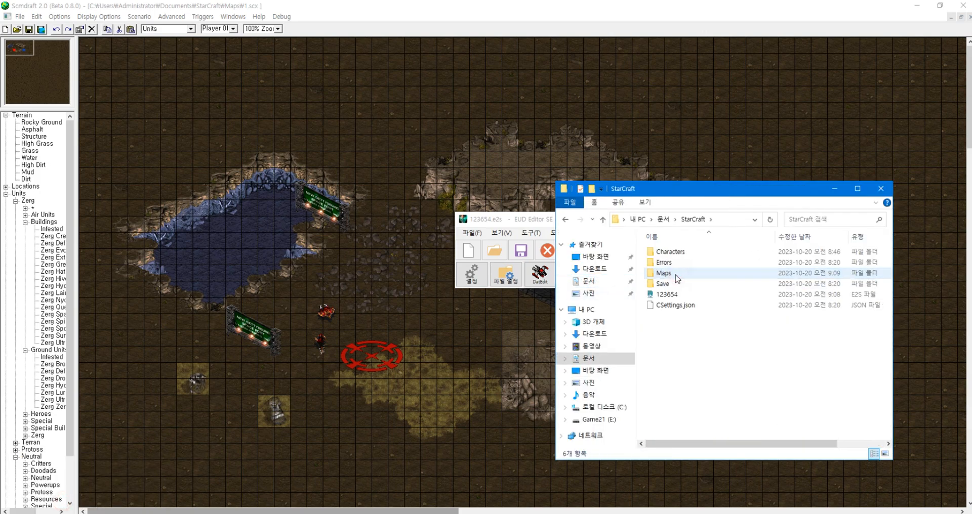
double_click(679, 276)
click(673, 295)
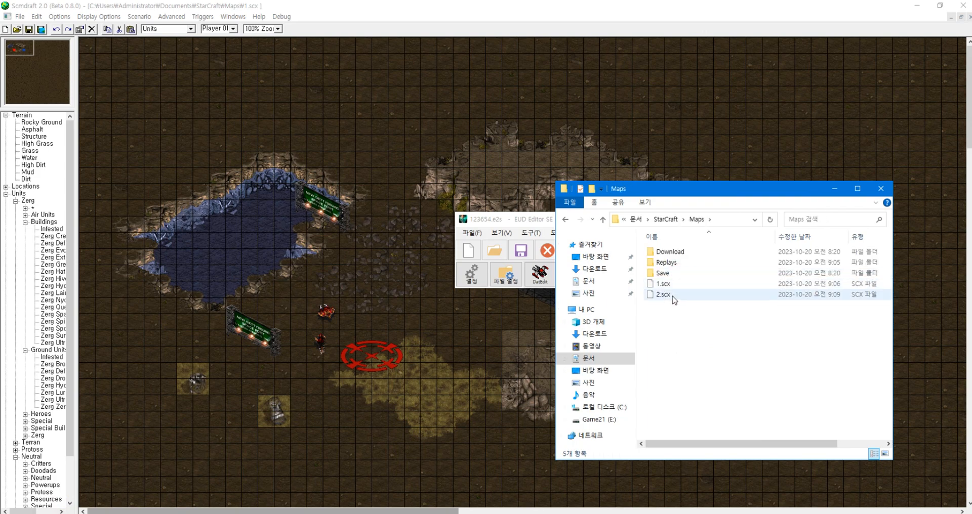
Step: Widen the Maps folder window and compare the file details of 1.scx and 2.scx
drag(557, 346, 425, 347)
click(604, 294)
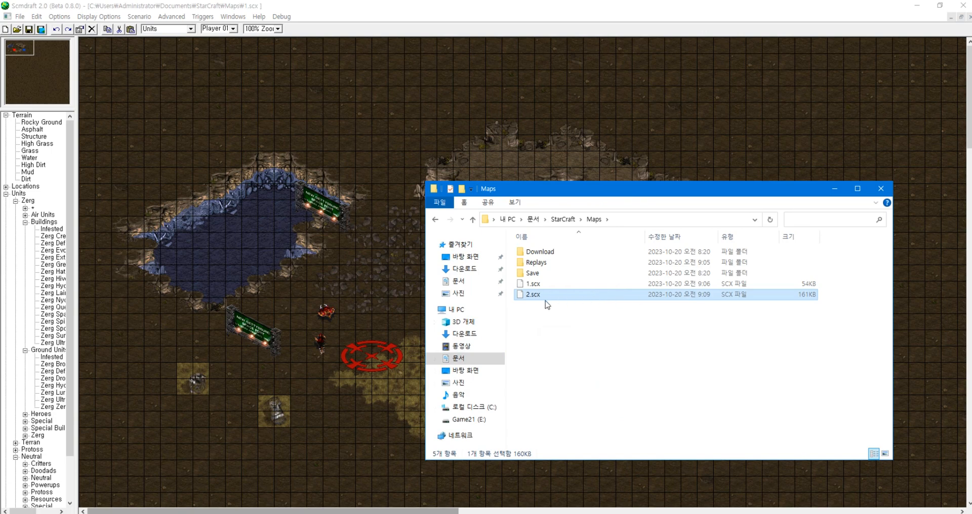
click(568, 286)
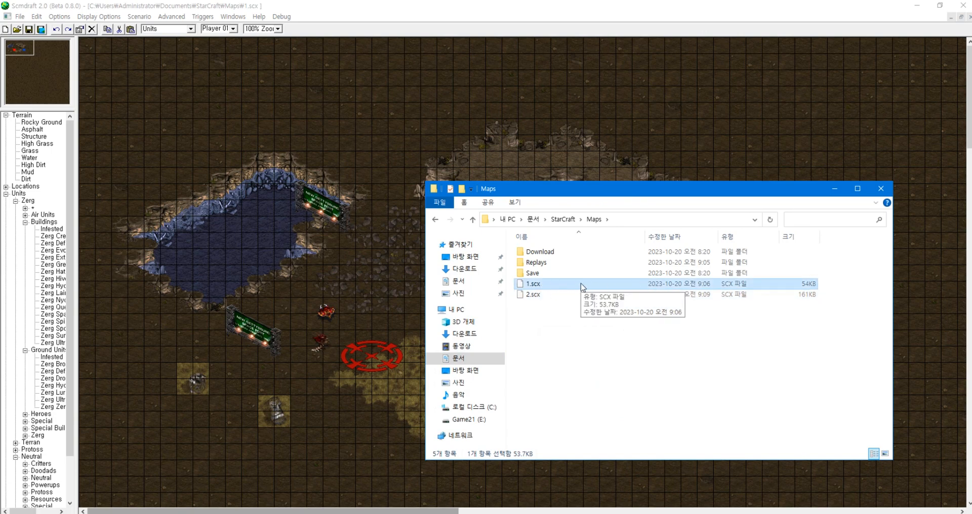
shift+click(569, 298)
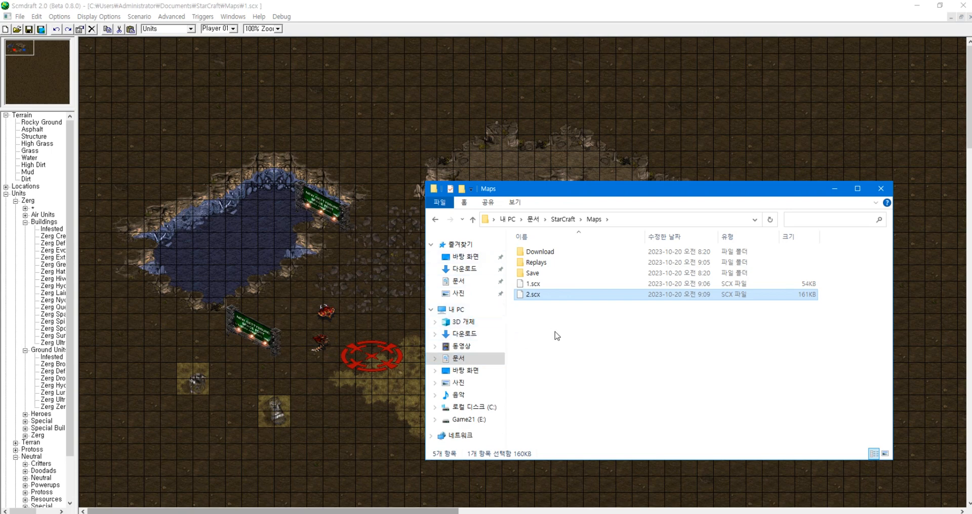
click(568, 320)
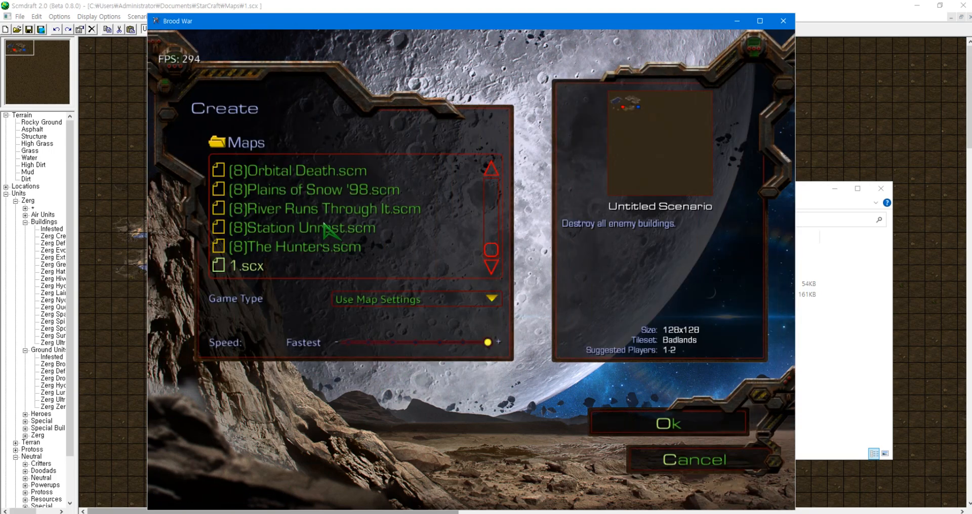
Step: Switch to Brood War, create a Use Map Settings game on 2.scx, and start it
scroll(324, 230, down, 1)
click(250, 267)
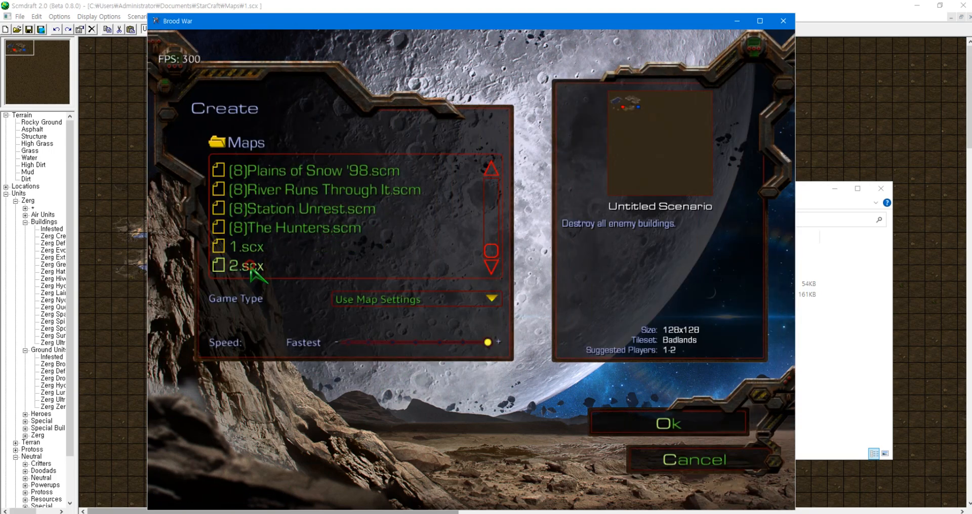
double_click(248, 270)
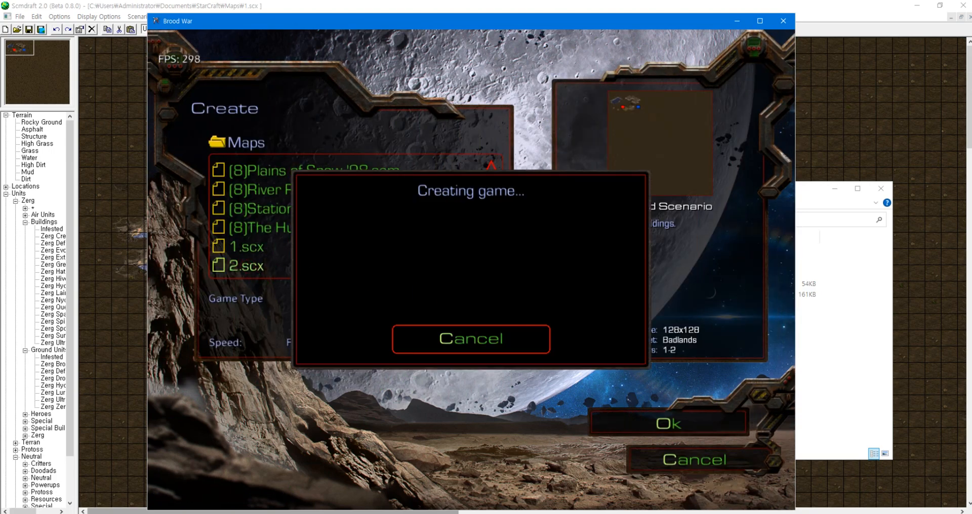
click(673, 422)
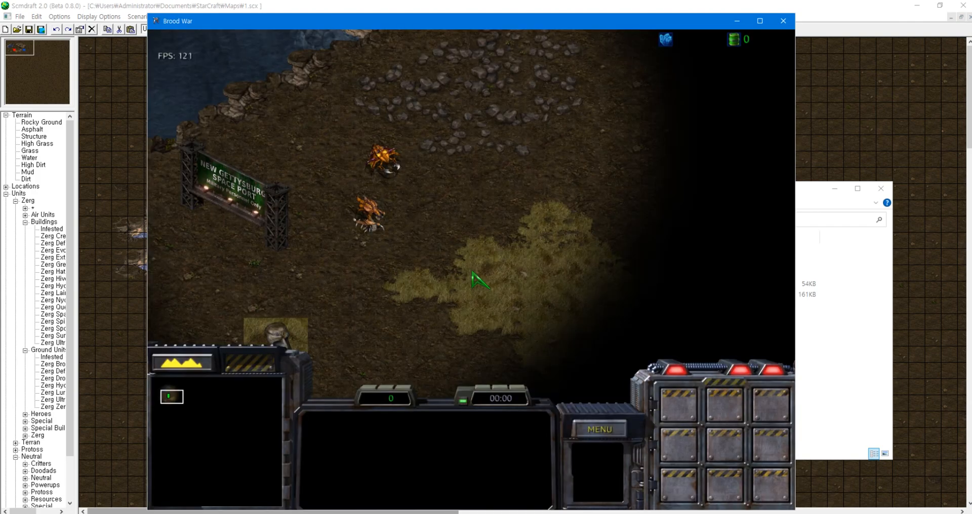
Step: Select the Hydralisk in the test game and move it up to the upper New Gettysburg sign
click(369, 215)
right_click(325, 236)
key(Up)
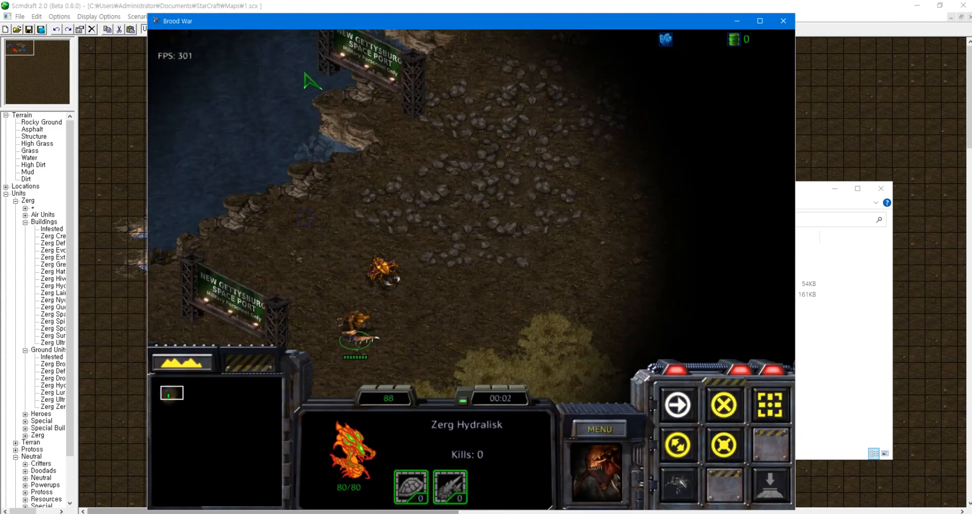
right_click(334, 252)
right_click(414, 205)
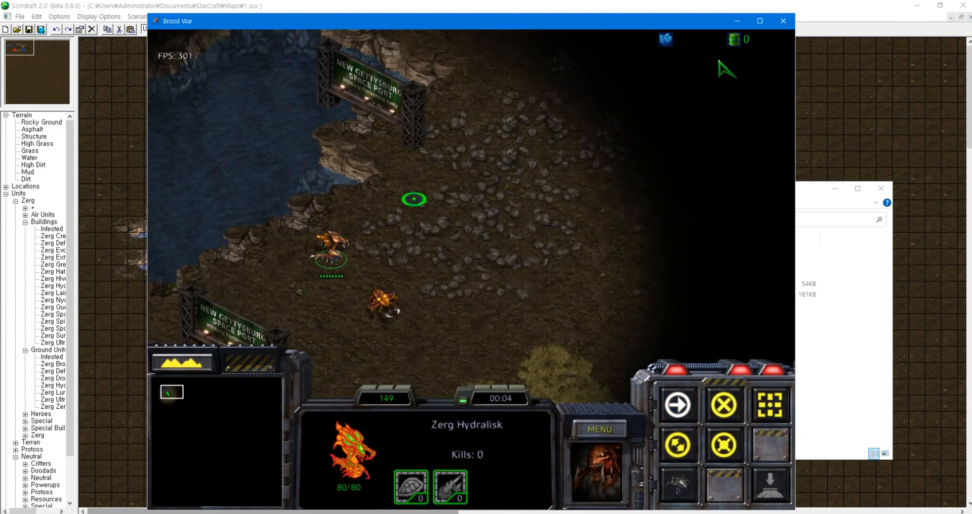
right_click(440, 185)
right_click(419, 156)
right_click(438, 153)
Step: Send the Hydralisk and its companion unit in turn eastward past the grass toward the enemy units
drag(451, 232, 360, 310)
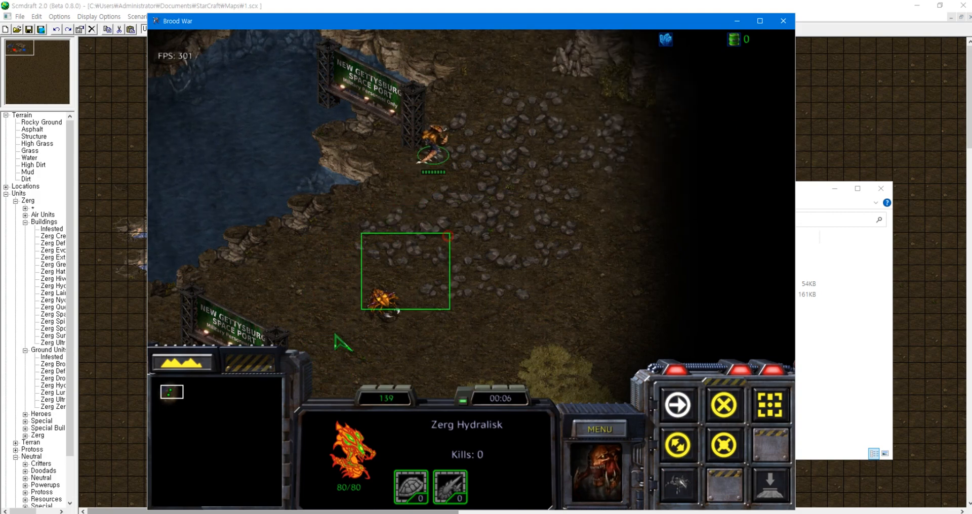
right_click(485, 320)
right_click(415, 321)
right_click(426, 377)
drag(434, 206, 313, 125)
right_click(367, 136)
right_click(370, 117)
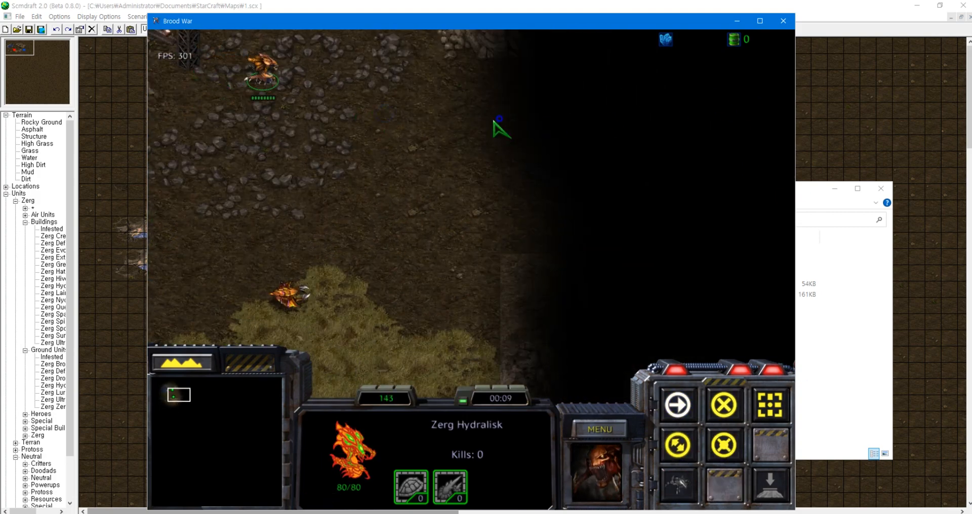
drag(369, 248, 268, 320)
right_click(560, 278)
drag(512, 175, 331, 69)
right_click(299, 108)
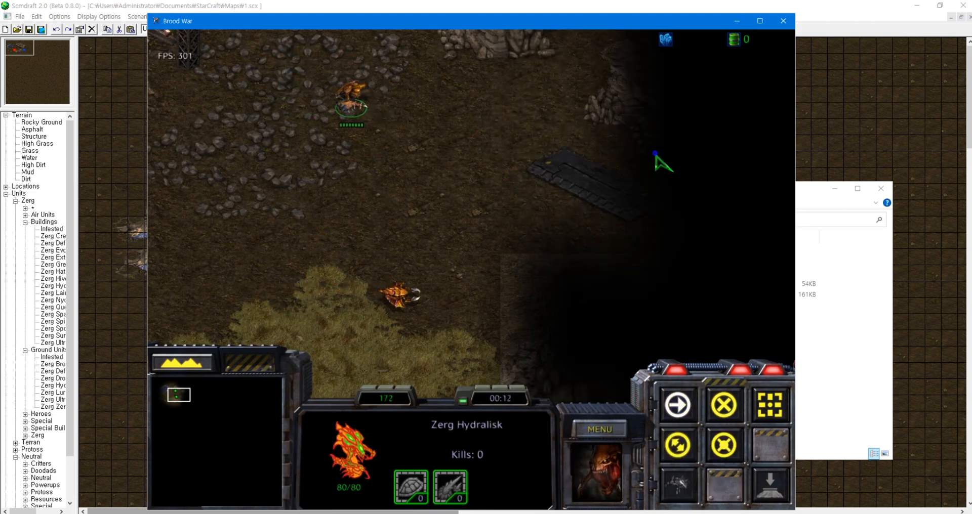
right_click(792, 175)
right_click(602, 189)
right_click(462, 247)
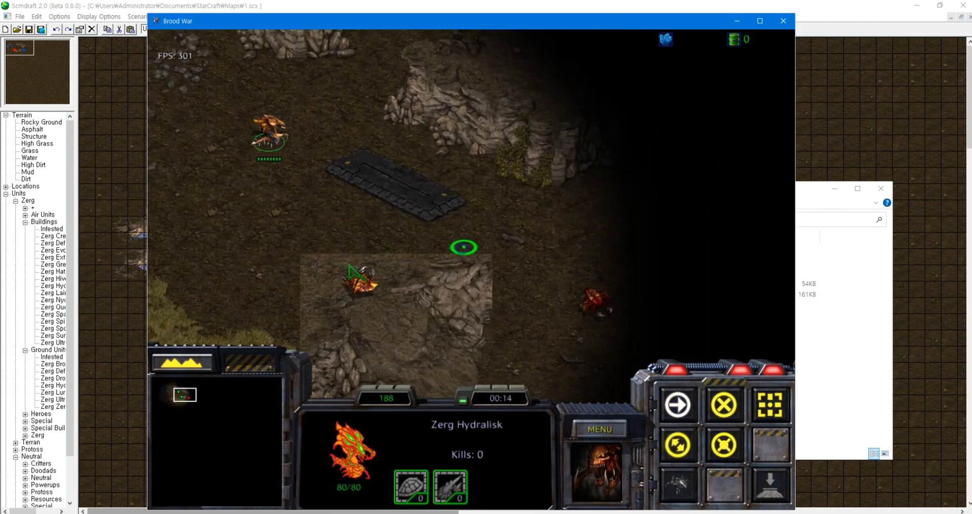
Step: Position the Hydralisk on the square rocky patch and attack the enemy Hydralisk from there to test the weapon changes
right_click(330, 272)
right_click(323, 327)
right_click(324, 302)
right_click(328, 302)
right_click(411, 371)
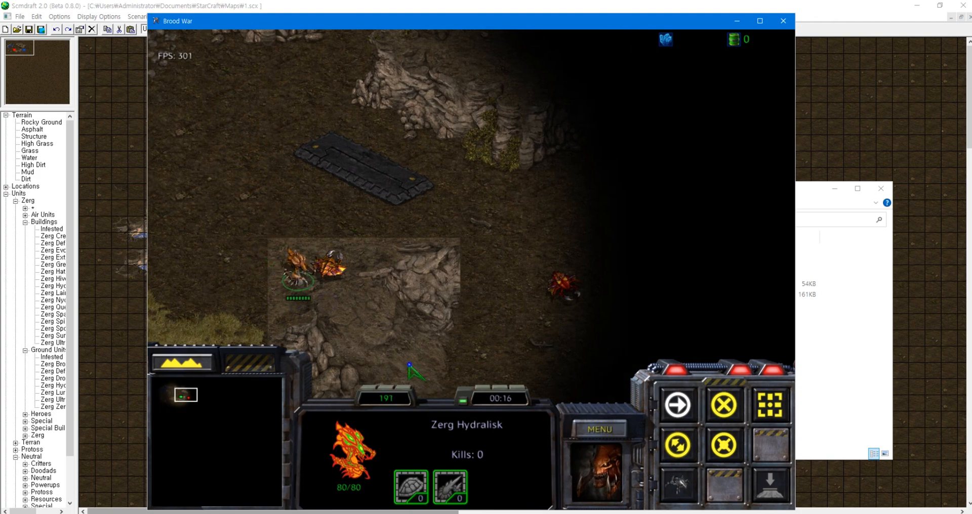
right_click(373, 213)
right_click(376, 215)
right_click(369, 186)
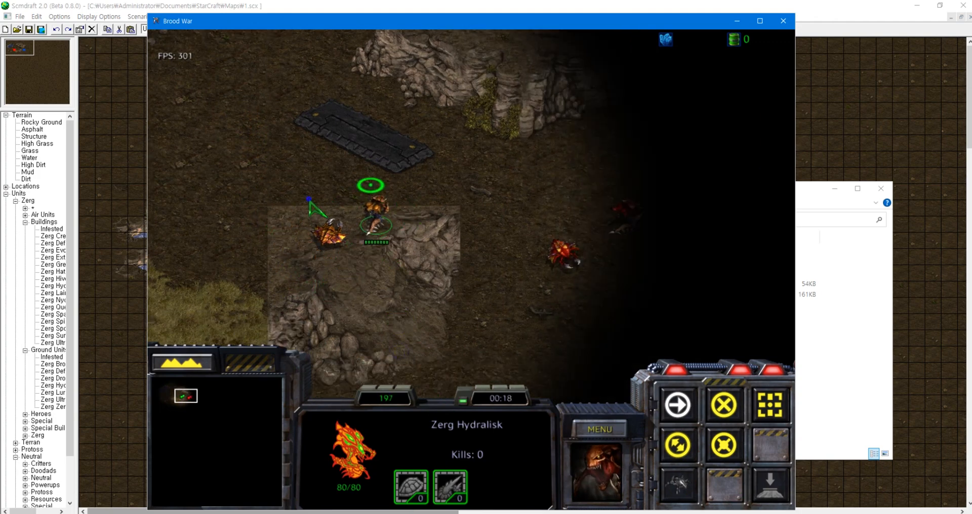
right_click(626, 215)
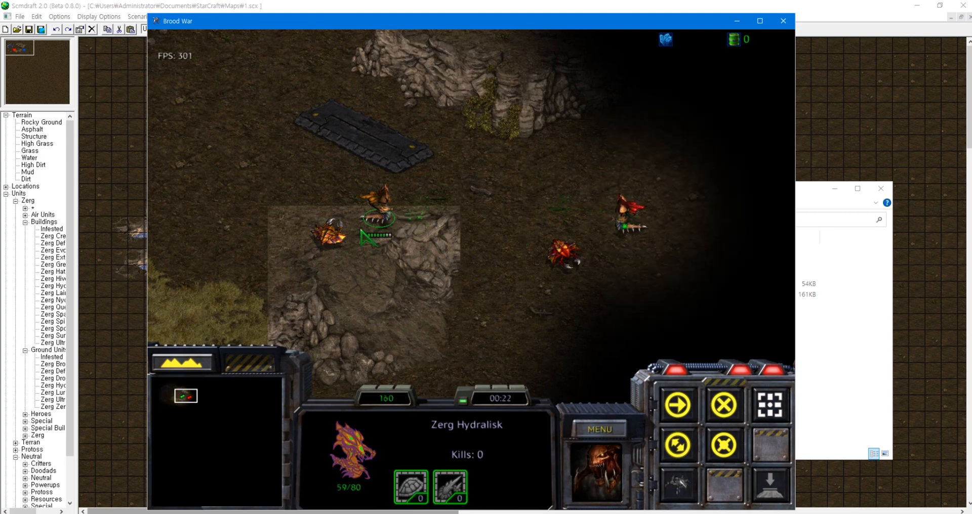
Step: Select the player's Drone and Hydralisk in turn, and move the Hydralisk to the open dirt west of the dark metal ramp
click(328, 231)
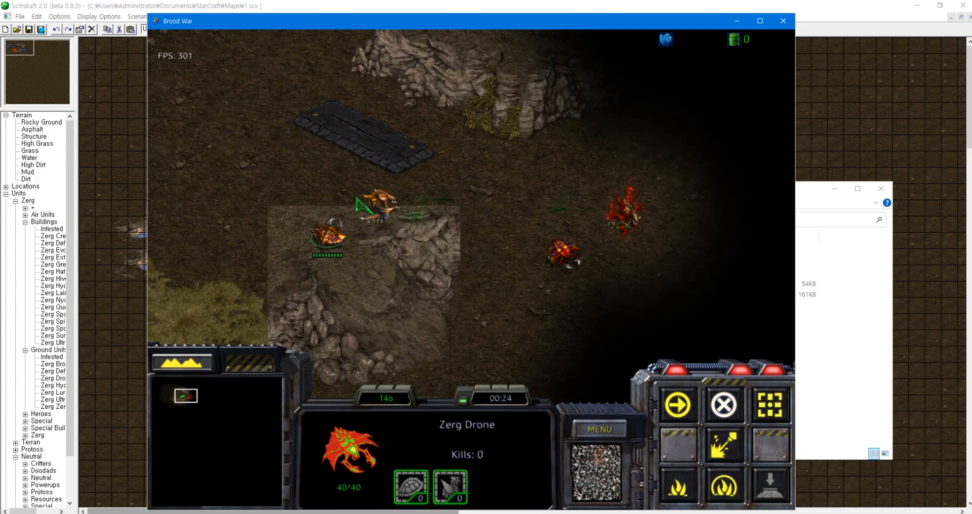
click(390, 214)
right_click(270, 157)
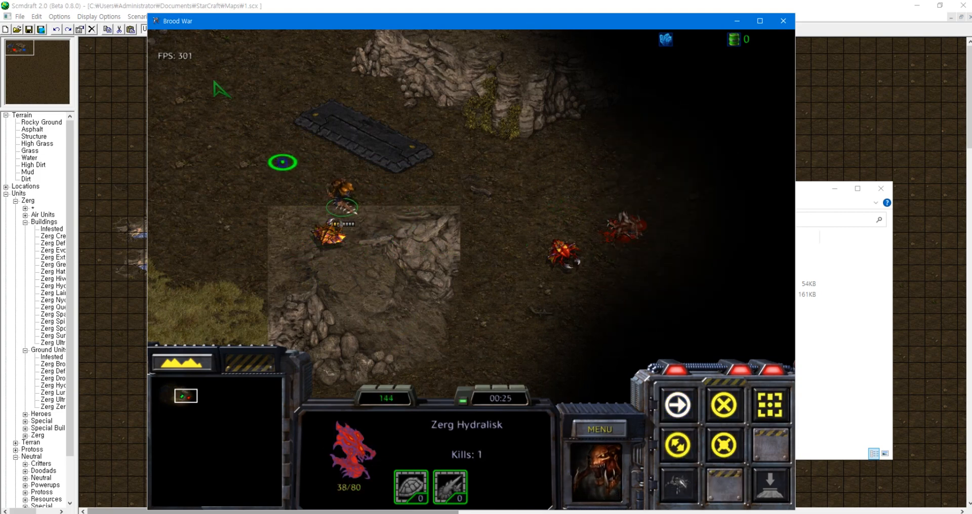
Step: End the test mission by surrendering, return to the game list, and minimize Brood War
click(600, 429)
click(466, 282)
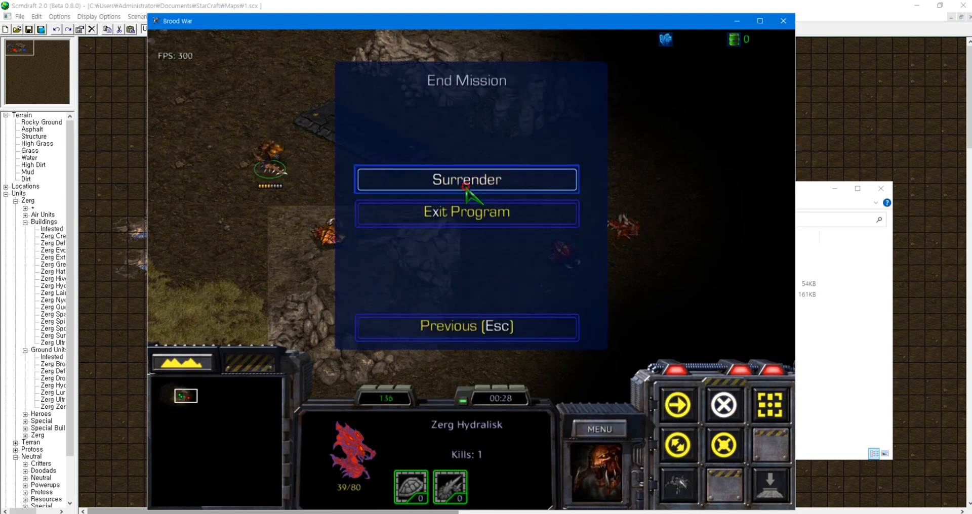
click(467, 179)
click(467, 180)
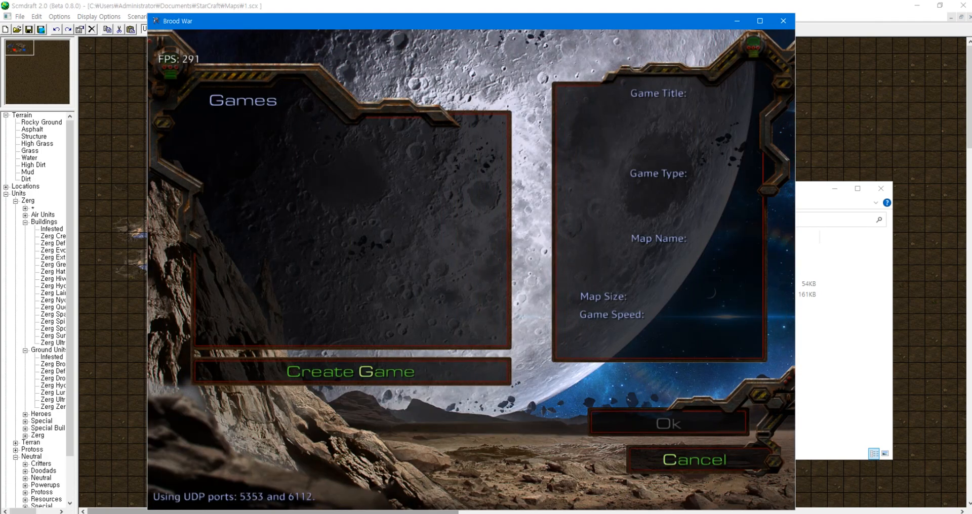
click(312, 513)
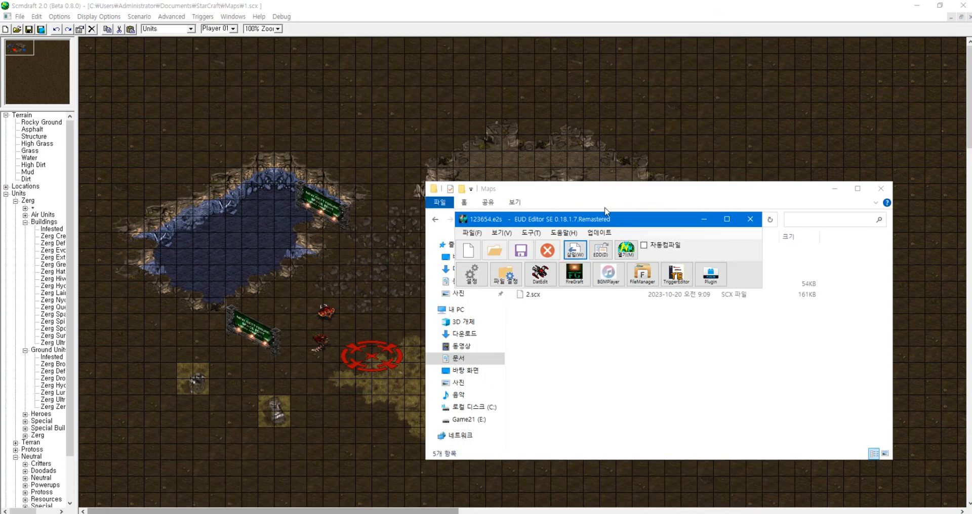
click(737, 21)
Step: Close ScmDraft 2 without saving the untitled jungle map, and close EUD Editor SE
click(40, 16)
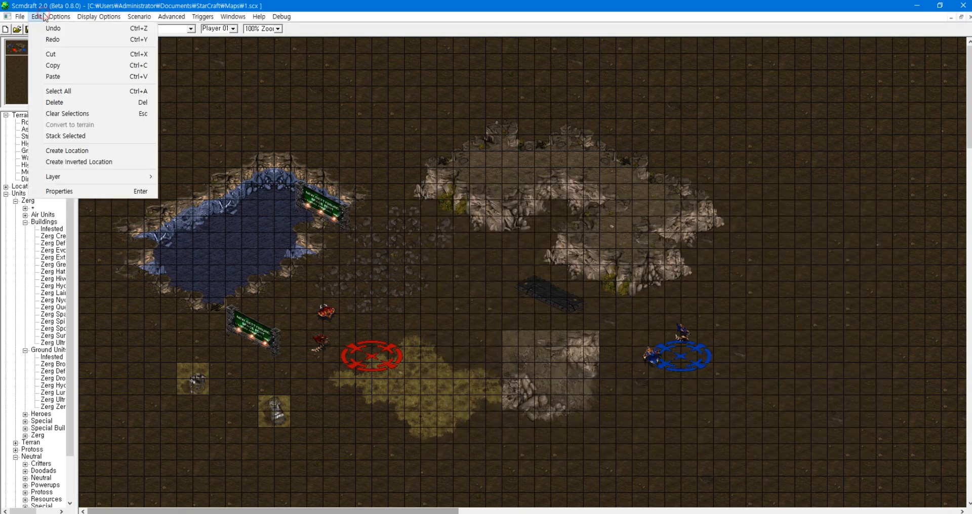
click(54, 6)
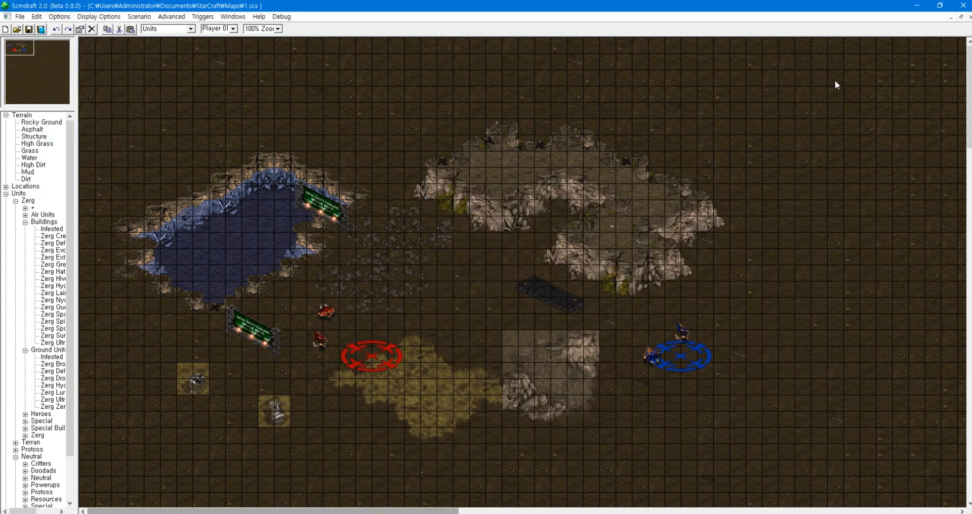
click(966, 6)
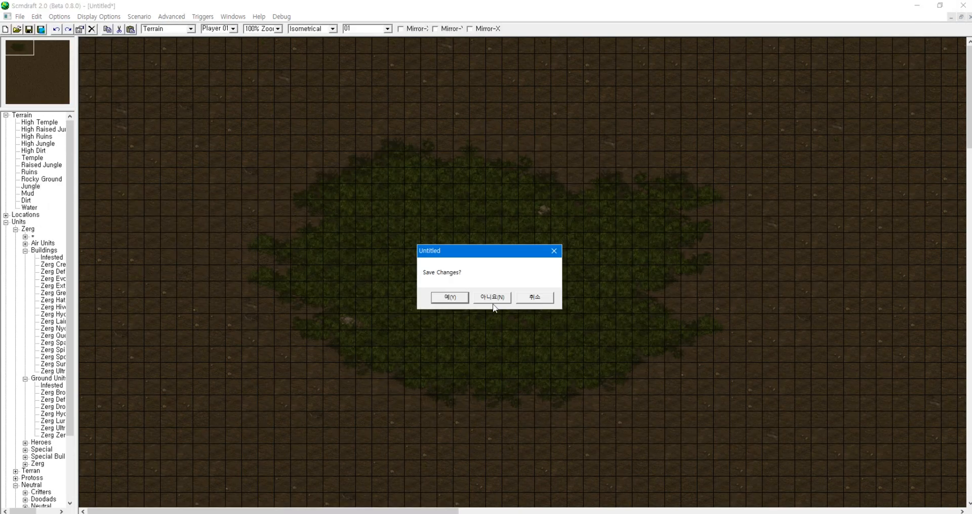
click(493, 302)
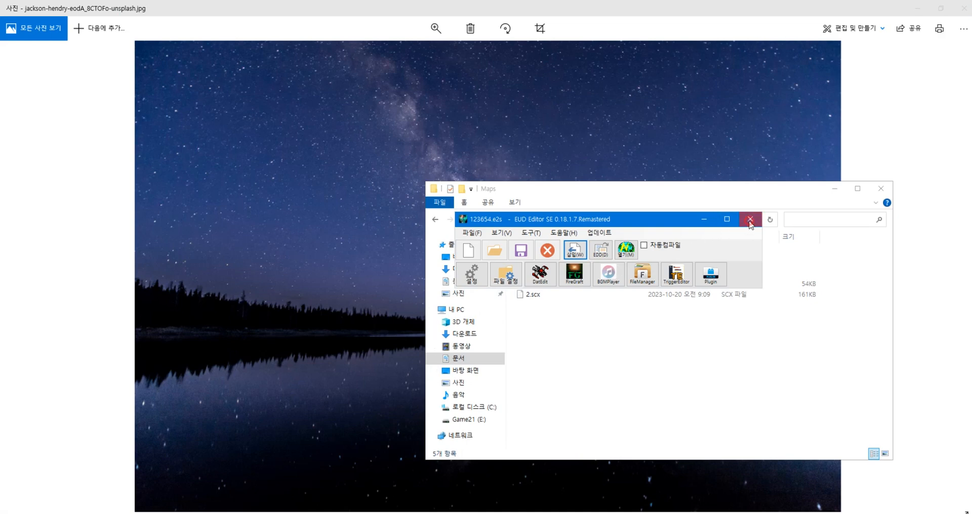
click(749, 221)
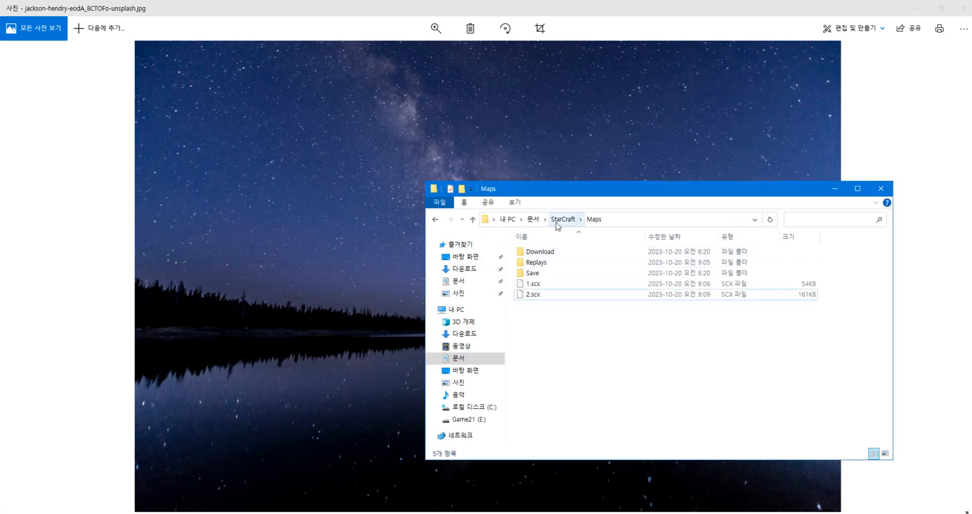
Step: Launch ScmDraft 2 from the StarEditor_EUD2 folder on the desktop, using the Default profile
click(463, 256)
click(550, 271)
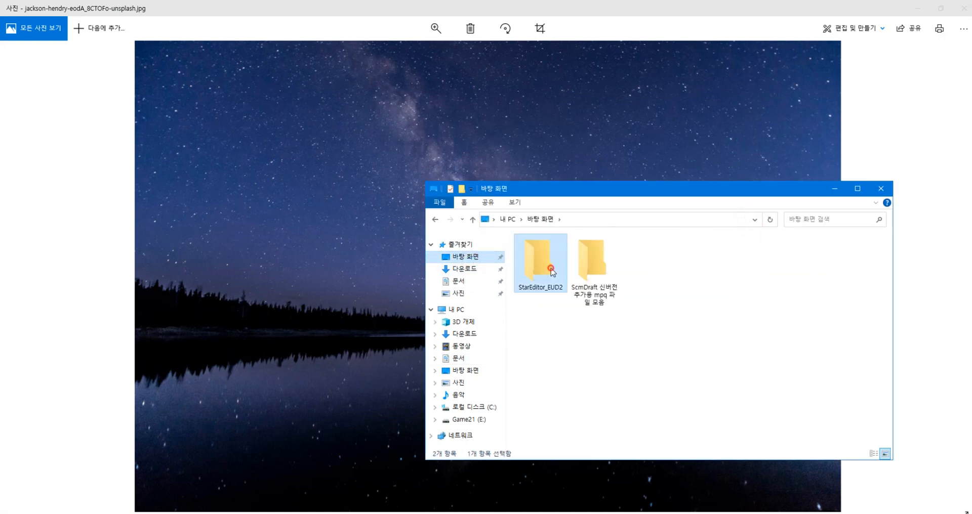
double_click(551, 271)
double_click(567, 252)
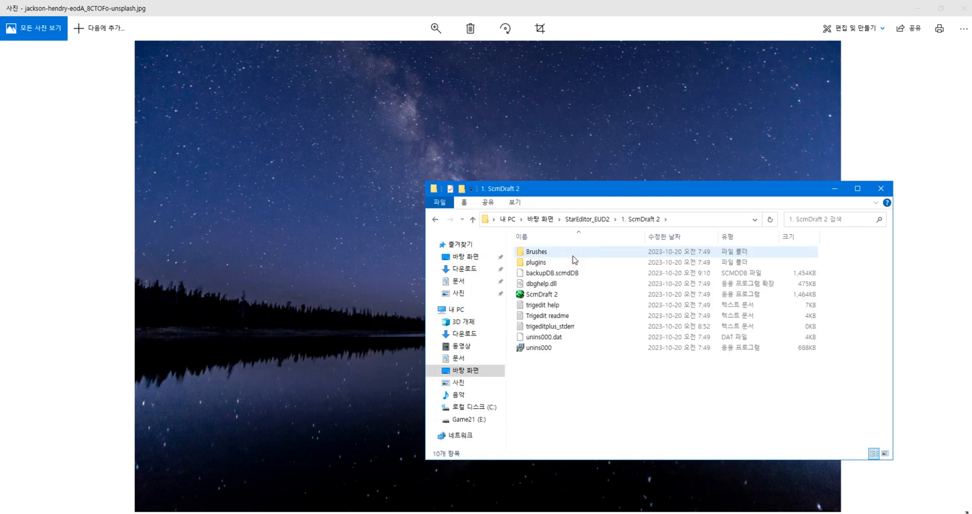
double_click(542, 294)
click(571, 405)
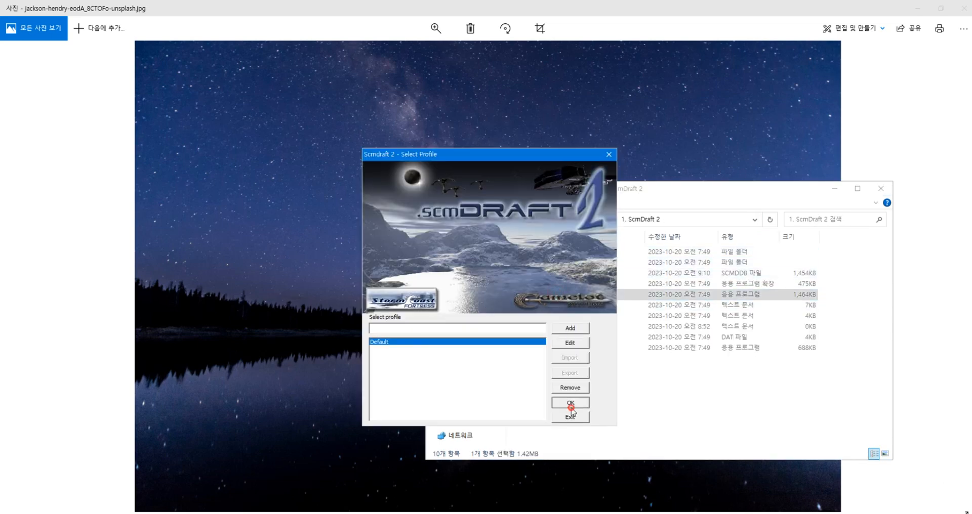
Step: Try to open the output map 2.scx from the Documents StarCraft Maps folder
click(17, 31)
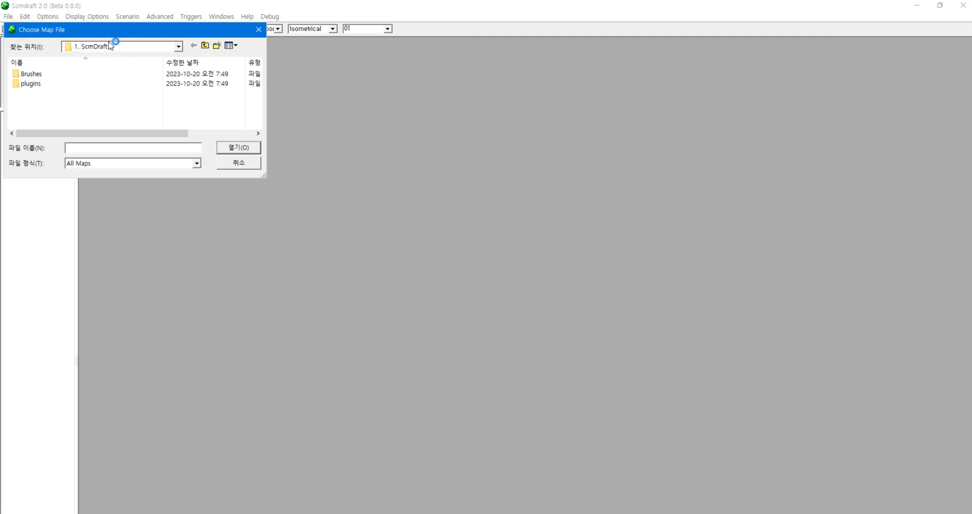
drag(113, 35, 379, 108)
click(384, 119)
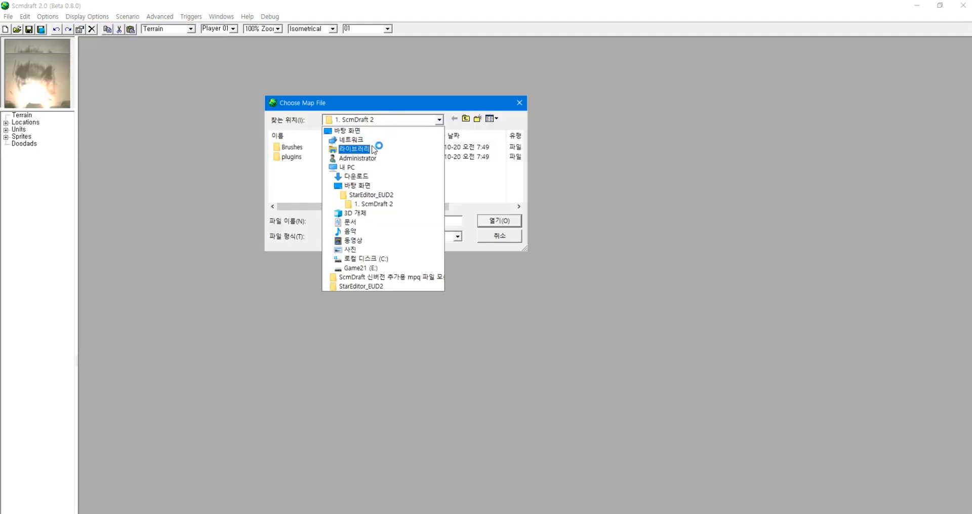
click(351, 223)
double_click(309, 166)
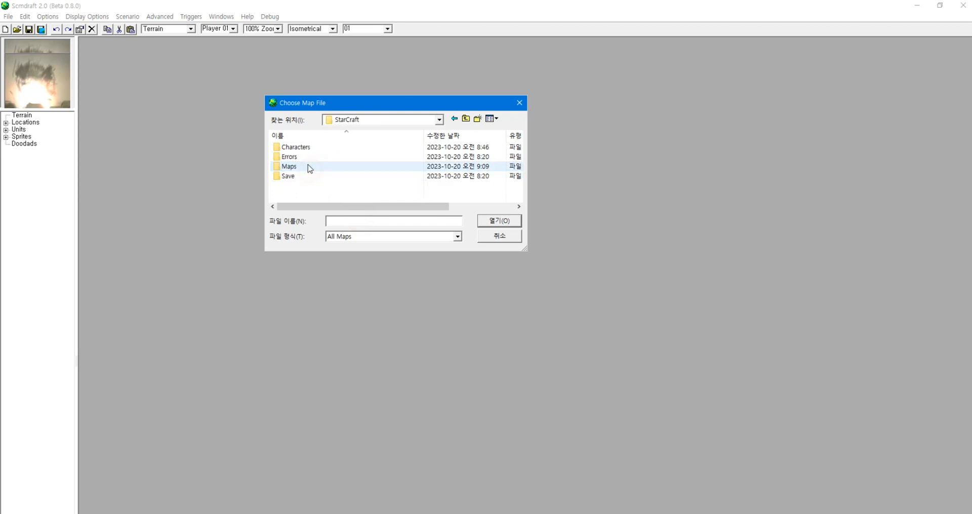
double_click(310, 165)
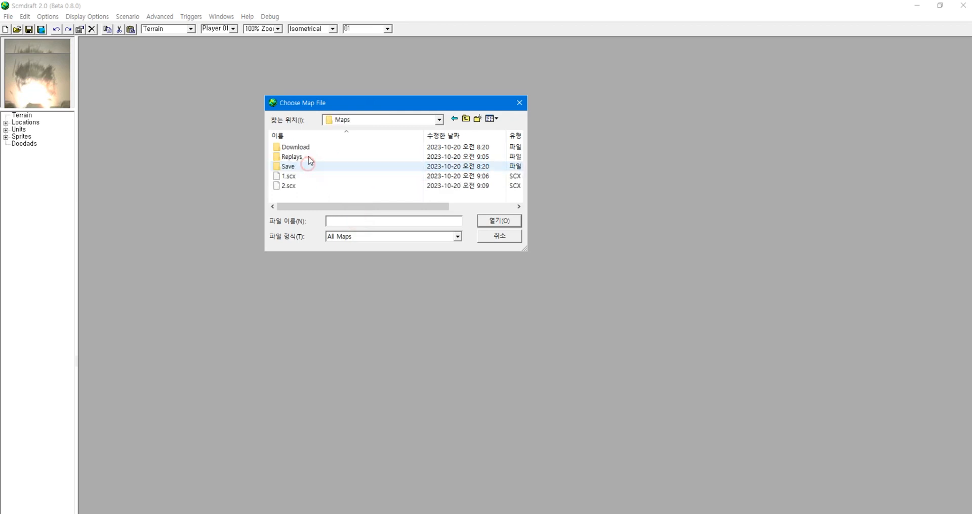
double_click(303, 187)
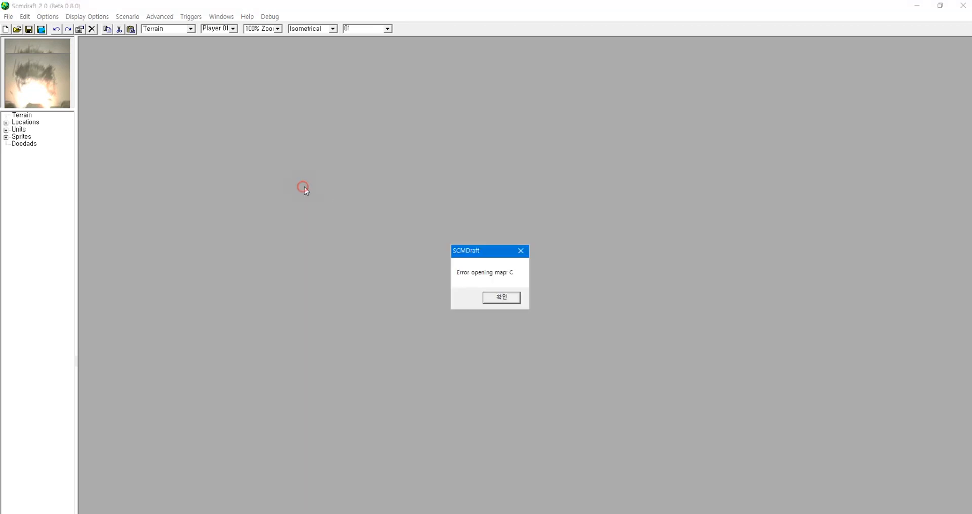
click(509, 296)
Step: Open the source map 1.scx from the Maps folder, and close ScmDraft 2 after viewing it
click(17, 29)
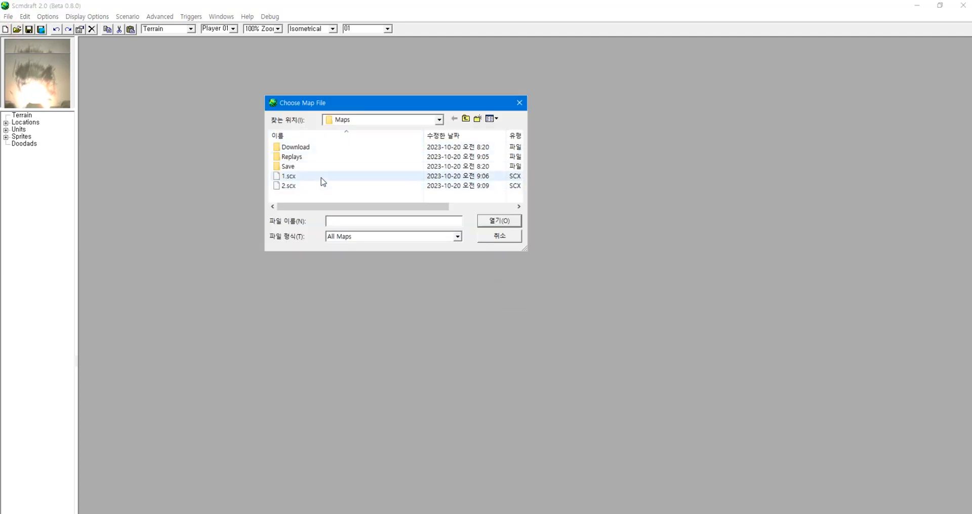
double_click(289, 176)
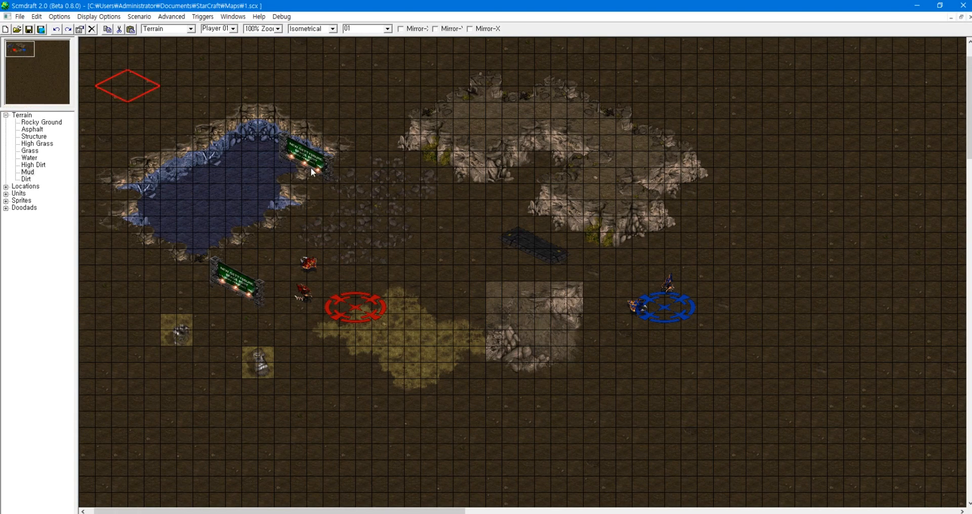
click(963, 6)
Step: Launch EUD Editor SE from the 3. EUD.EditorSE2.0.18.1.7 folder and open the saved project 123654
click(590, 219)
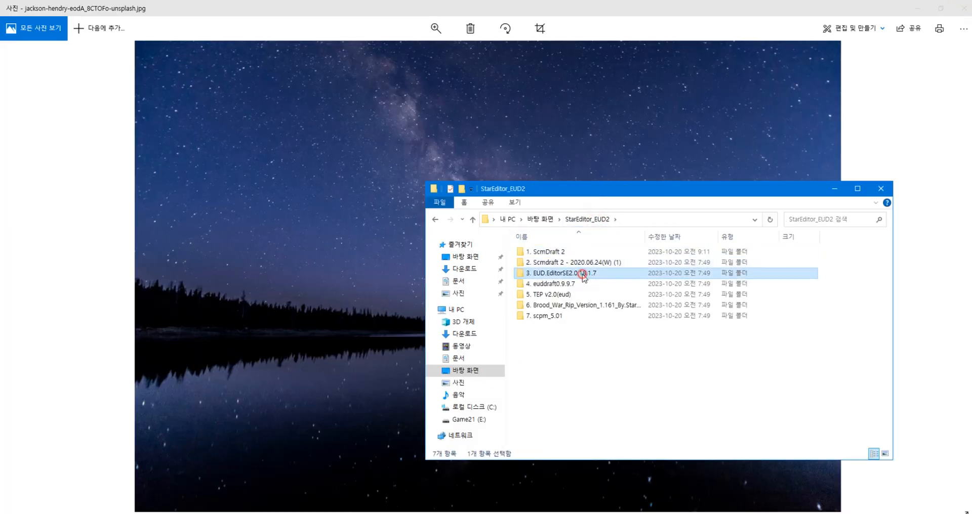
double_click(582, 274)
click(550, 328)
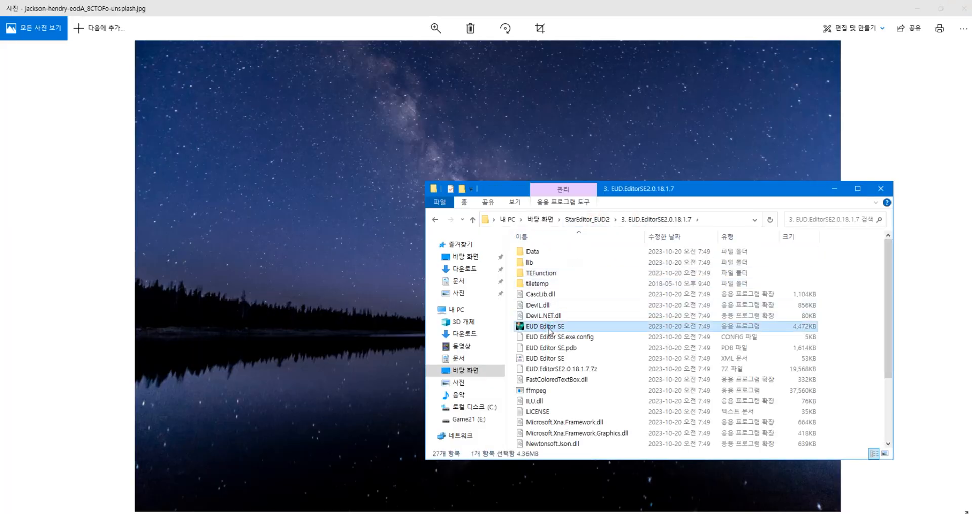
double_click(549, 328)
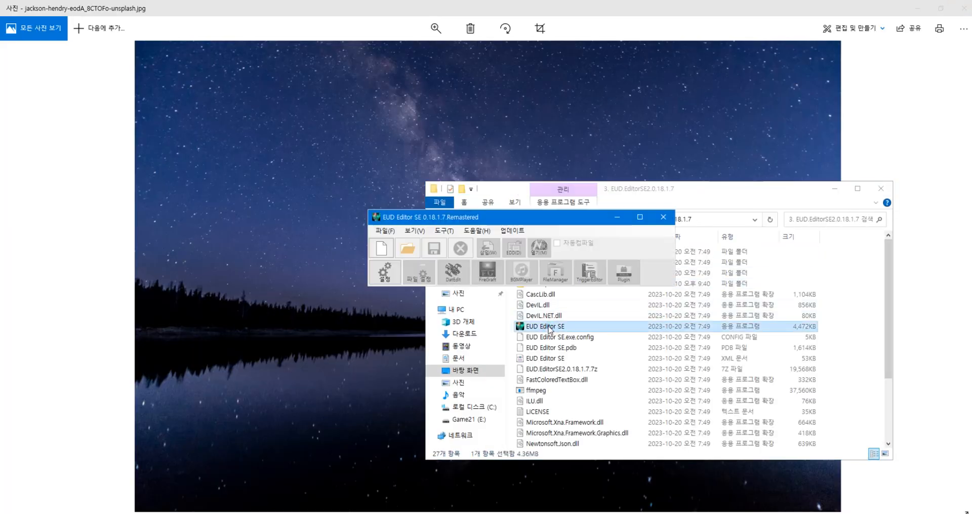
click(407, 248)
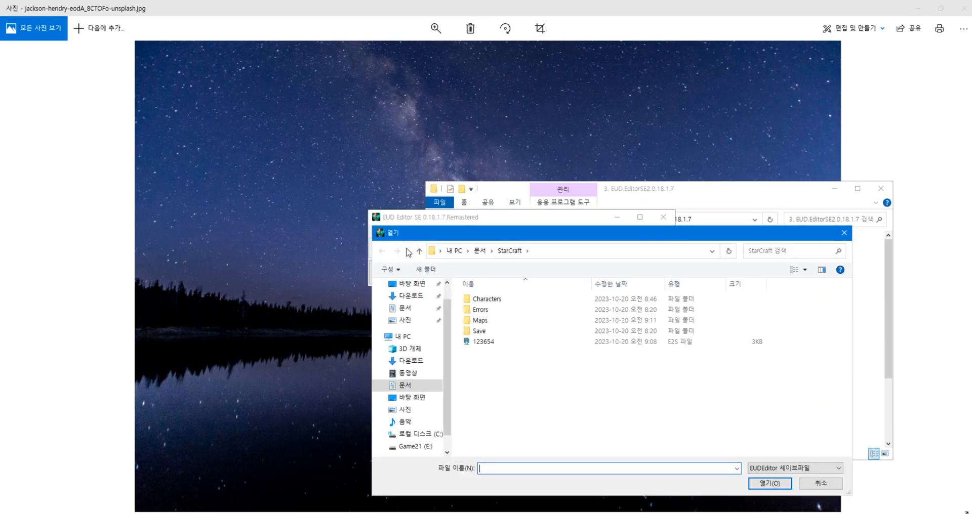
click(496, 348)
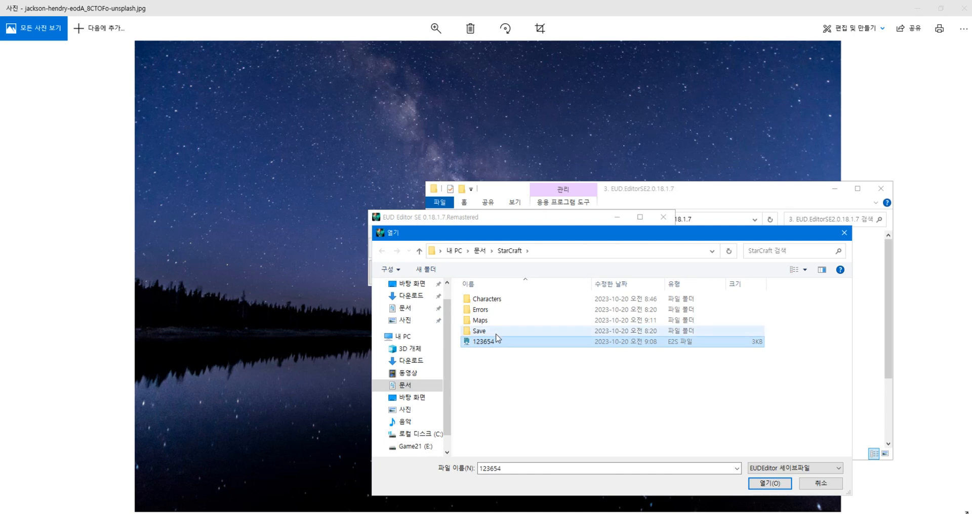
double_click(495, 344)
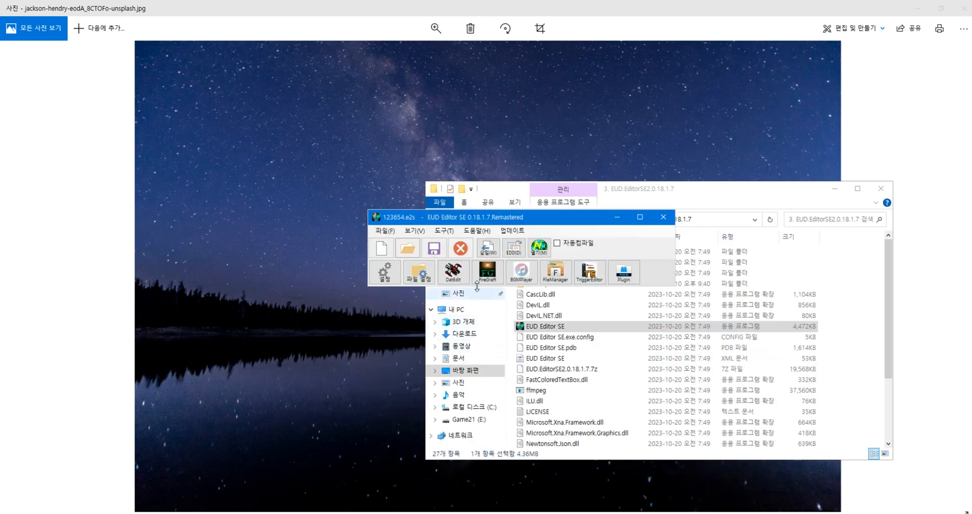
Step: View the project's DatEdit editor, close it along with EUD Editor SE, and minimize the folder window
click(453, 282)
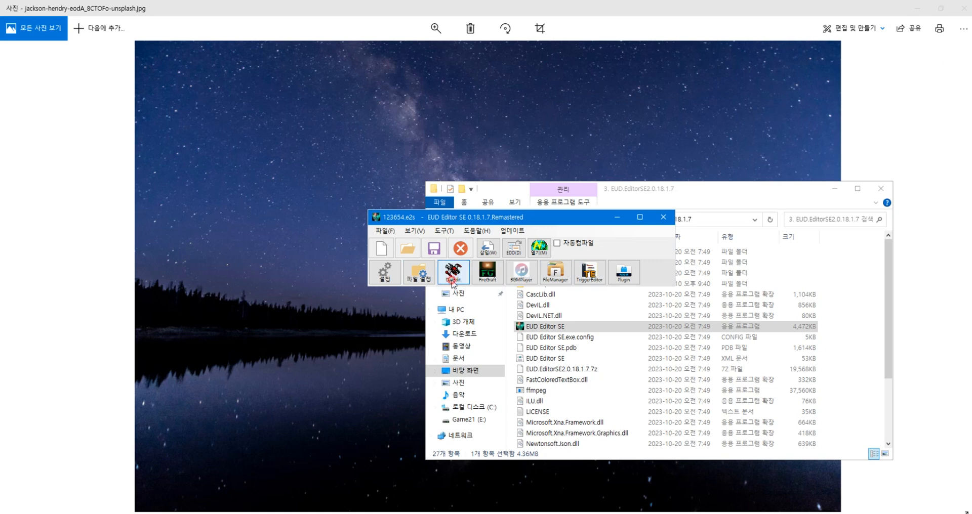
click(679, 119)
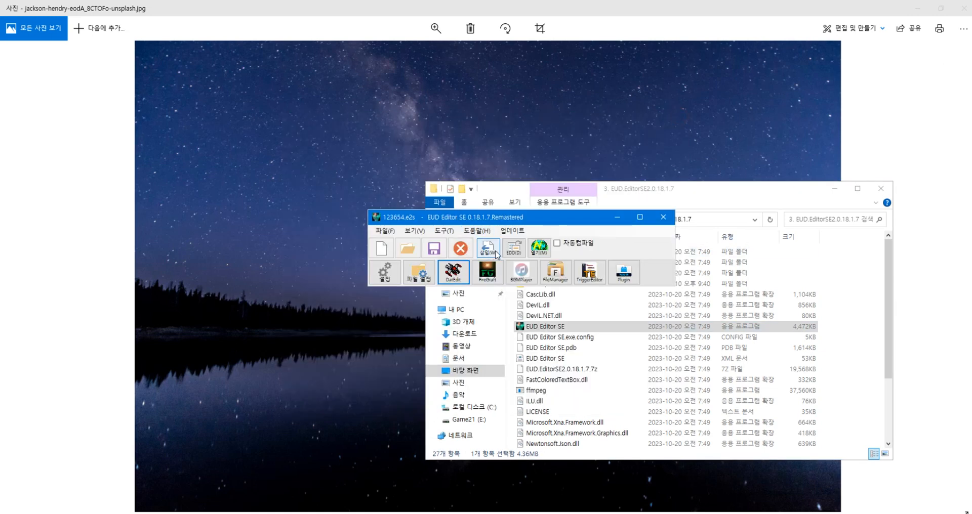
click(664, 218)
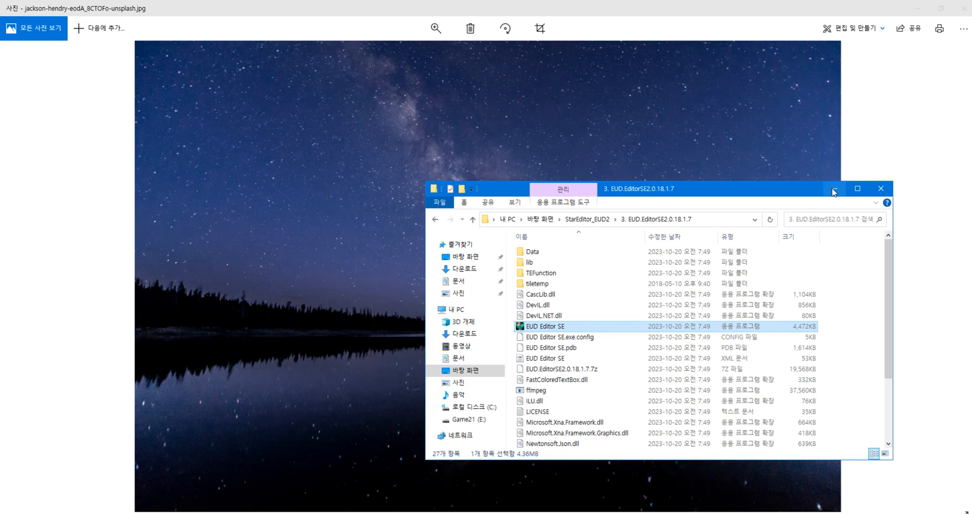
click(833, 190)
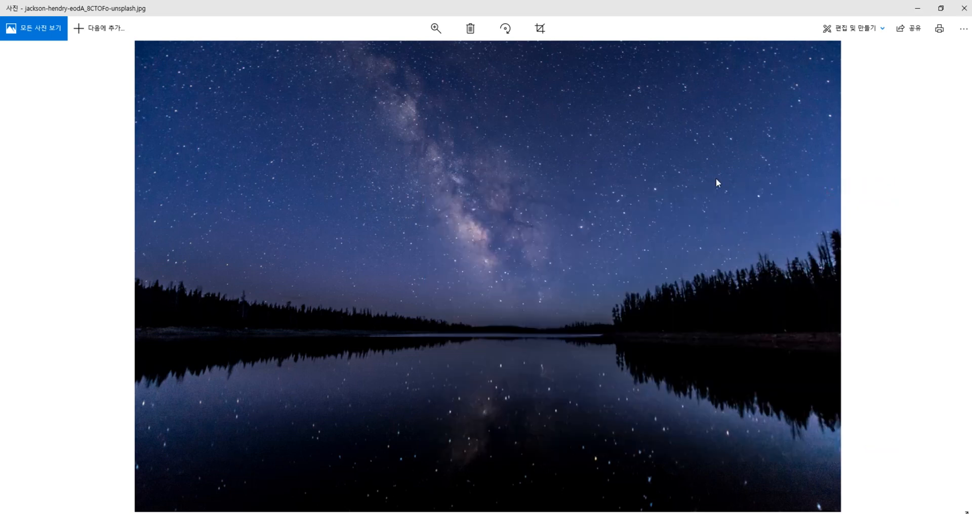